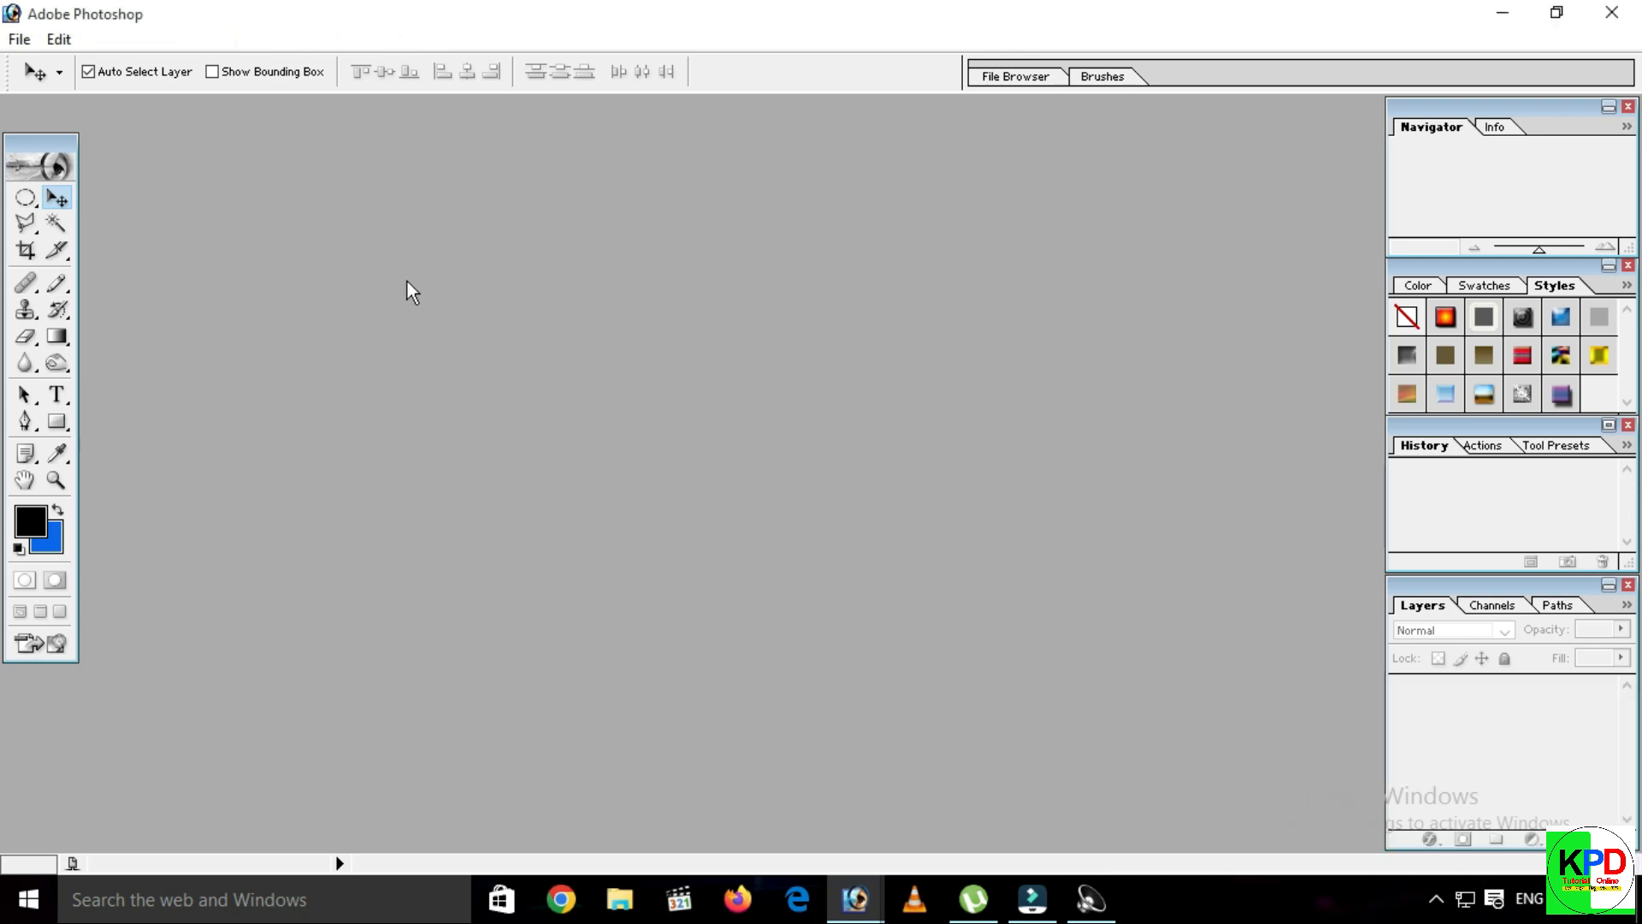
Open the photo IMG_0234 from the new project folder on the Desktop.
left_click(18, 39)
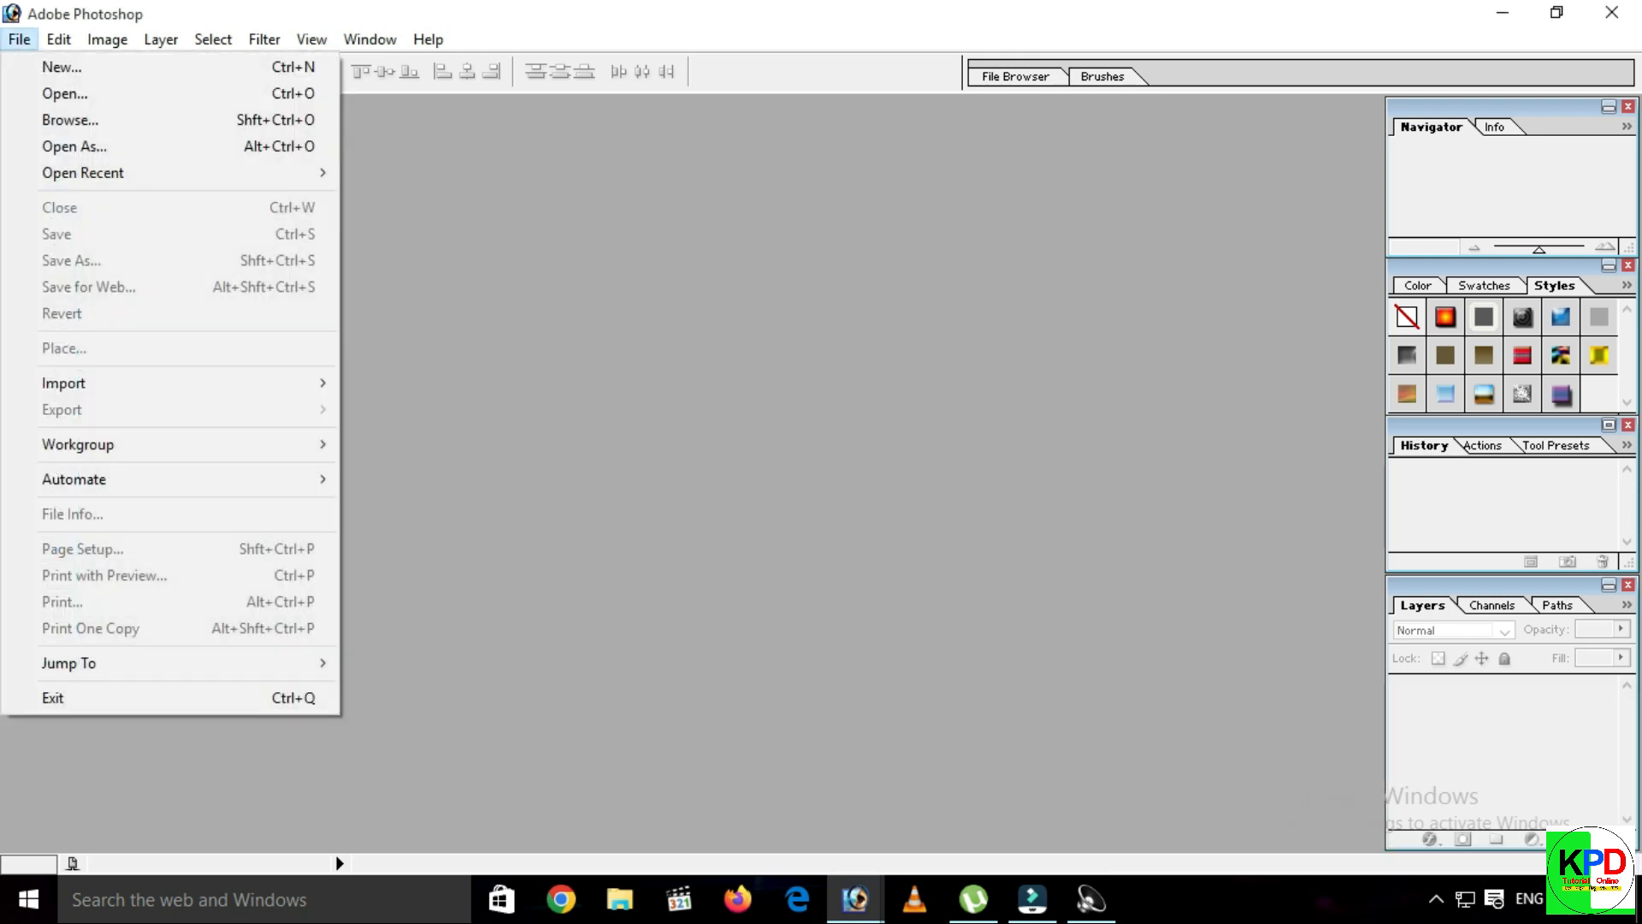
left_click(70, 94)
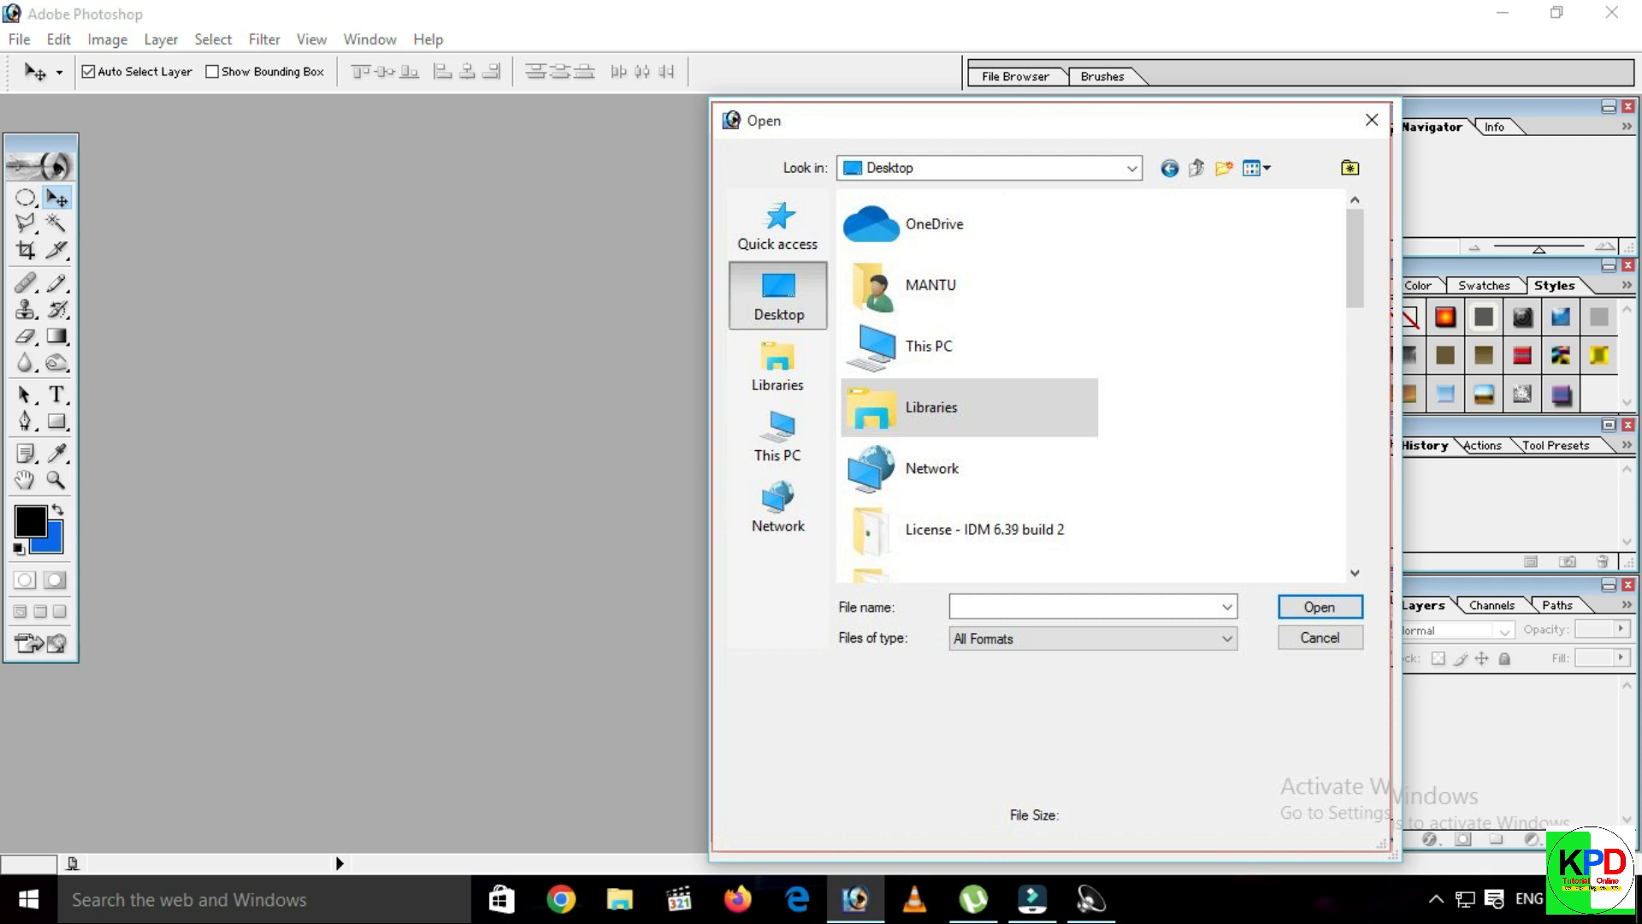
left_click(783, 297)
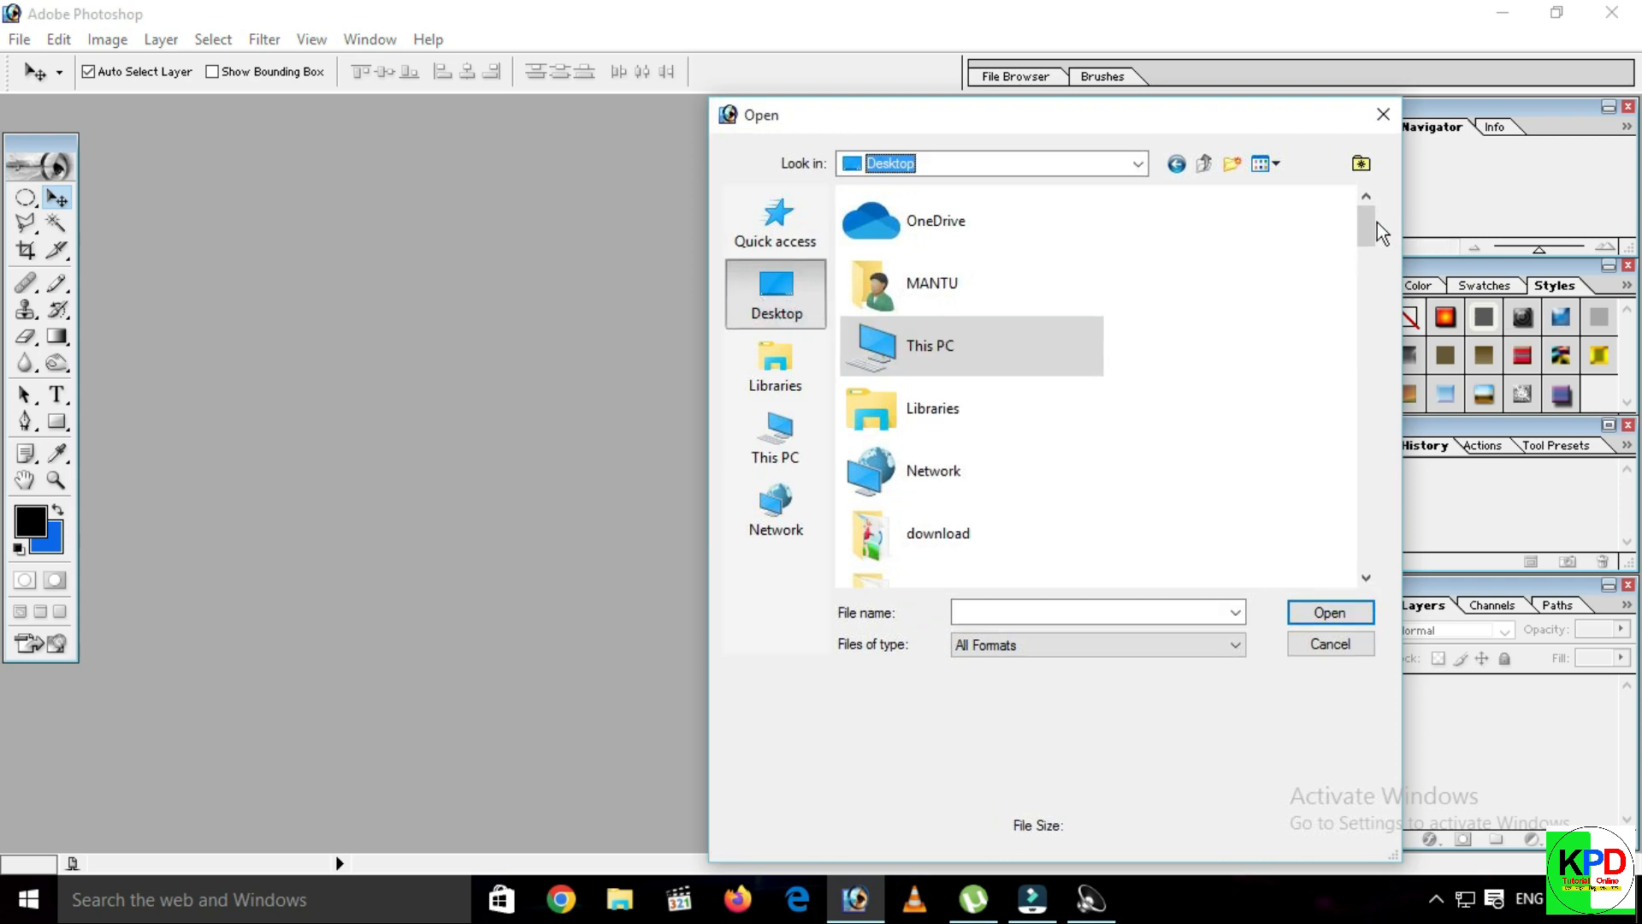
scroll(1377, 229, "down", 5)
double_click(993, 413)
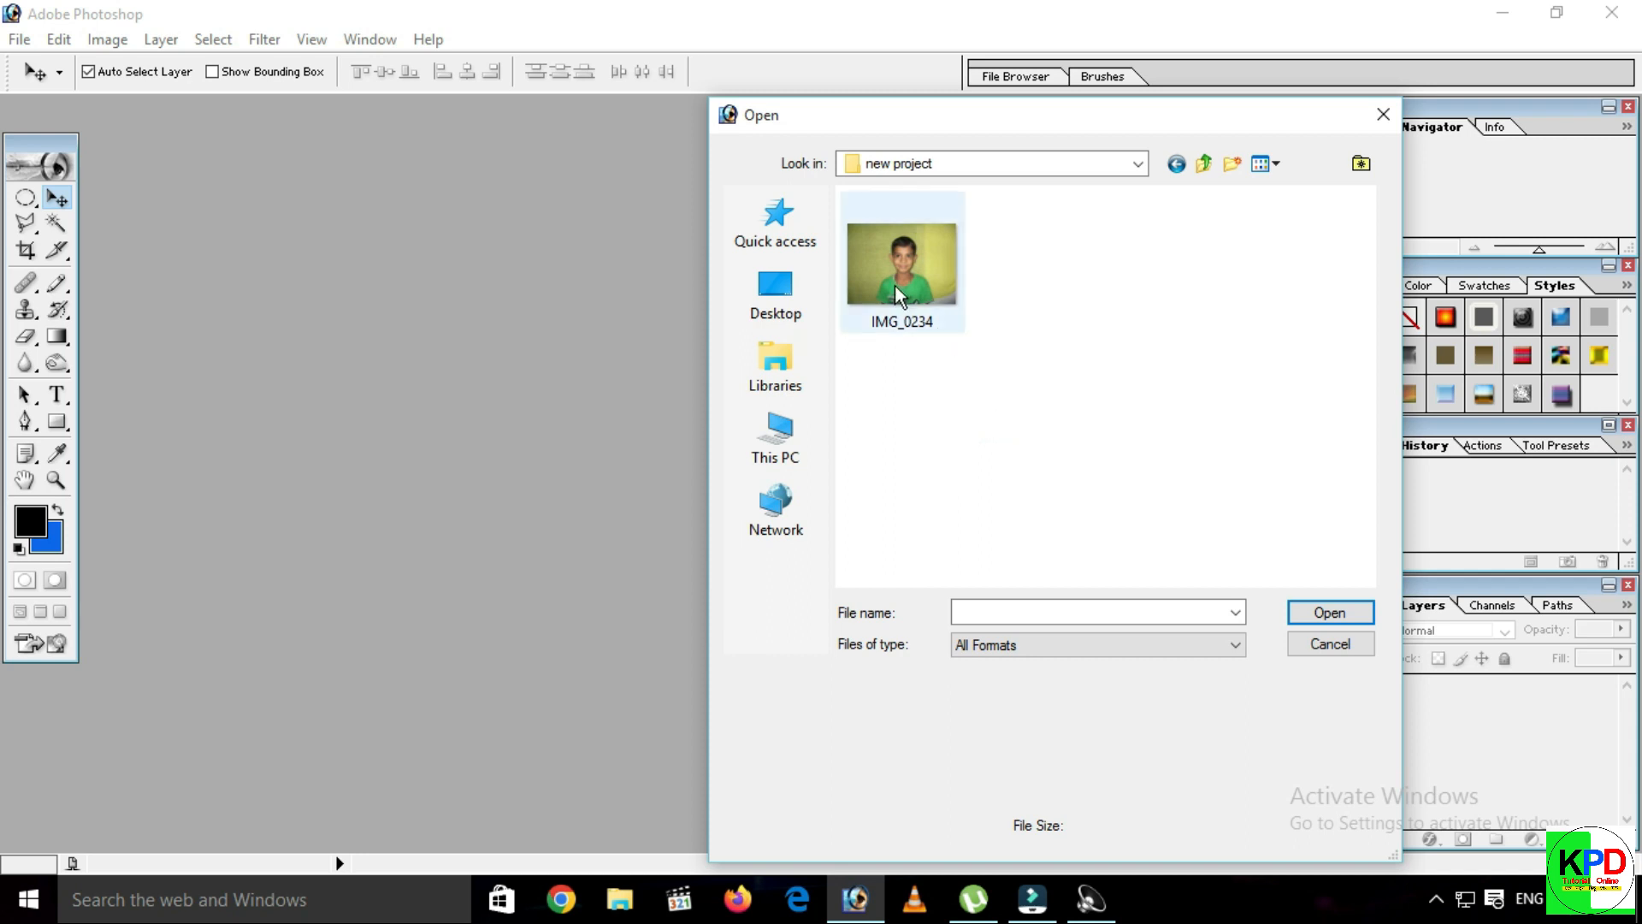
left_click(915, 296)
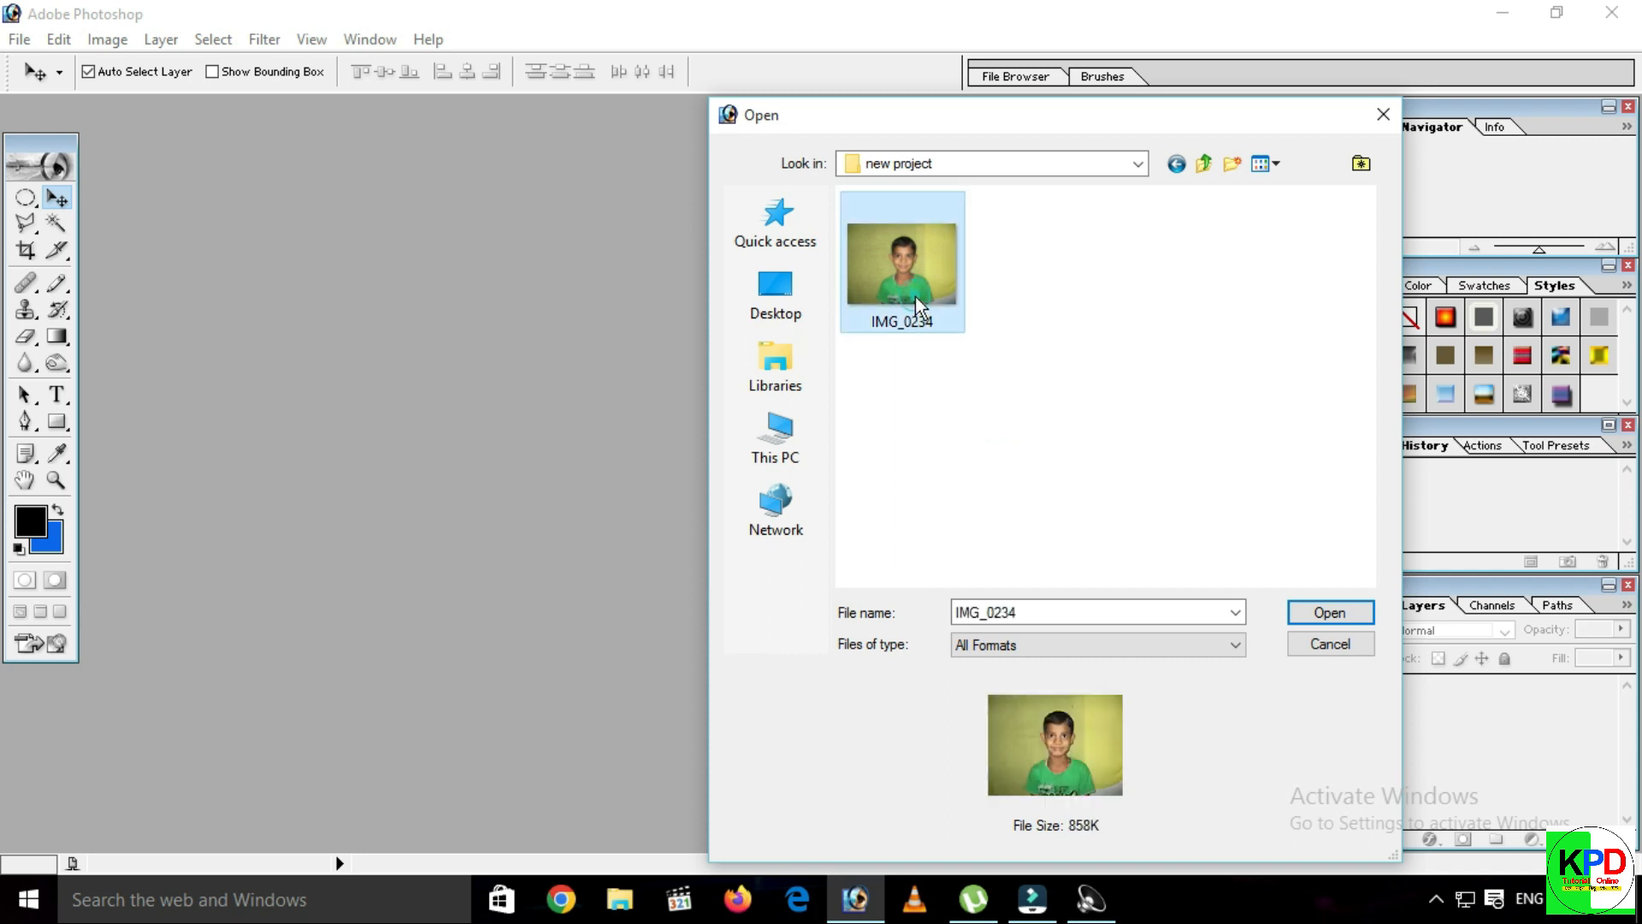
left_click(1330, 613)
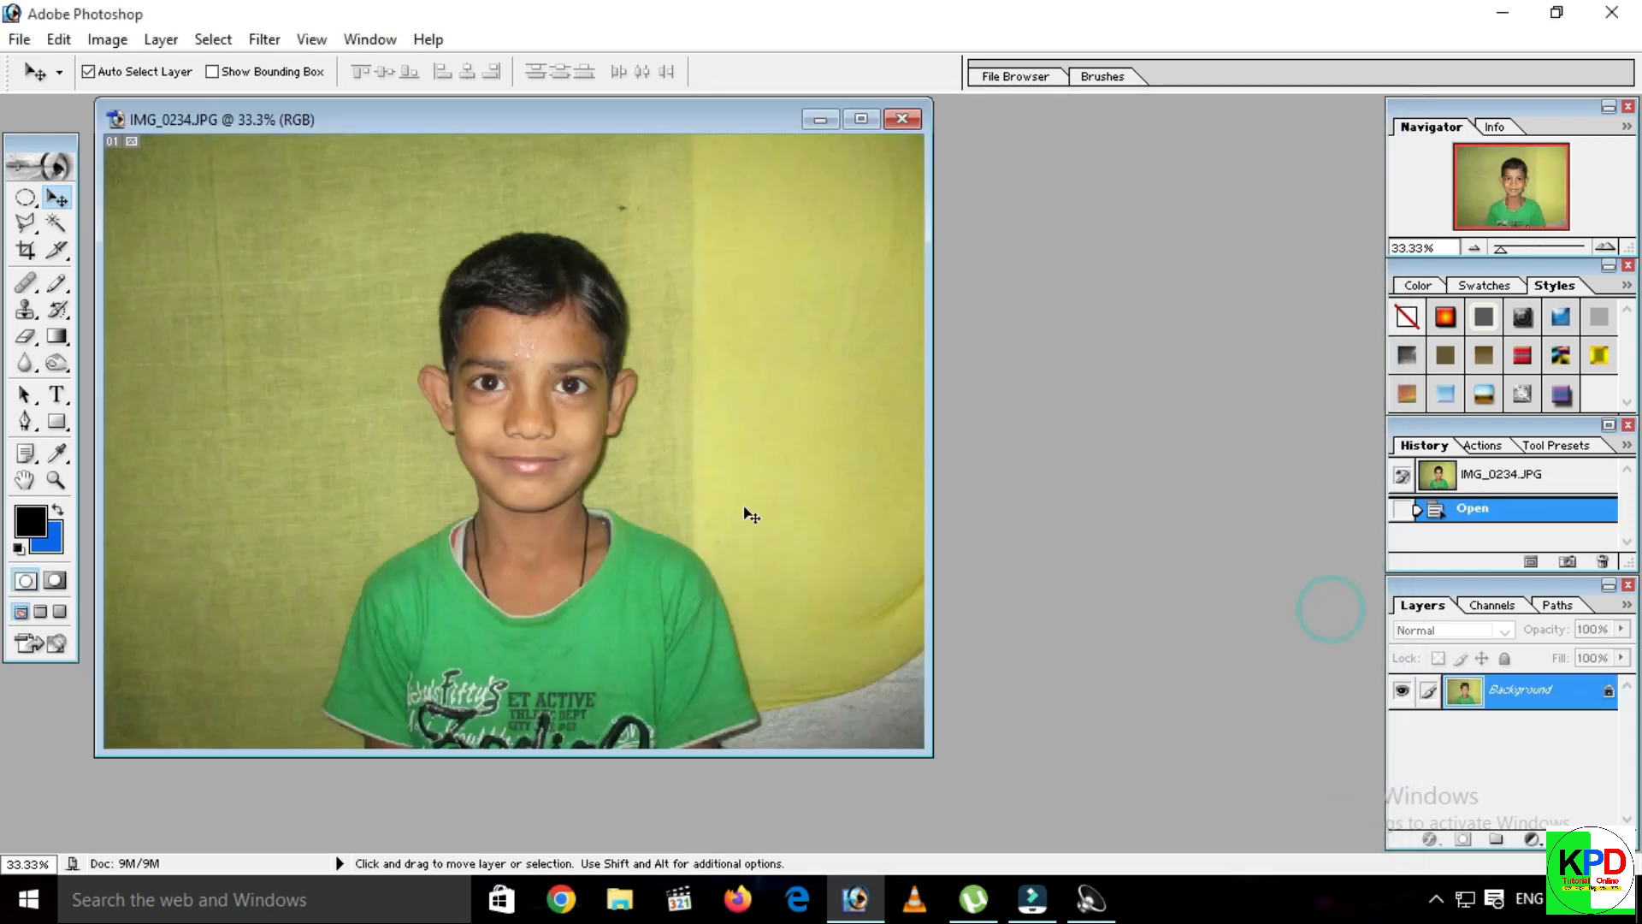
Close the photo and reopen IMG_0234 from the new project folder.
left_click_drag(614, 122, 886, 147)
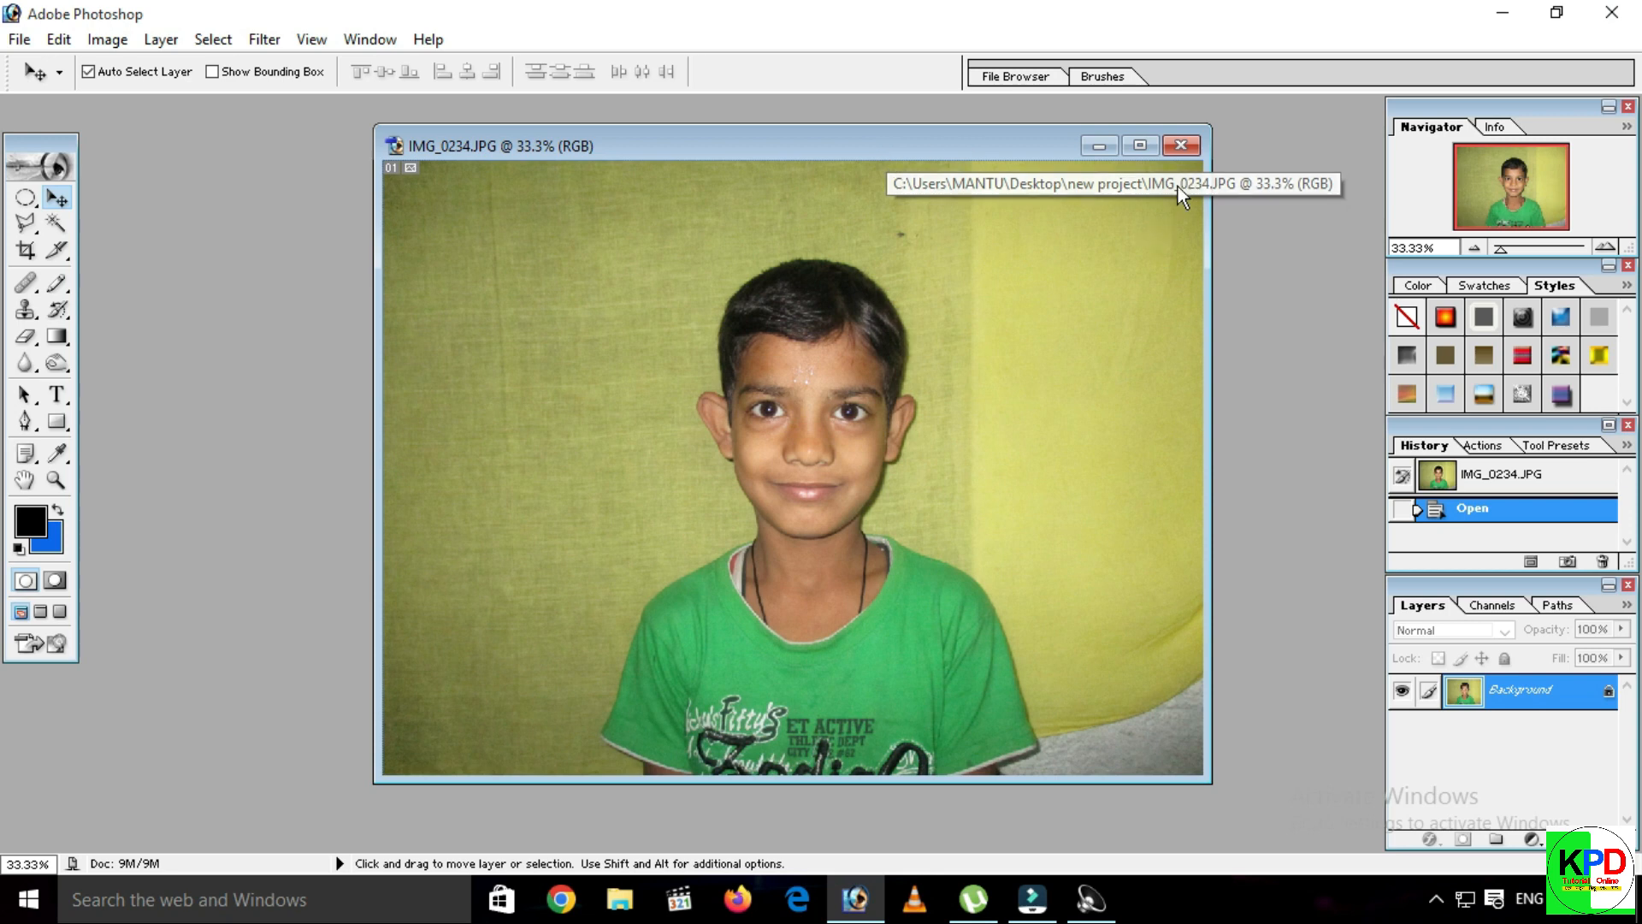
left_click(1186, 147)
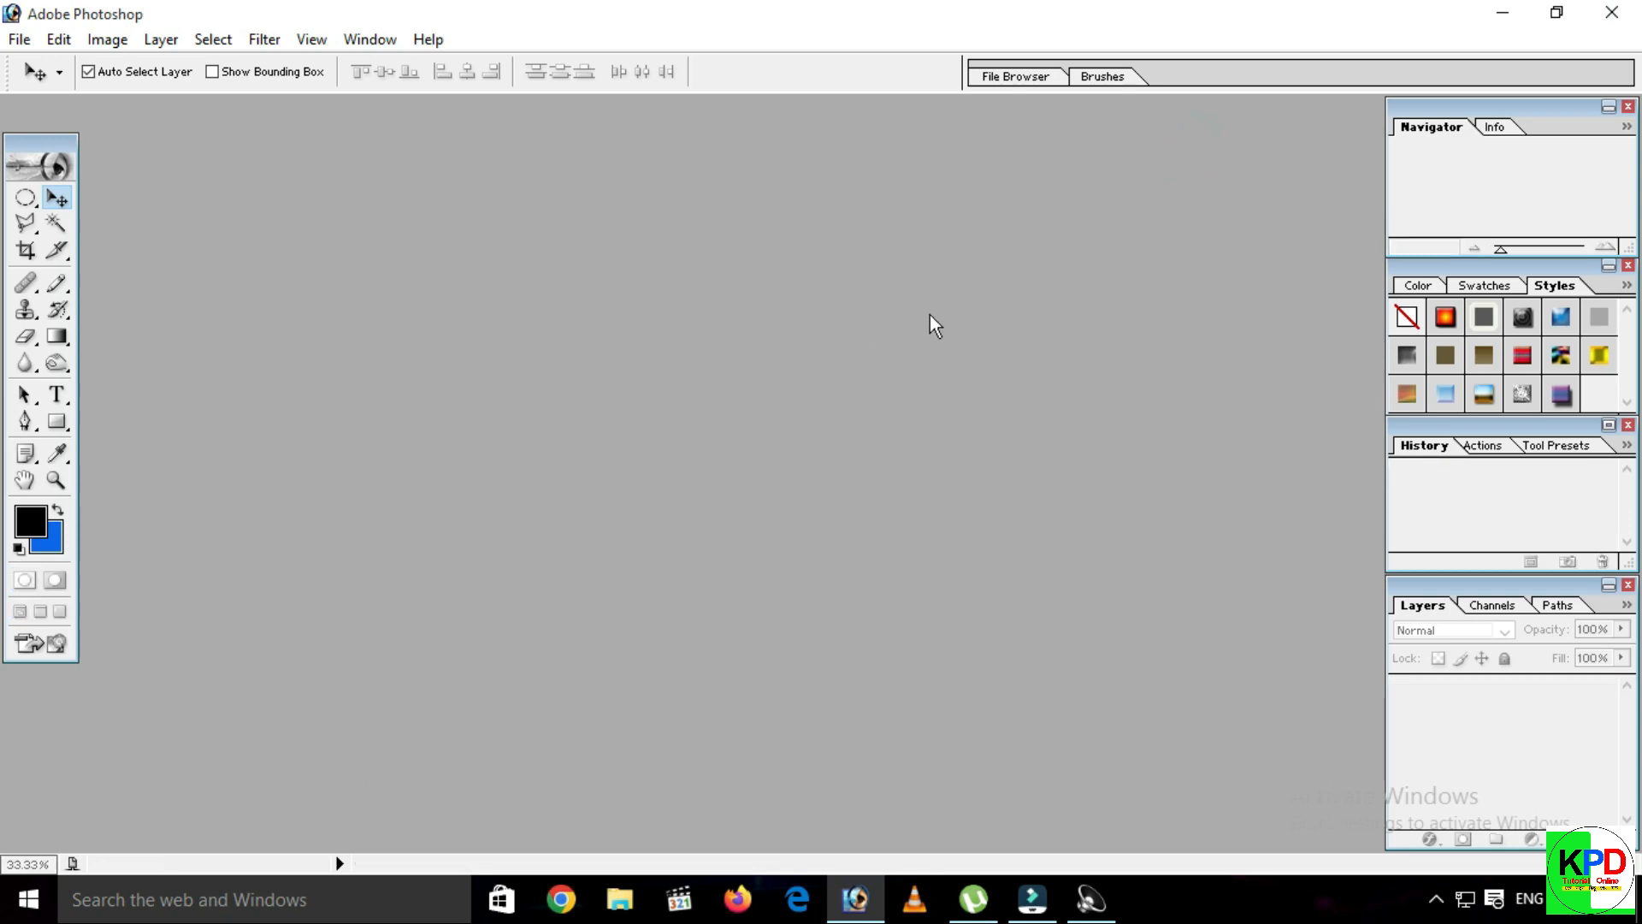
double_click(797, 370)
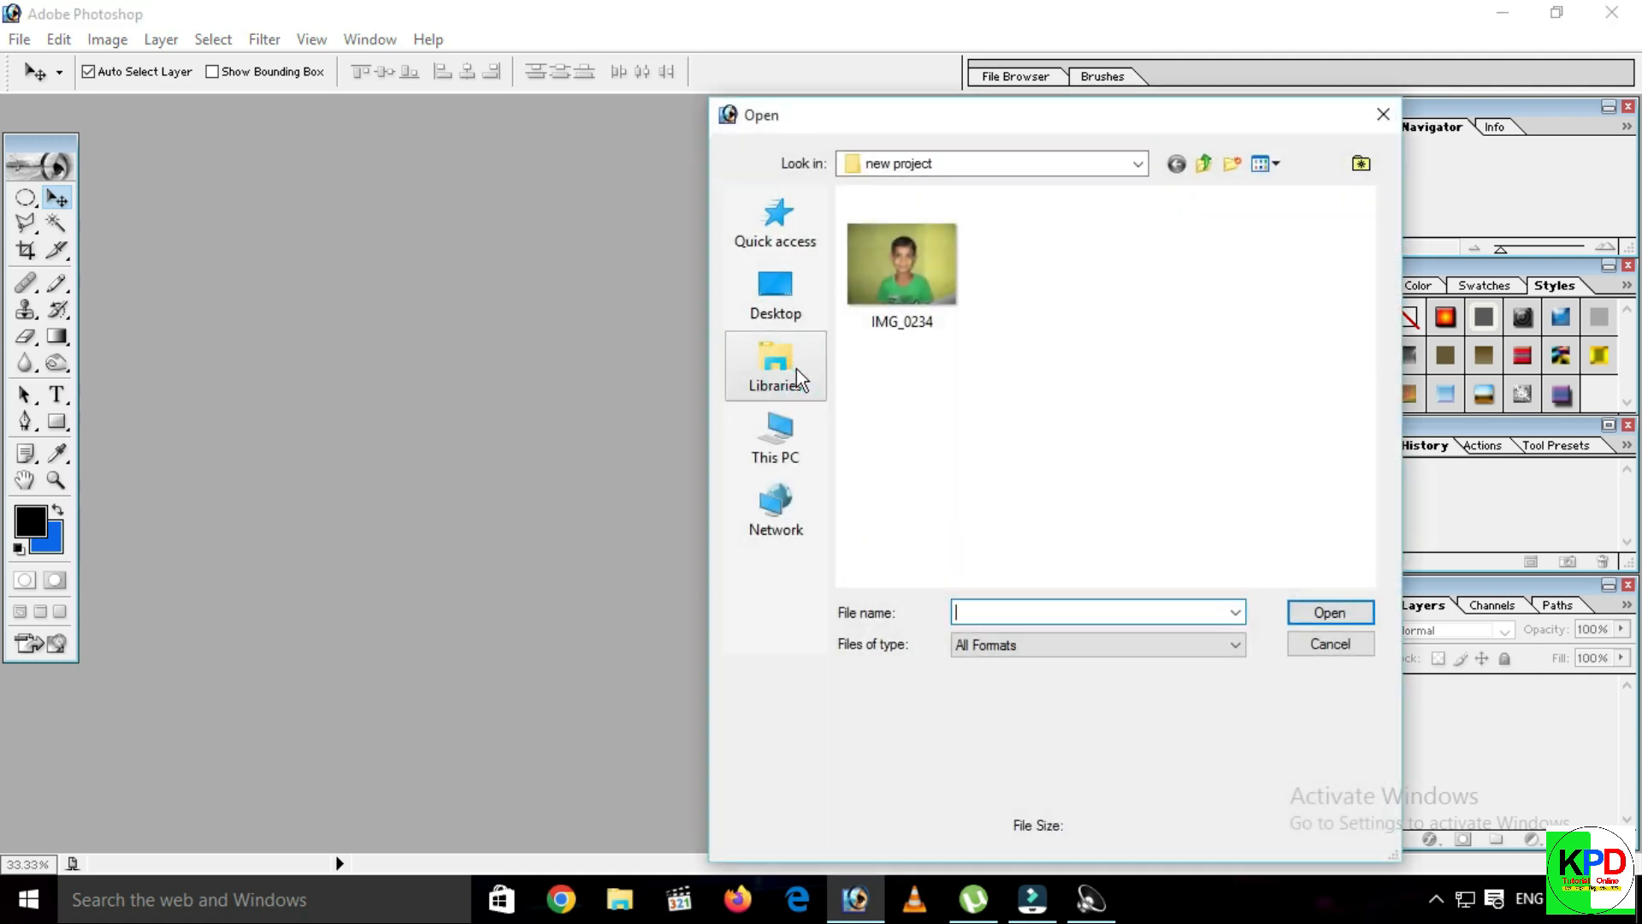
left_click(915, 279)
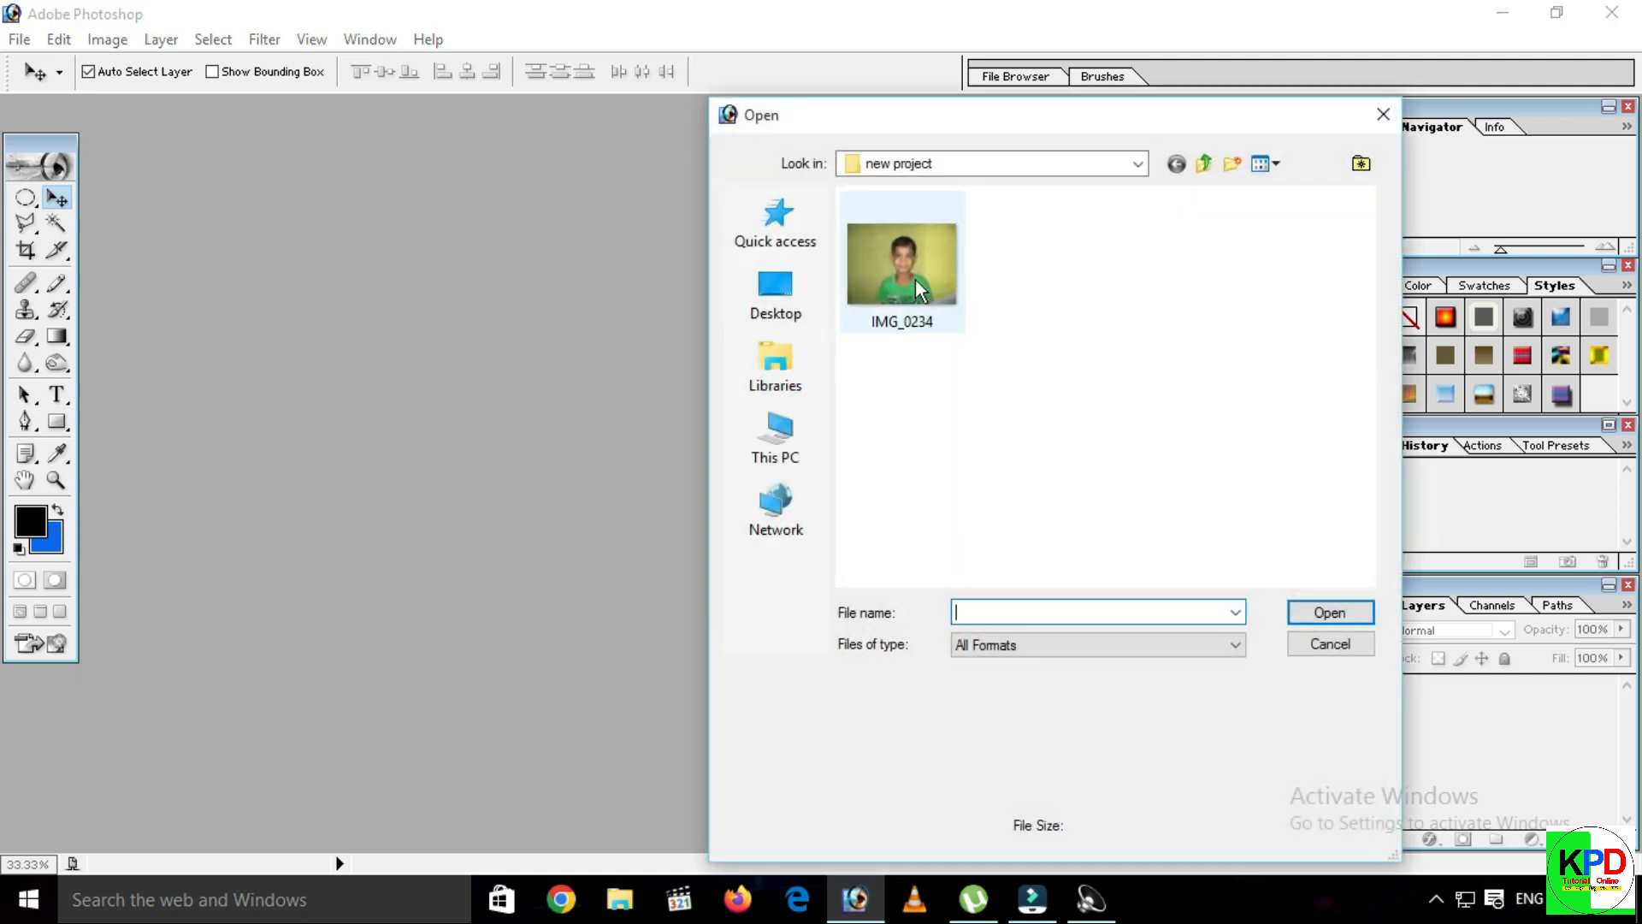
left_click(1326, 612)
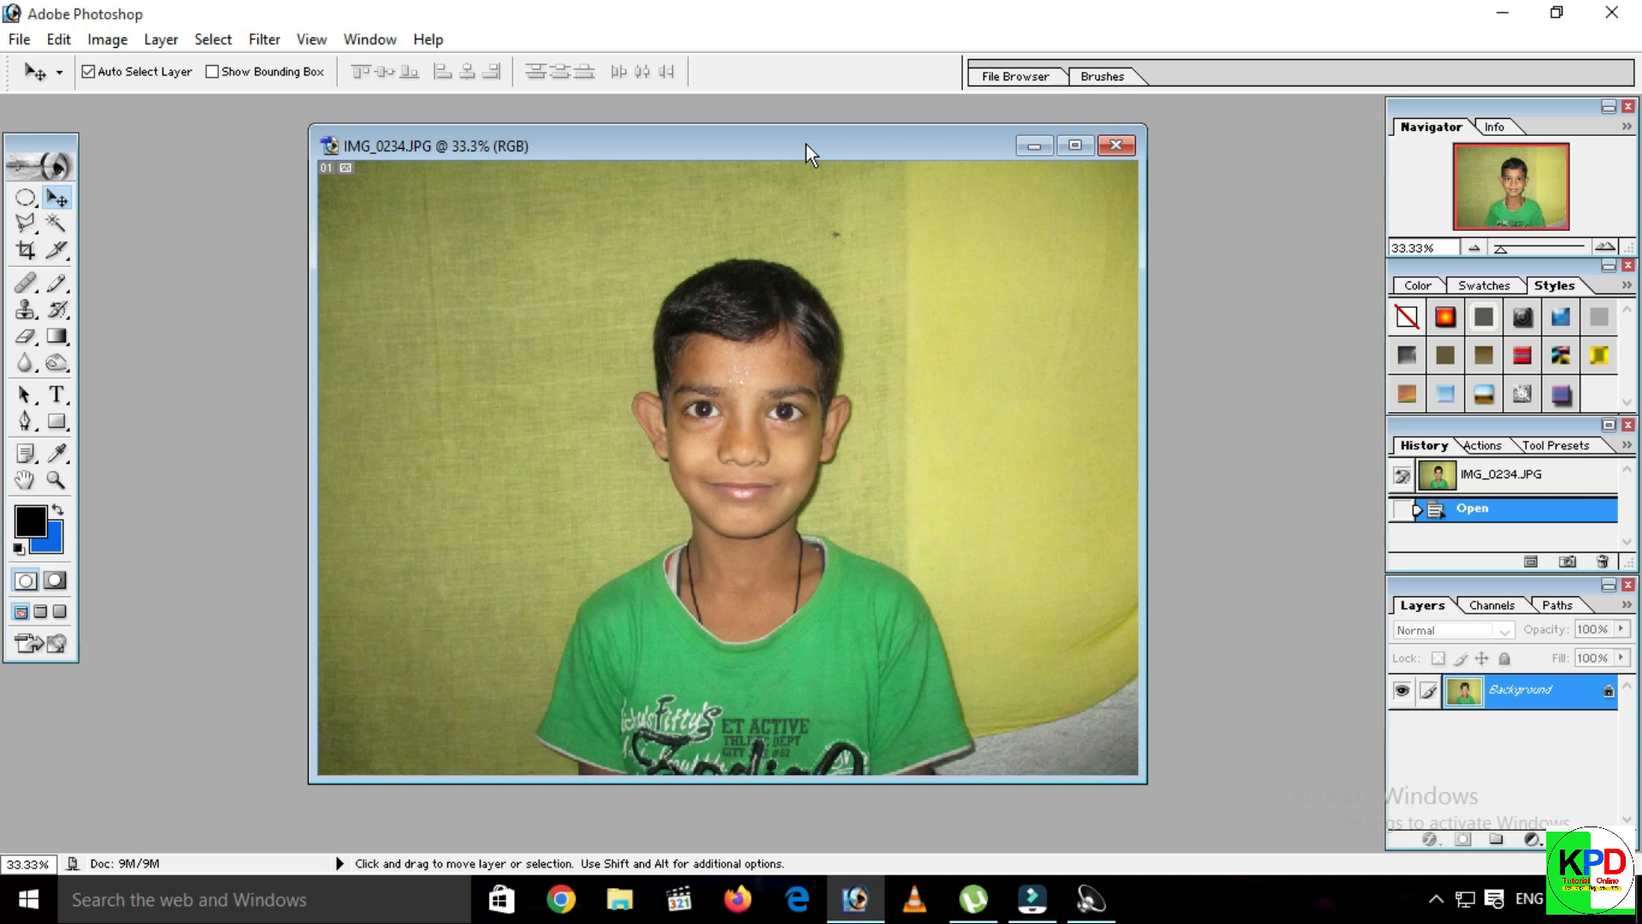
Set the Crop tool's width to 1.3 in and its height to 1.6 in.
key("c")
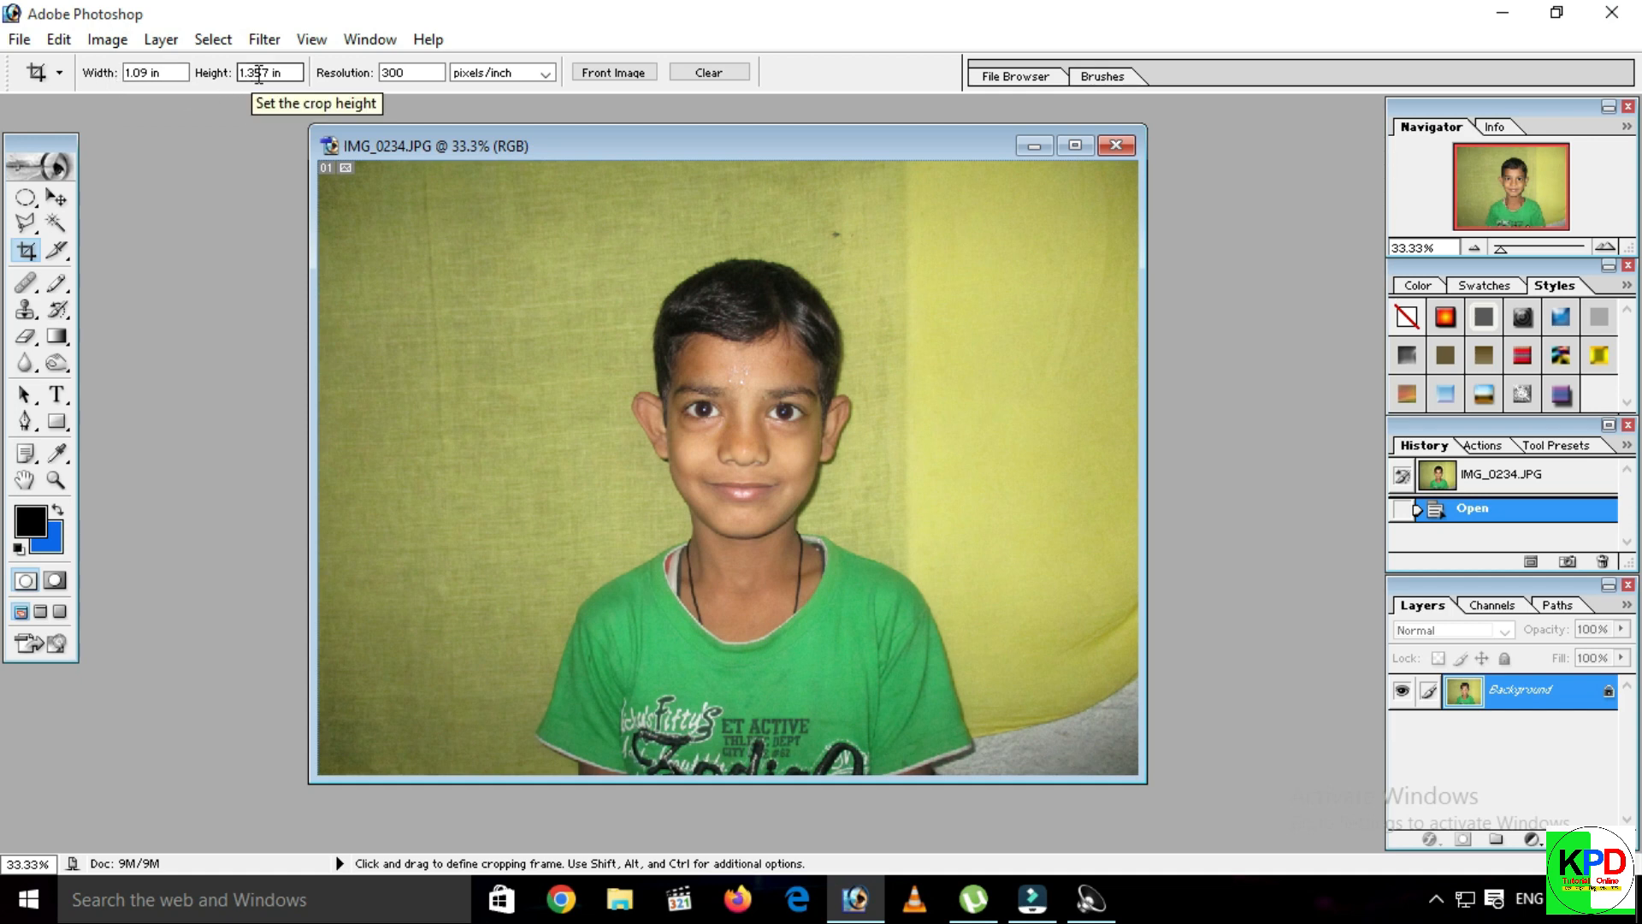
left_click(146, 72)
key("BackSpace")
key("BackSpace")
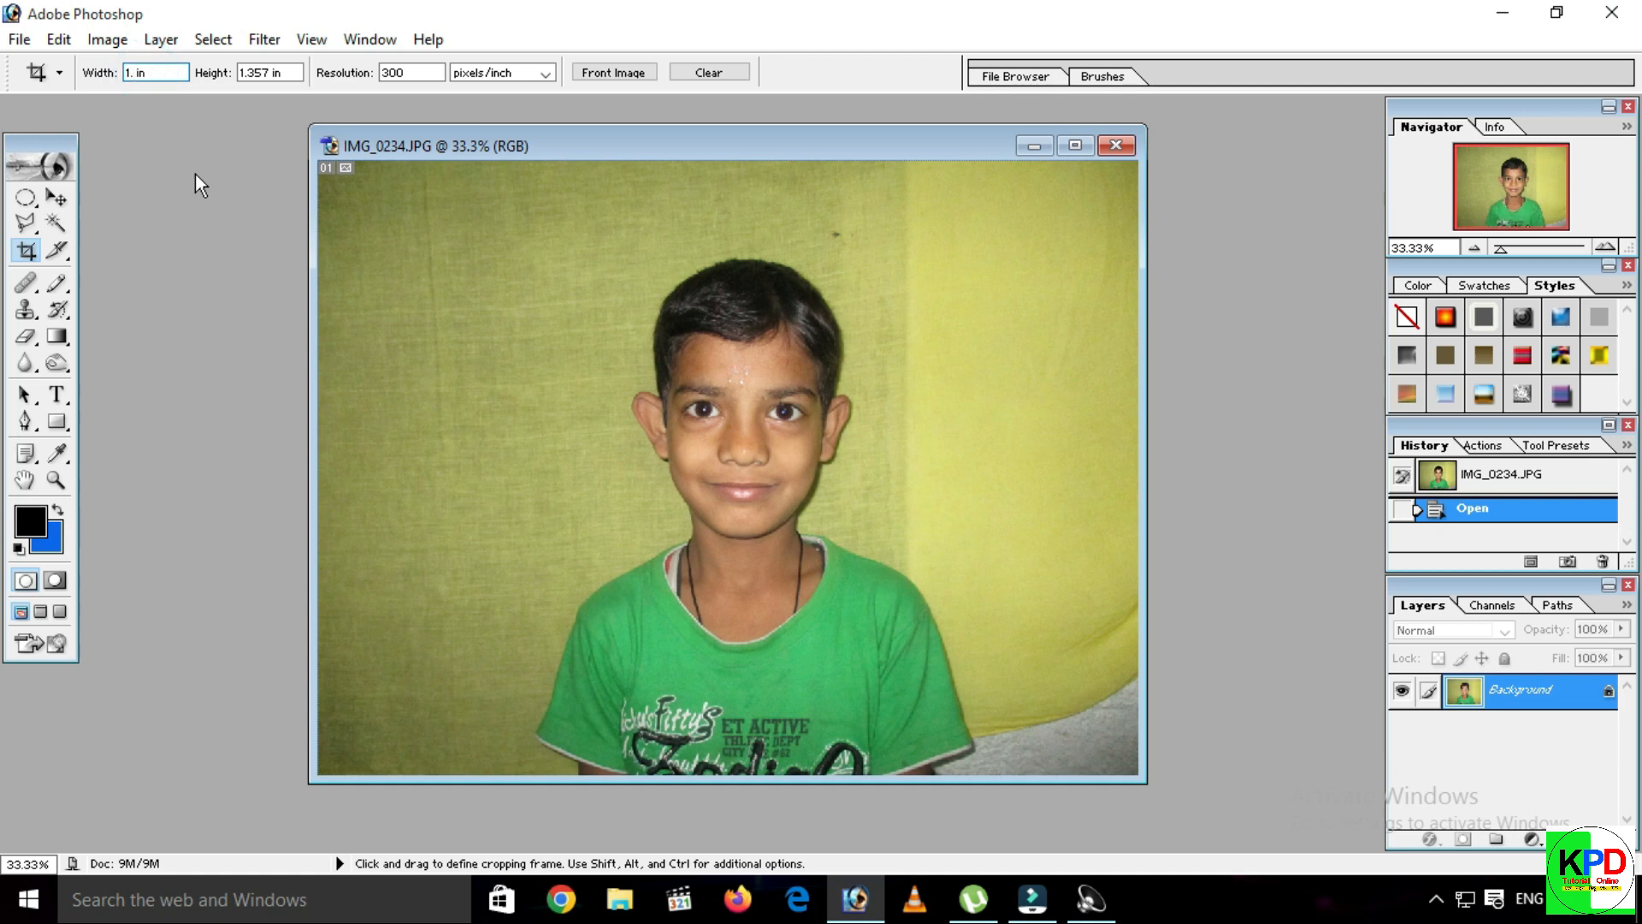
type("3")
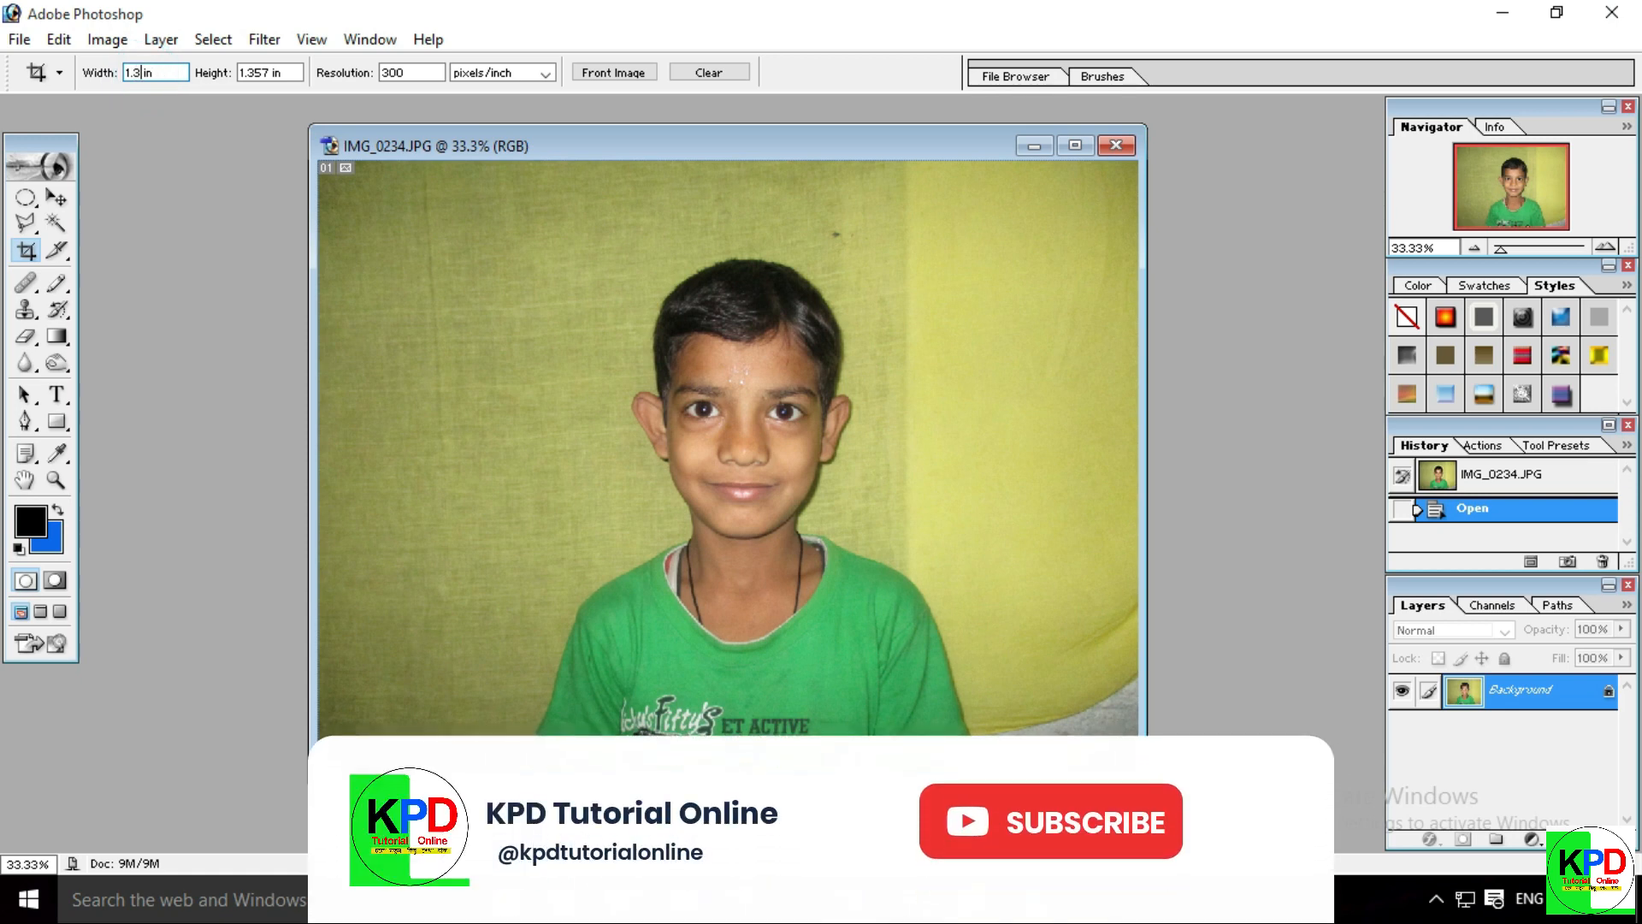
left_click(267, 73)
key("BackSpace")
key("BackSpace")
key("BackSpace")
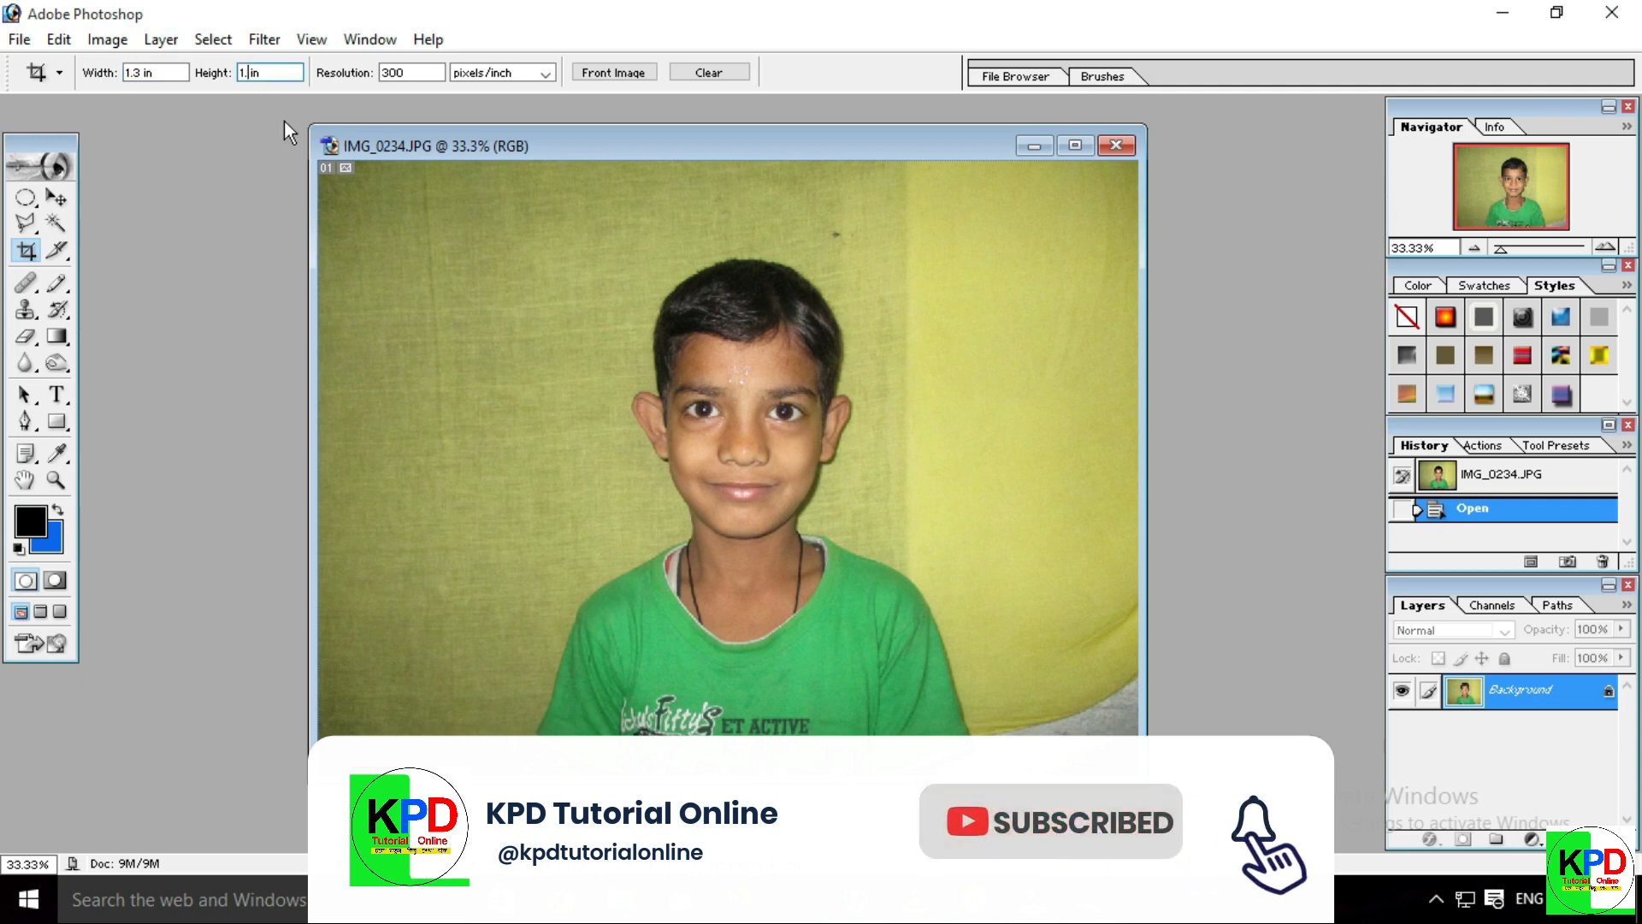
type("6")
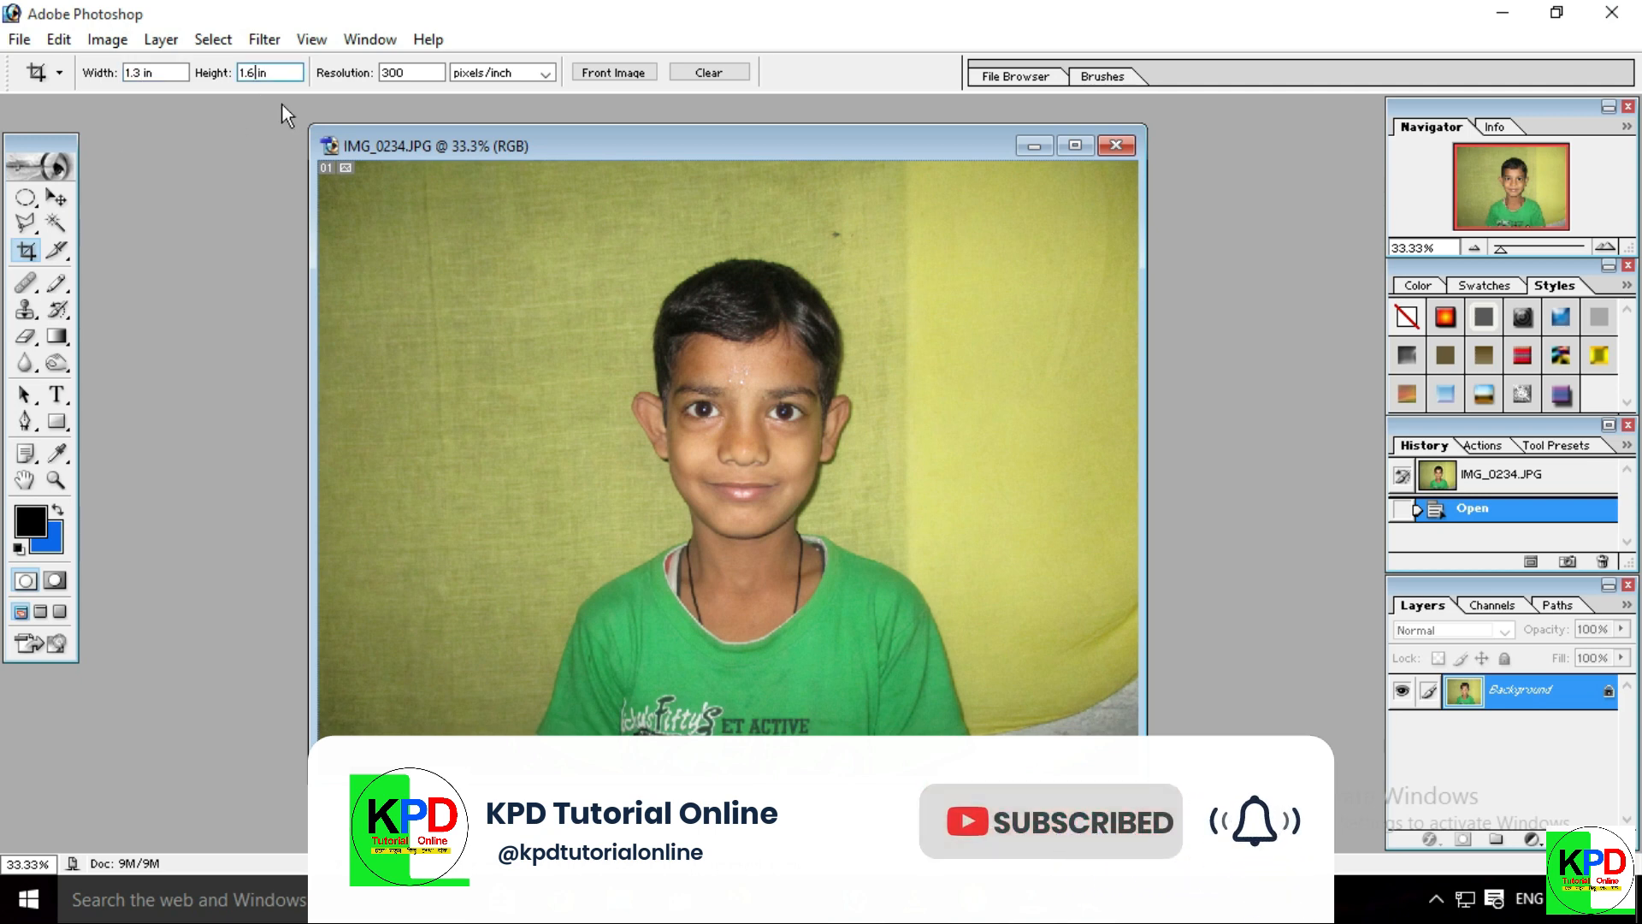
left_click(419, 73)
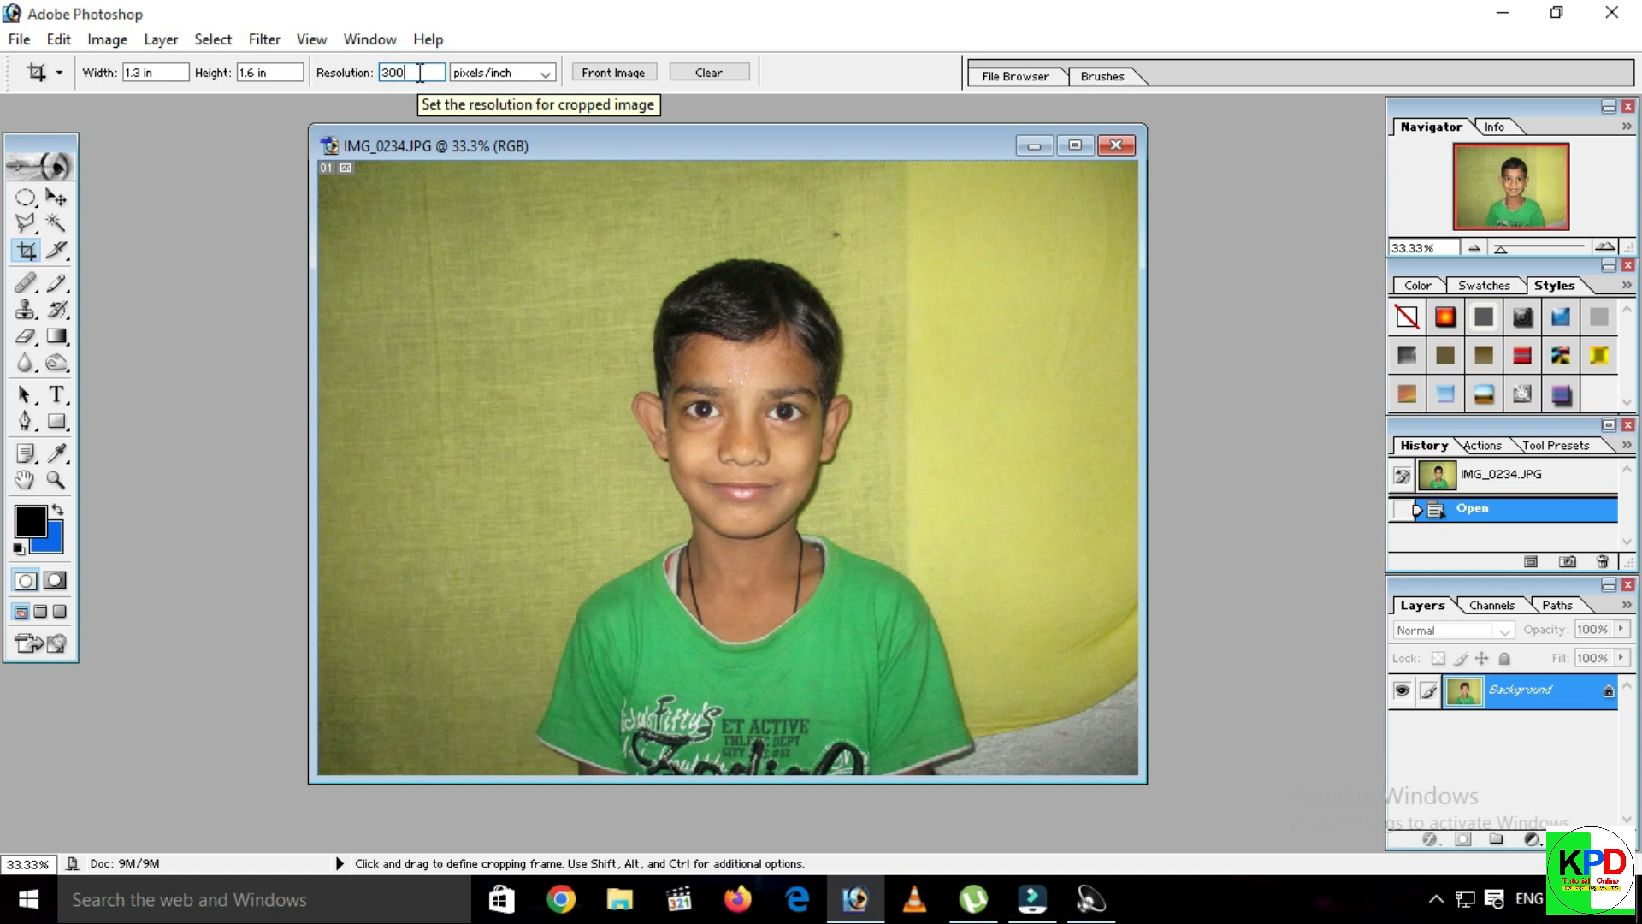
Crop the photo to a portrait frame around the boy's head and shoulders, nudging the frame down before committing it.
left_click_drag(702, 147, 731, 144)
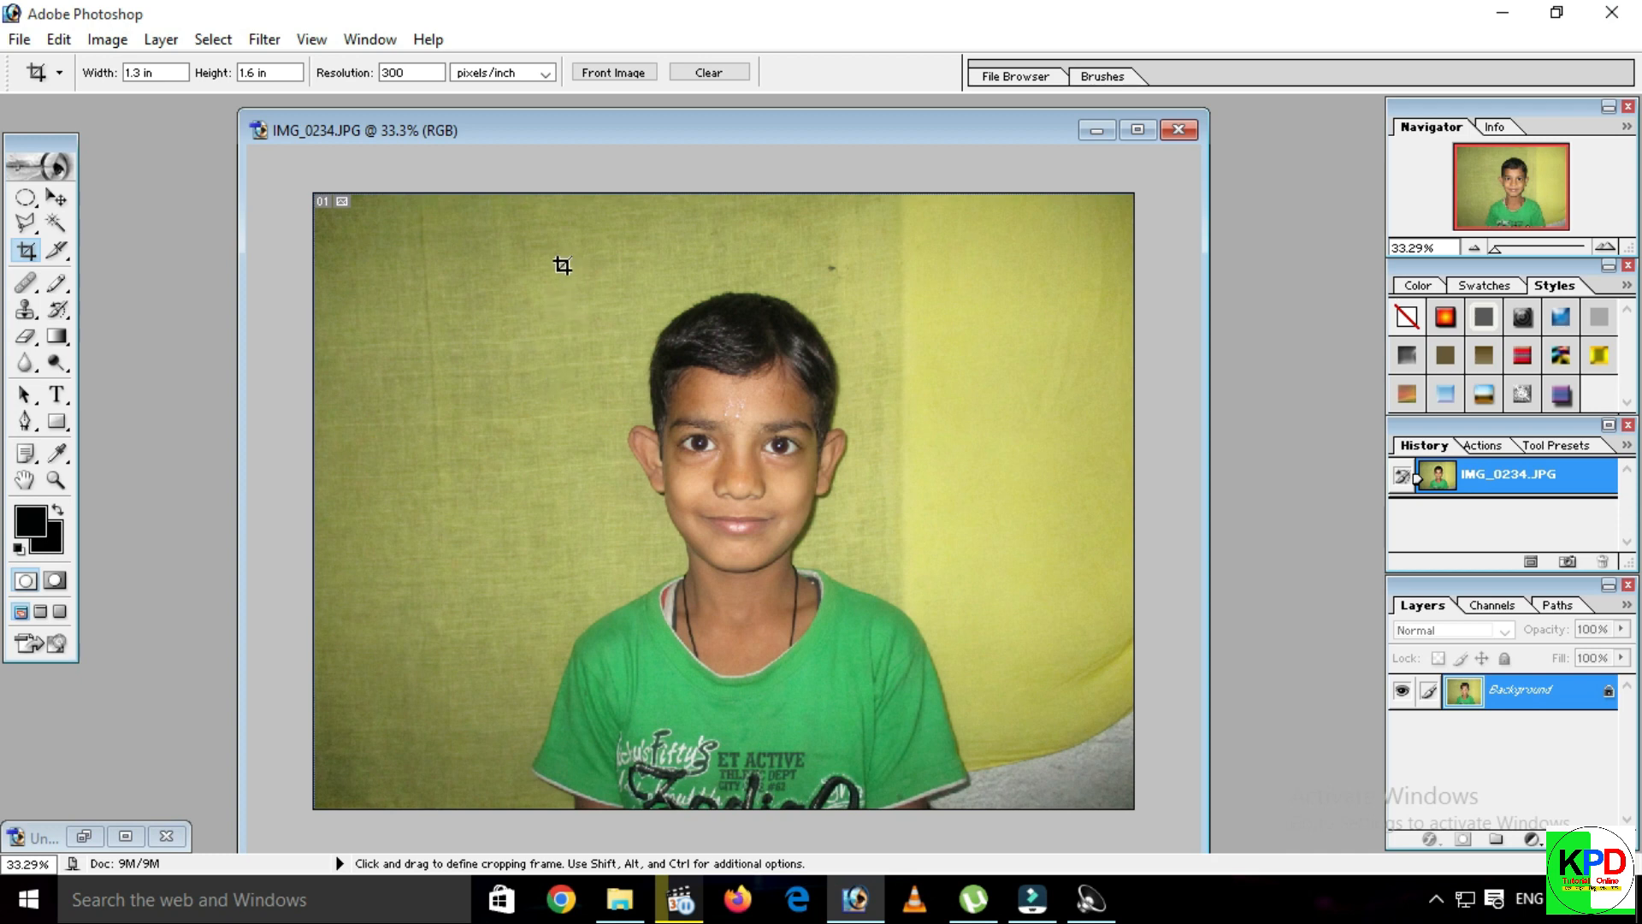
left_click_drag(552, 280, 944, 845)
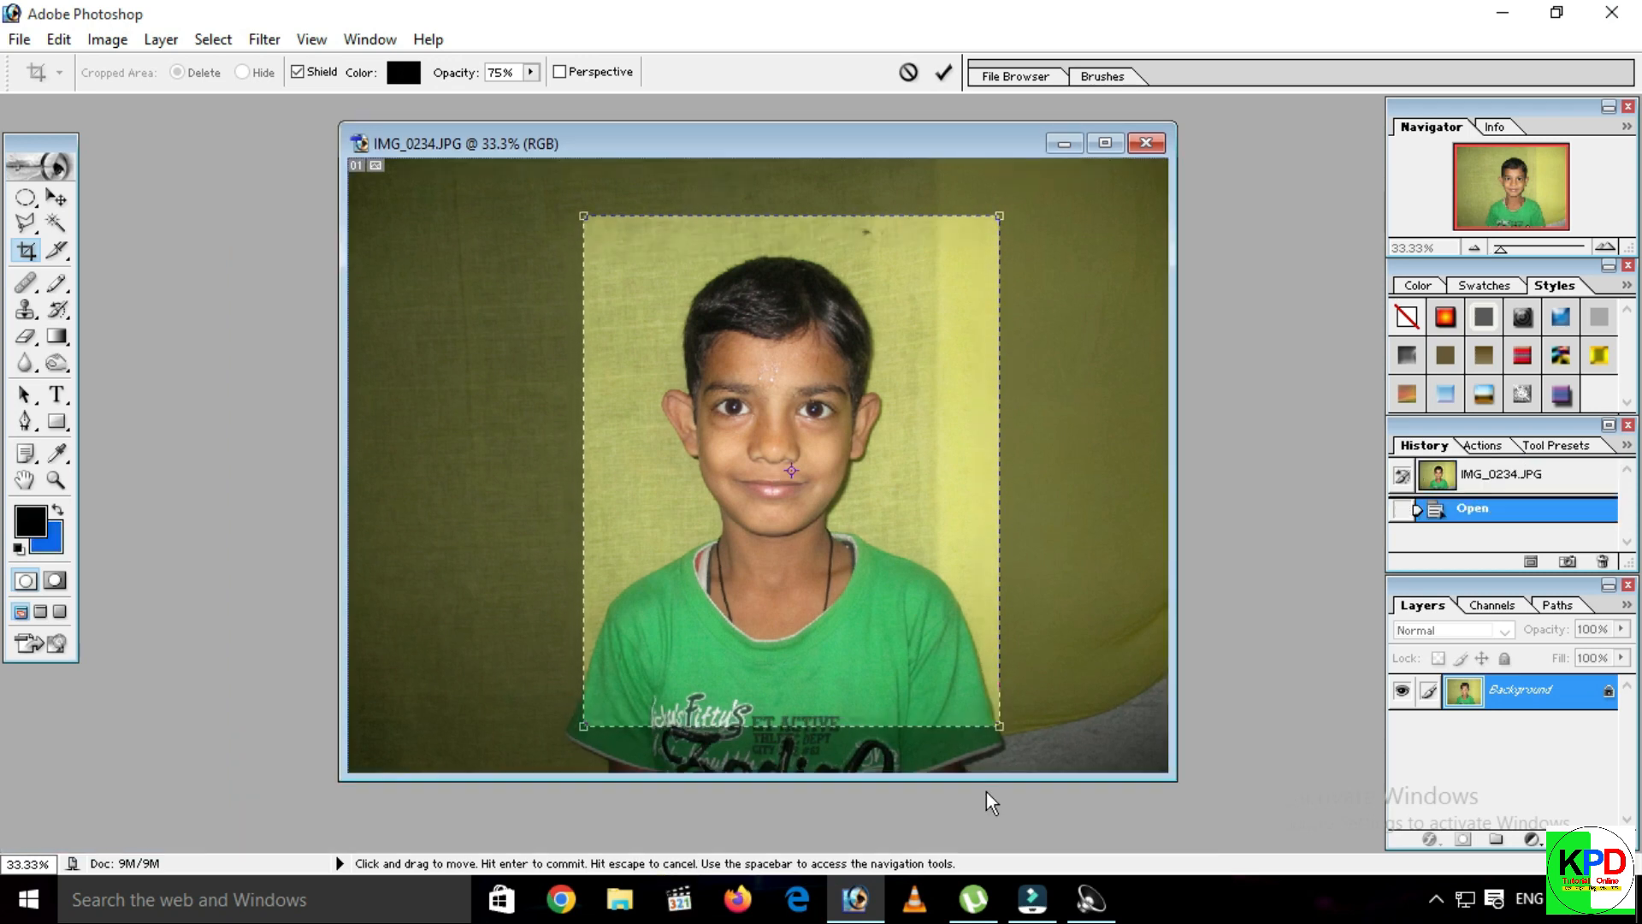
key("Down")
key("Down")
key("Down")
key("Down")
key("Down")
key("Down")
key("Down")
key("Down")
key("Down")
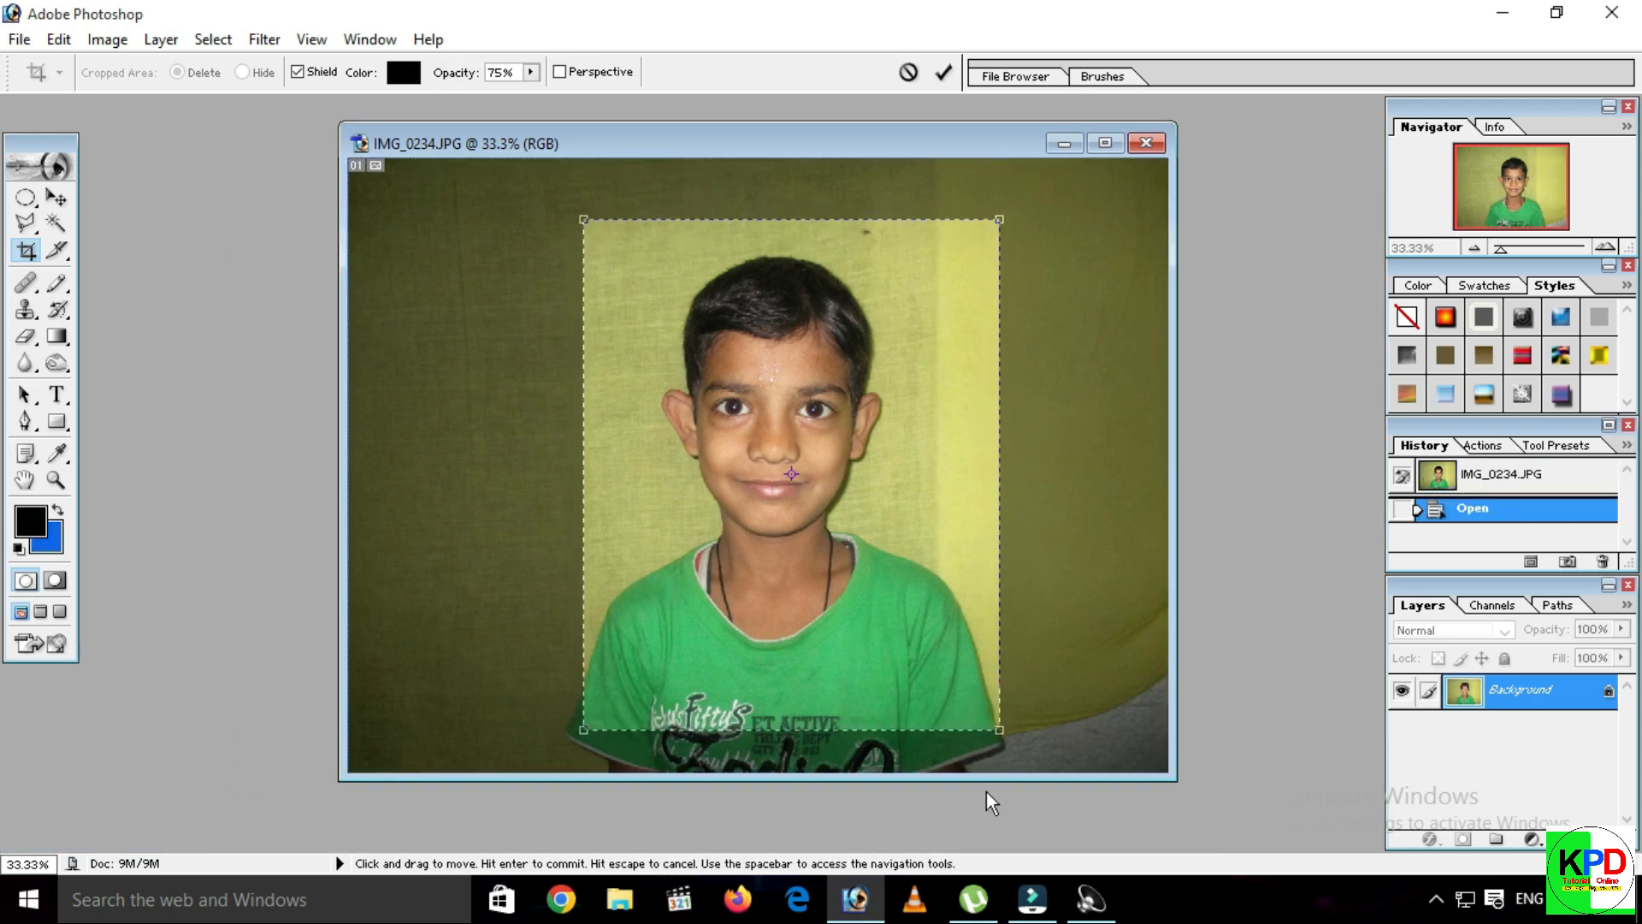
key("Down")
key("Down")
key("Down")
key("Down")
key("Down")
key("Down")
key("Down")
key("Down")
key("Down")
key("Down")
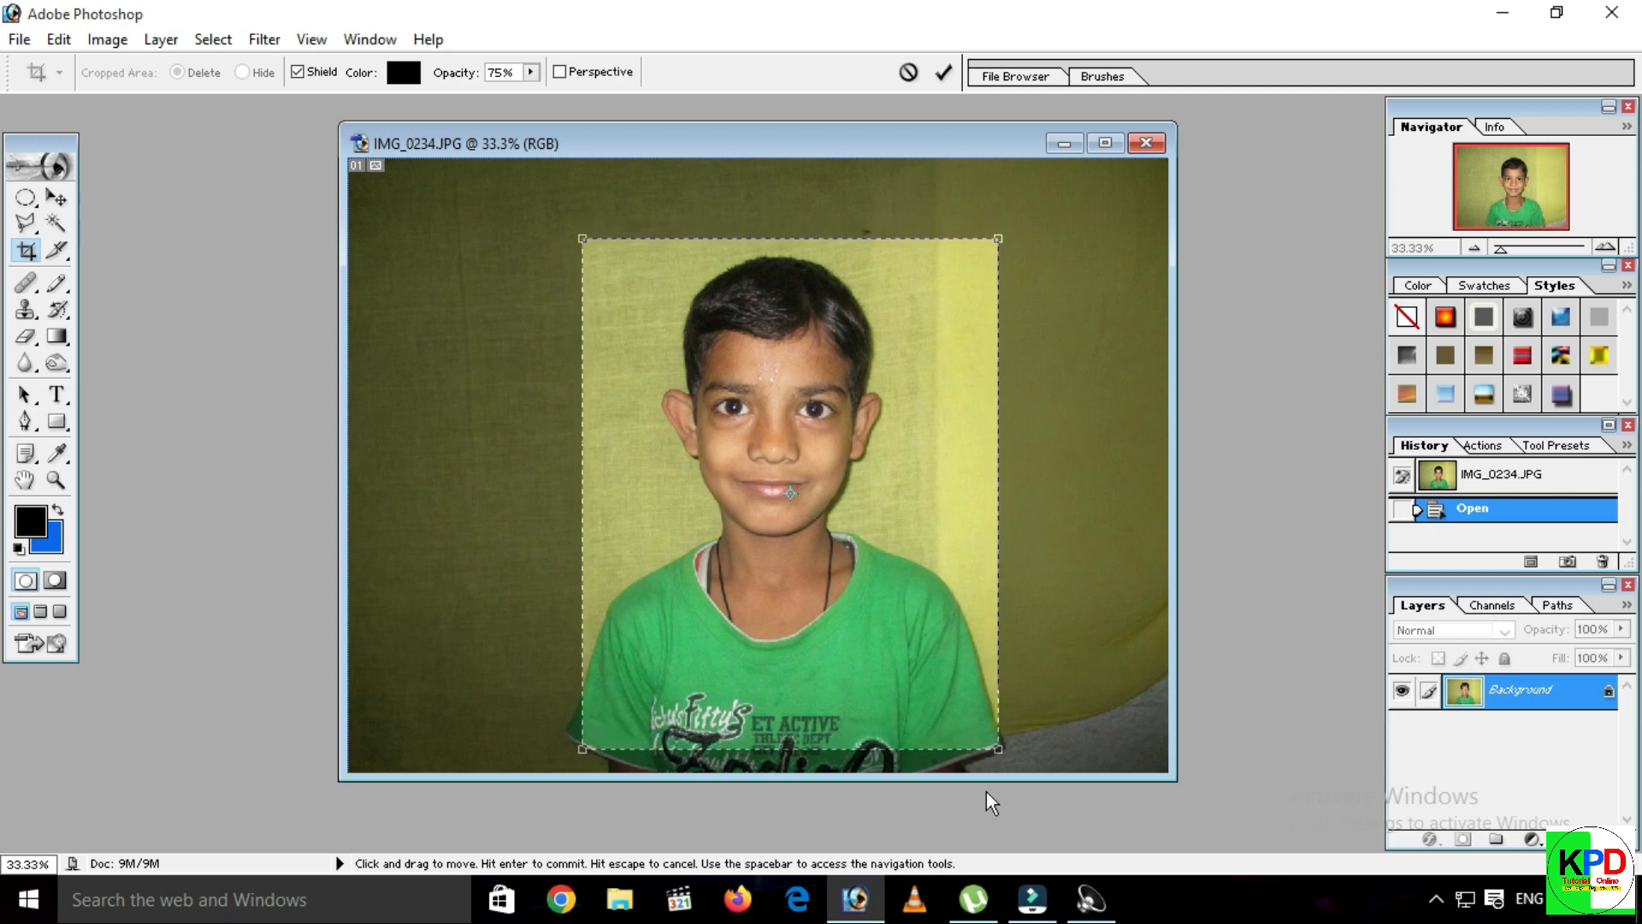
key("Return")
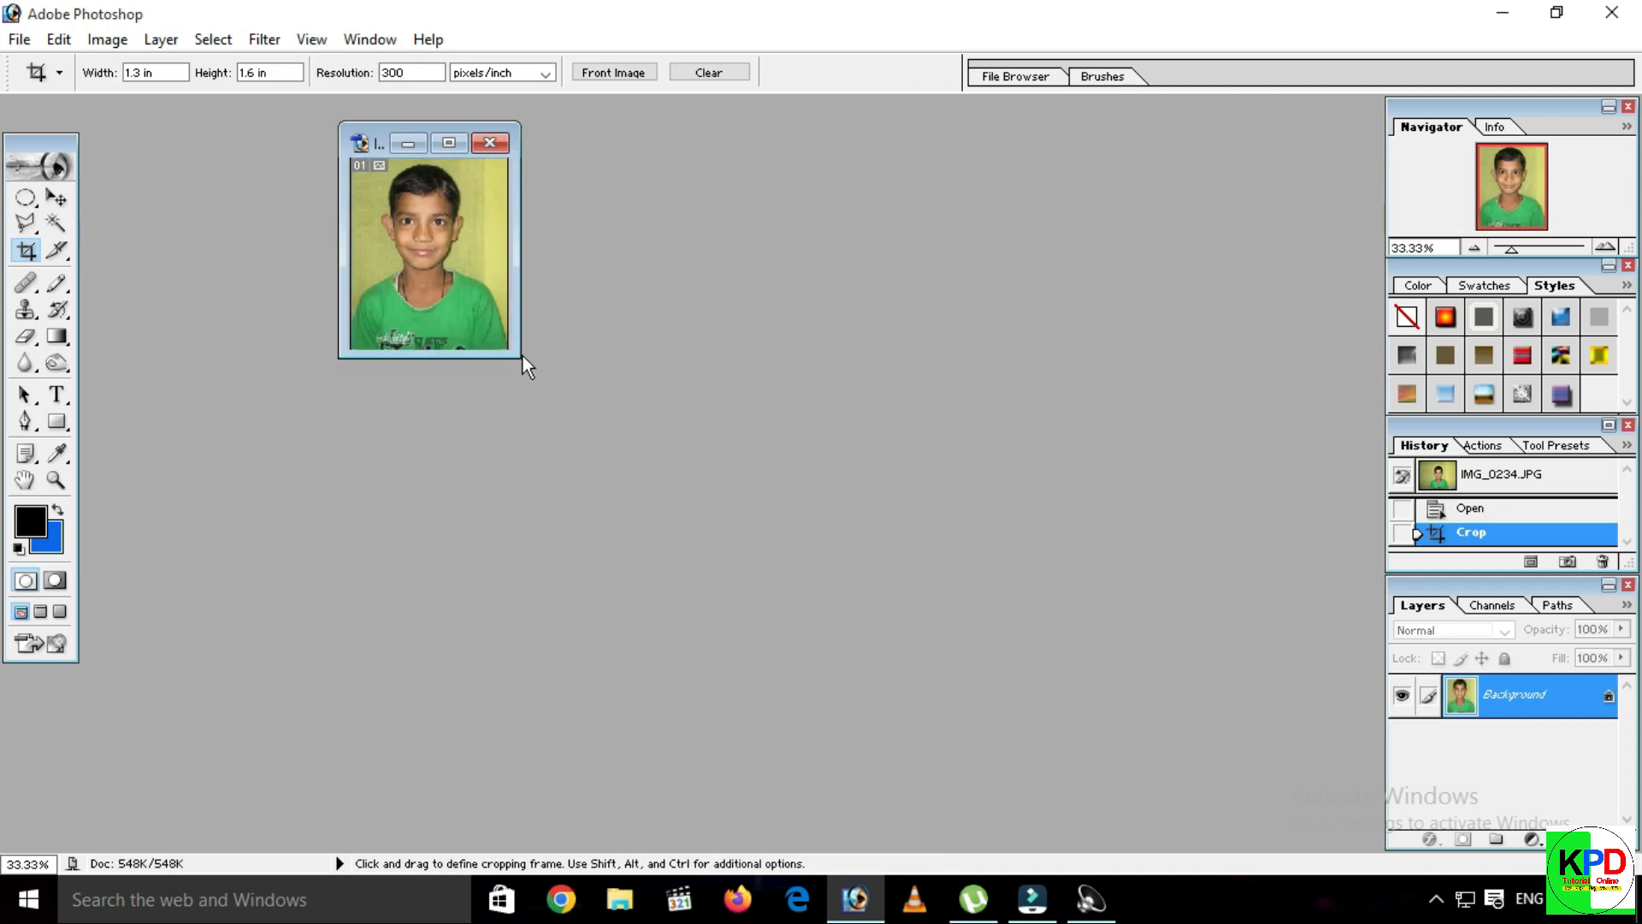
Set the background colour to the blue 4177F3 and have the Magic Wand tool ready.
left_click_drag(523, 357, 1047, 752)
key("ctrl+0")
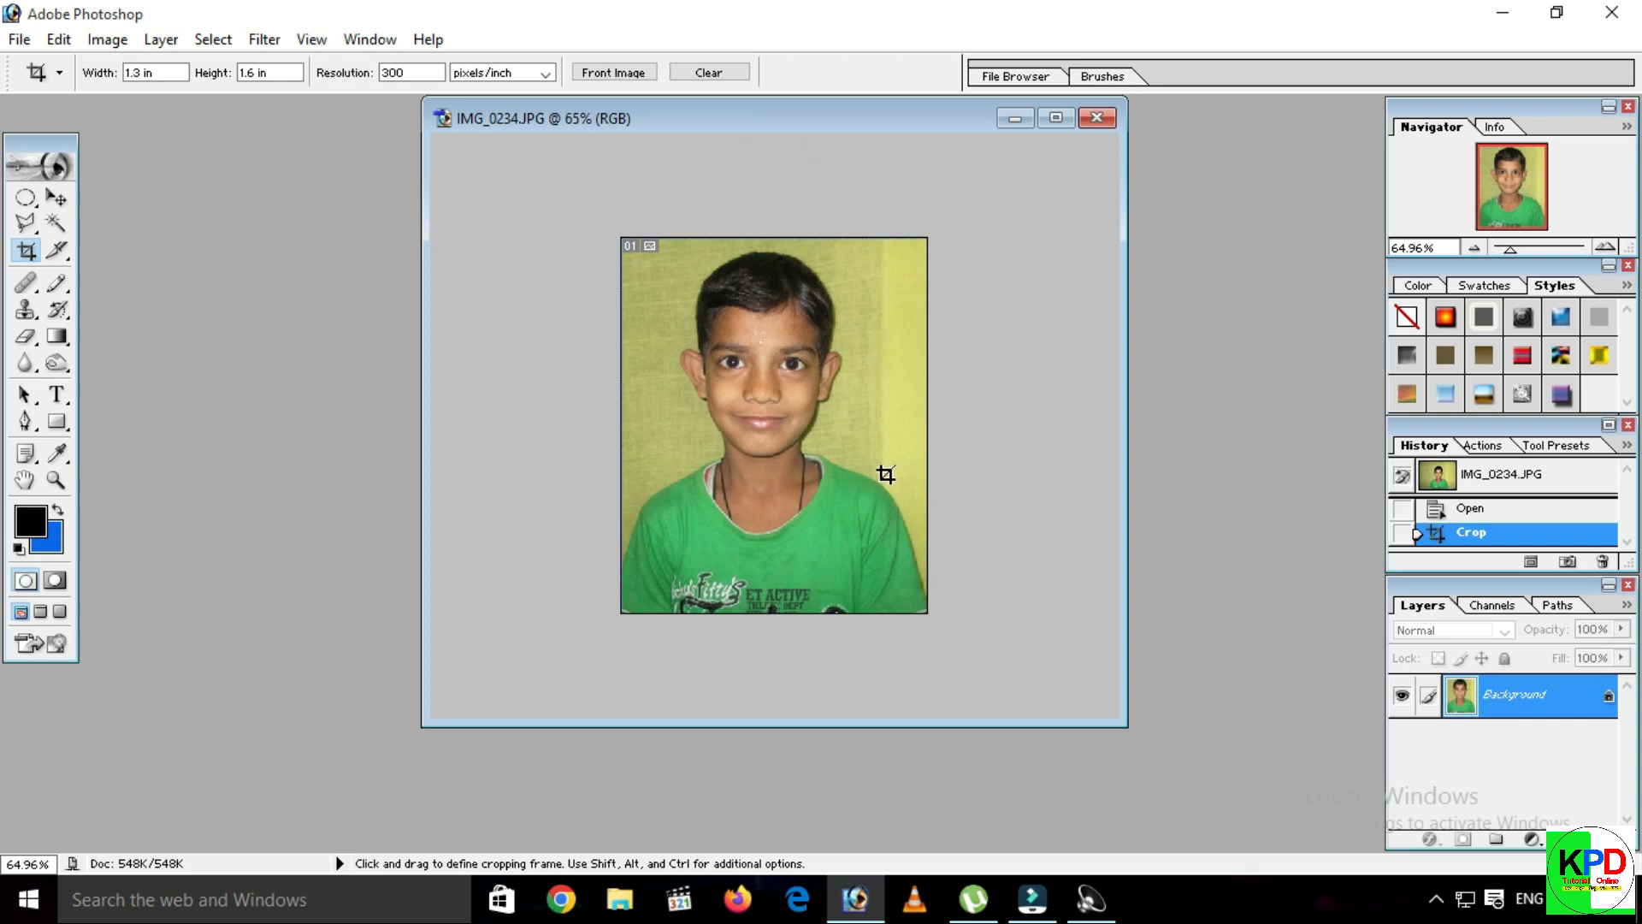
scroll(887, 453, "up", 3)
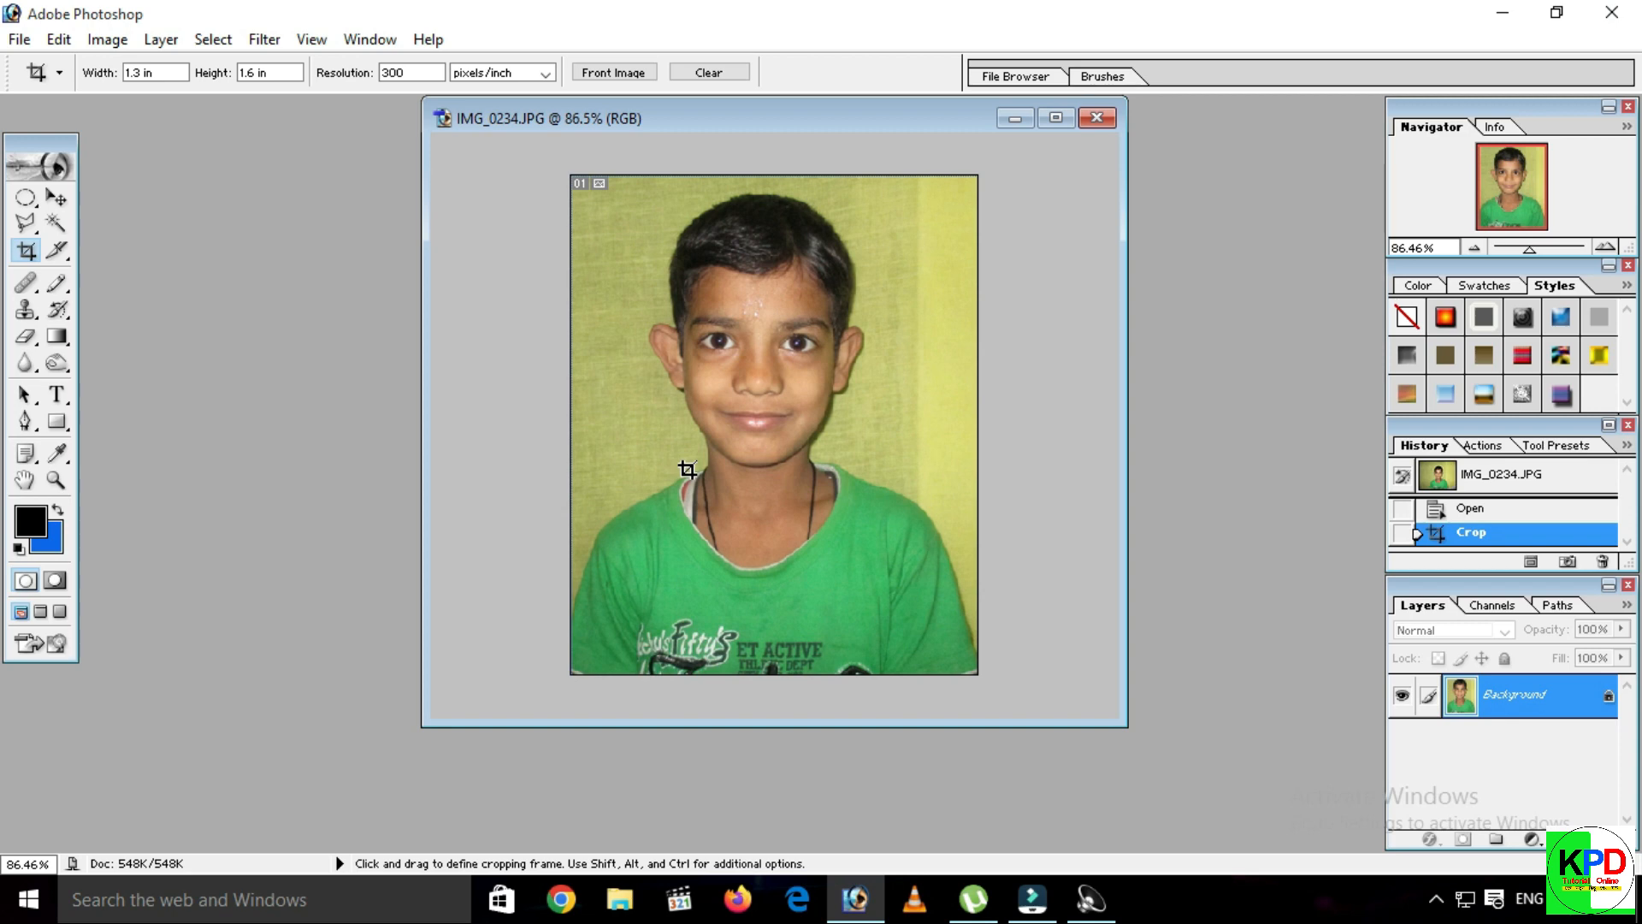
left_click(54, 226)
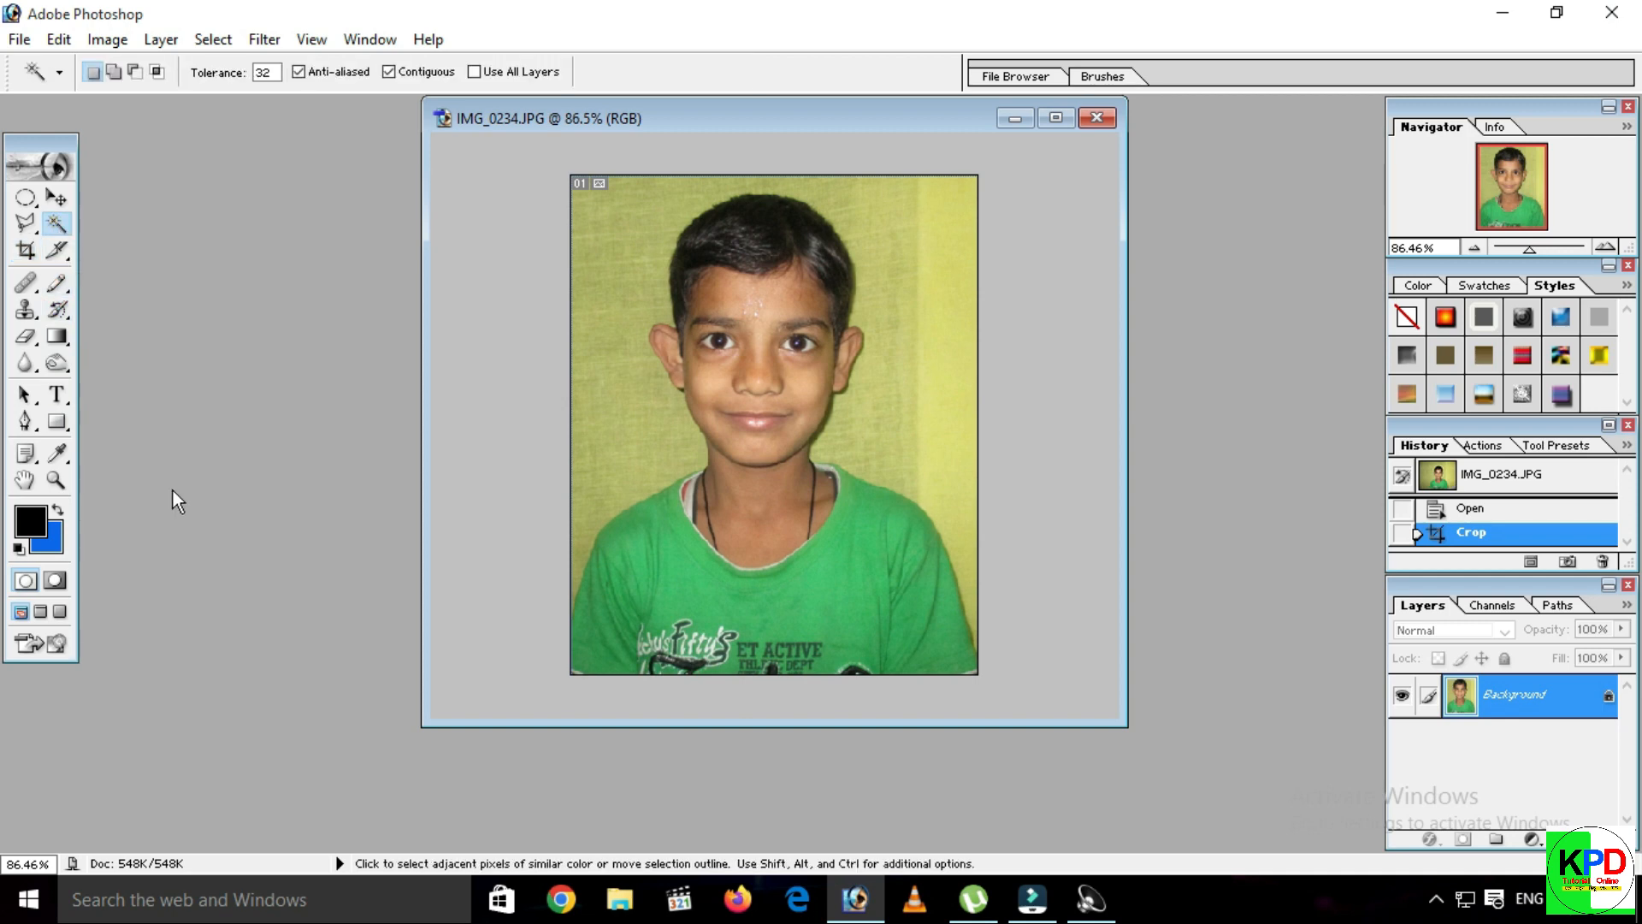
left_click(56, 548)
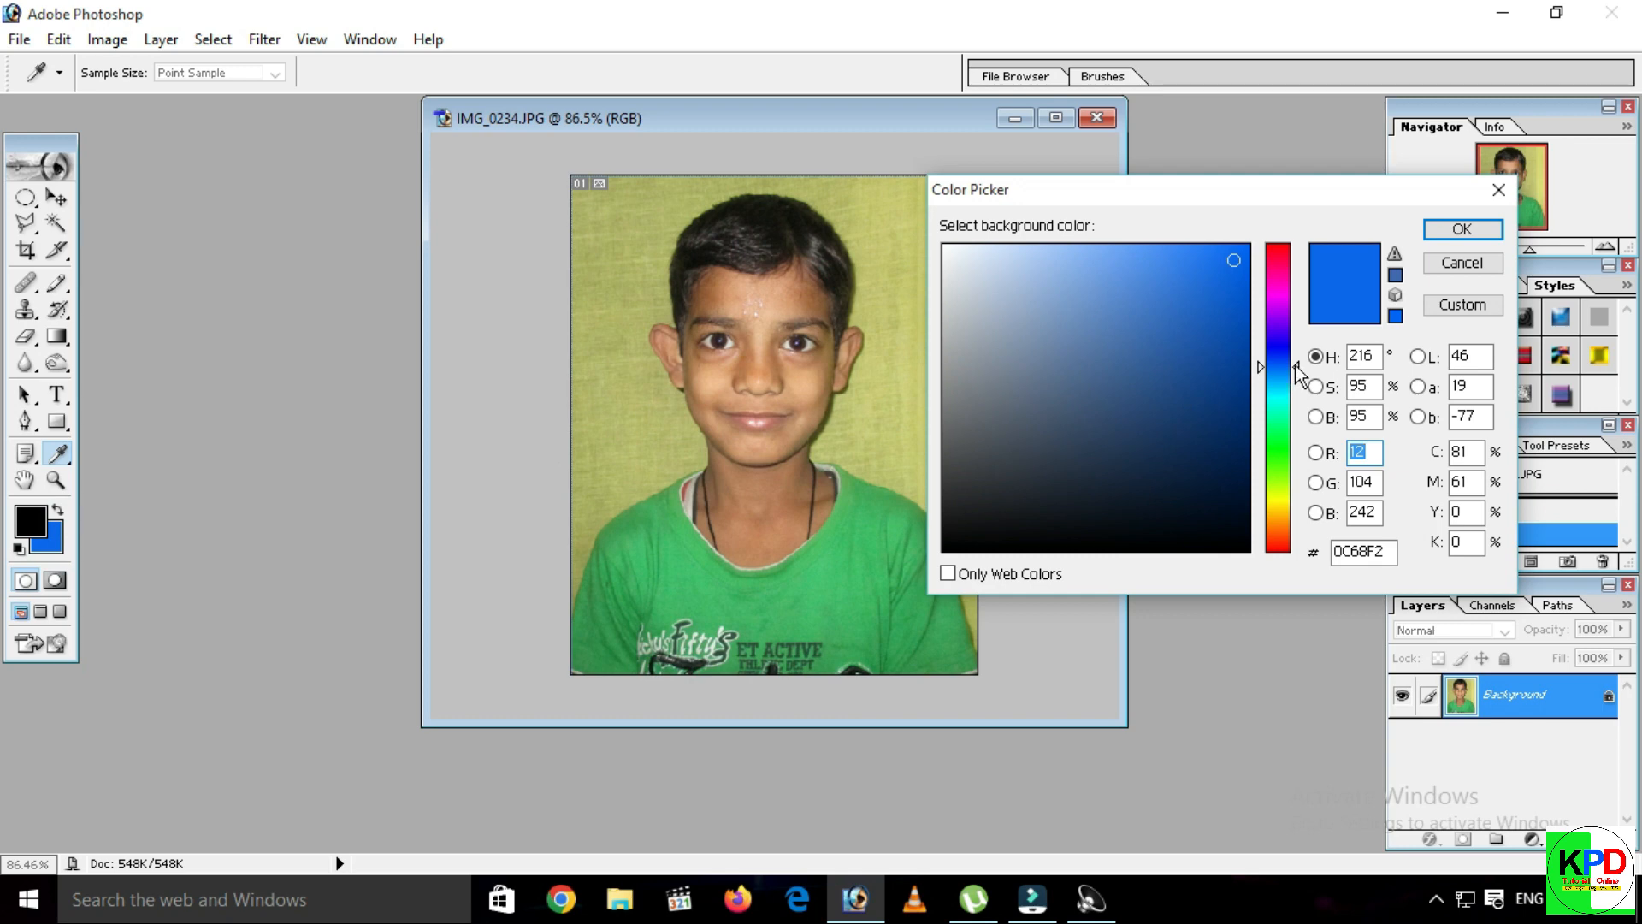
left_click(1297, 363)
mouse_move(1298, 361)
left_mouse_down()
mouse_move(1297, 286)
mouse_move(1297, 440)
mouse_move(1297, 362)
left_mouse_up()
left_click(1167, 259)
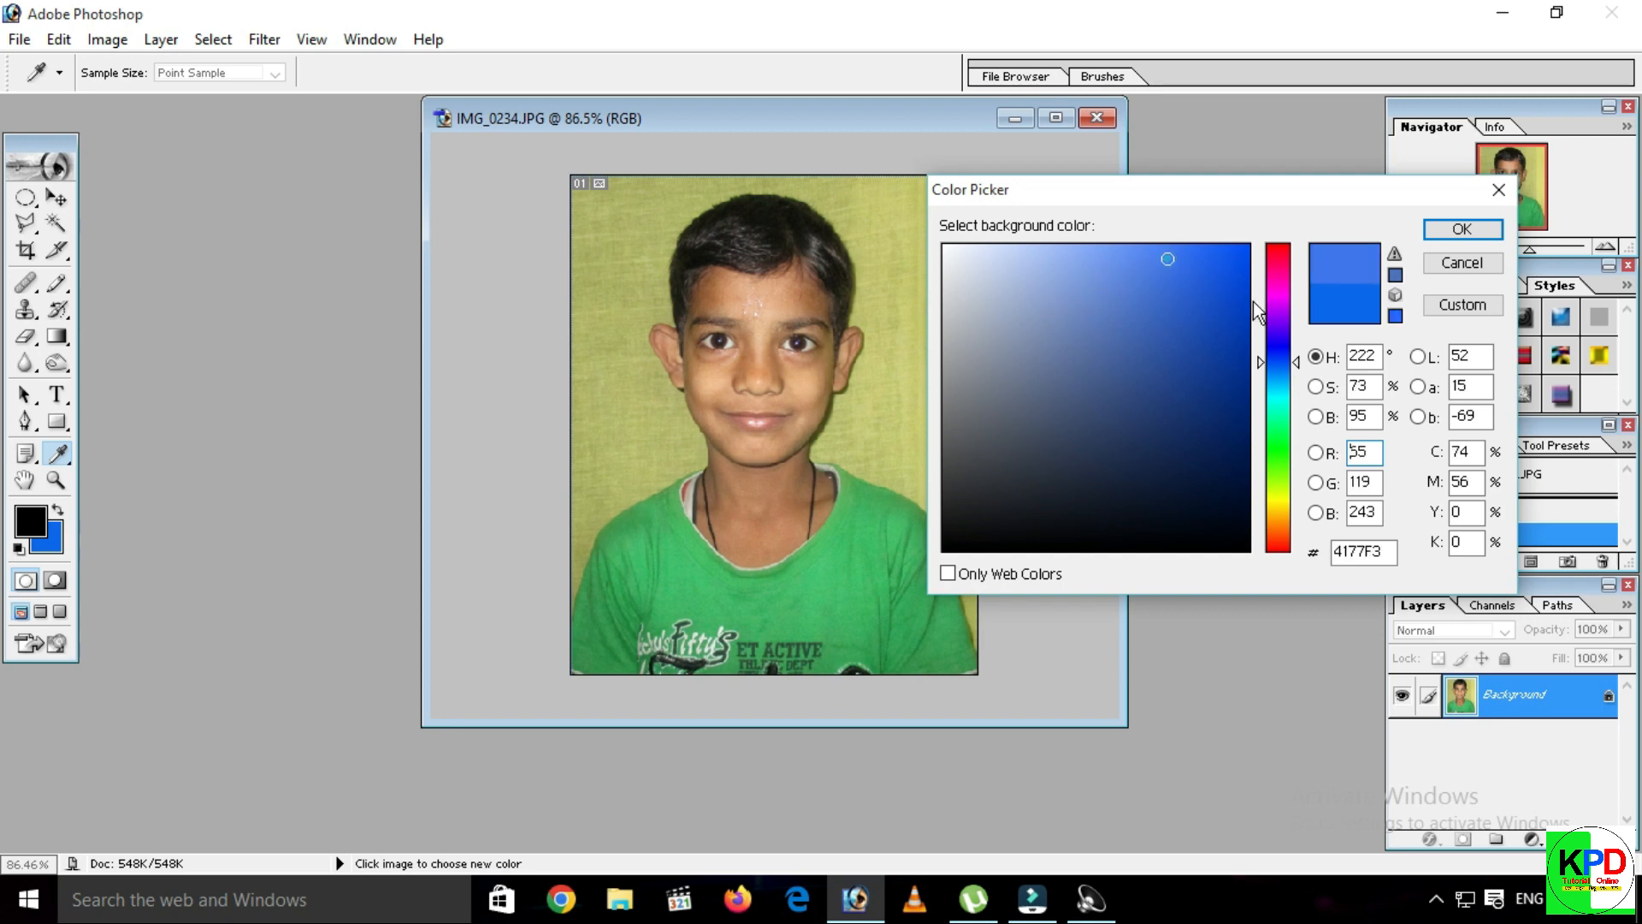
key("w")
left_click(1476, 227)
Select the yellow-green backdrop around the boy with the Magic Wand, clear it to the blue background colour, and deselect.
left_click_drag(862, 119, 921, 120)
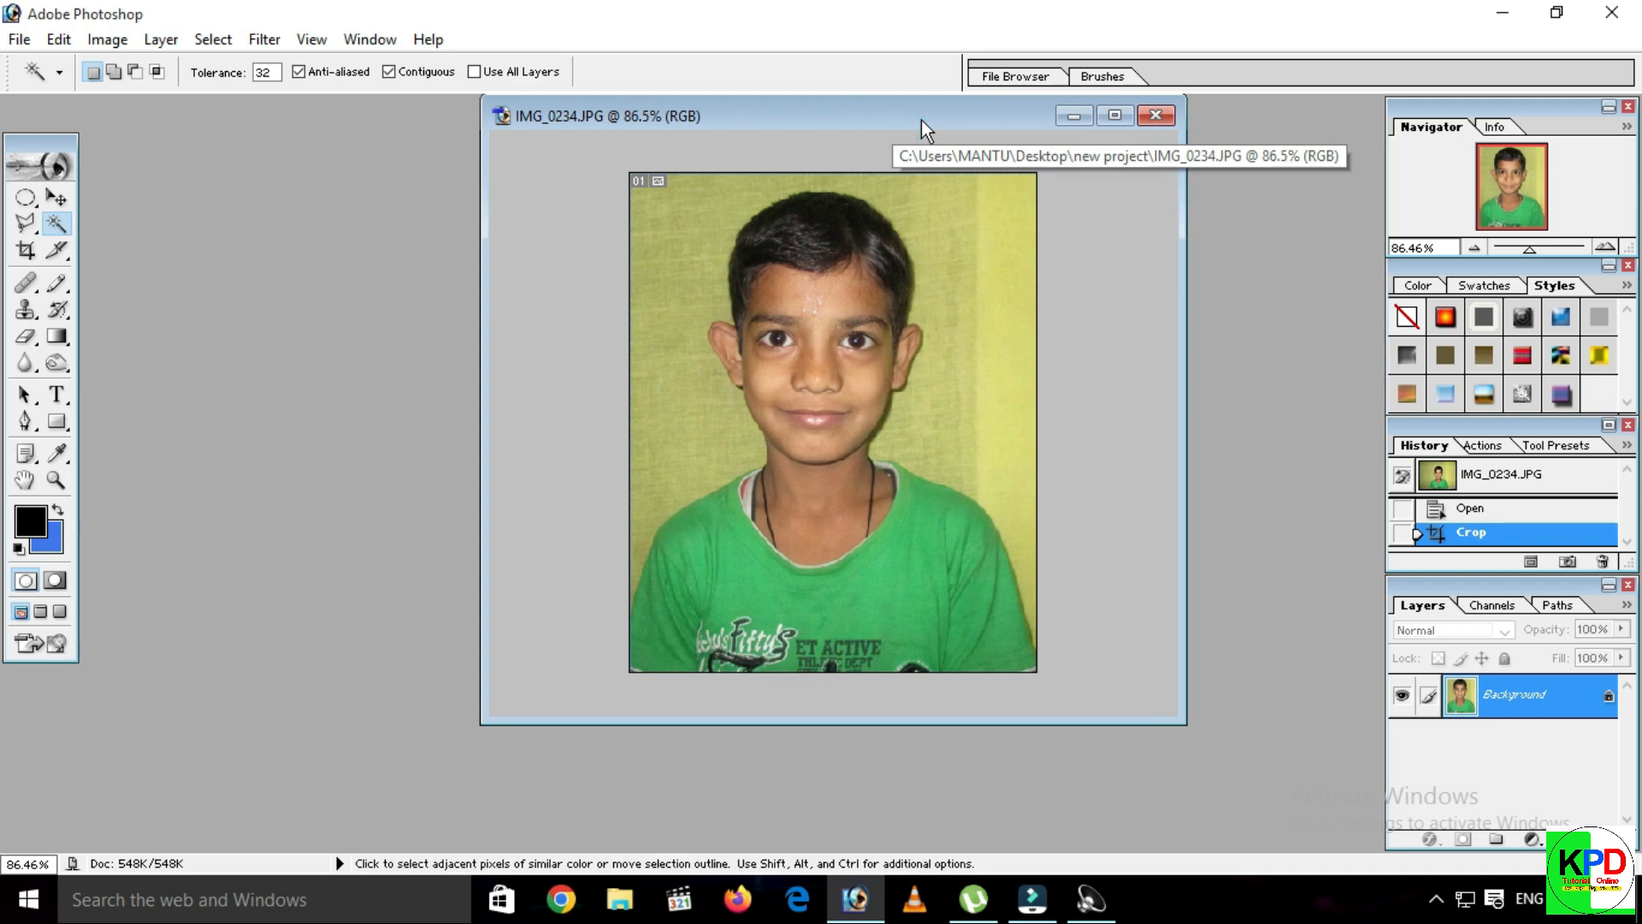
left_click(950, 234)
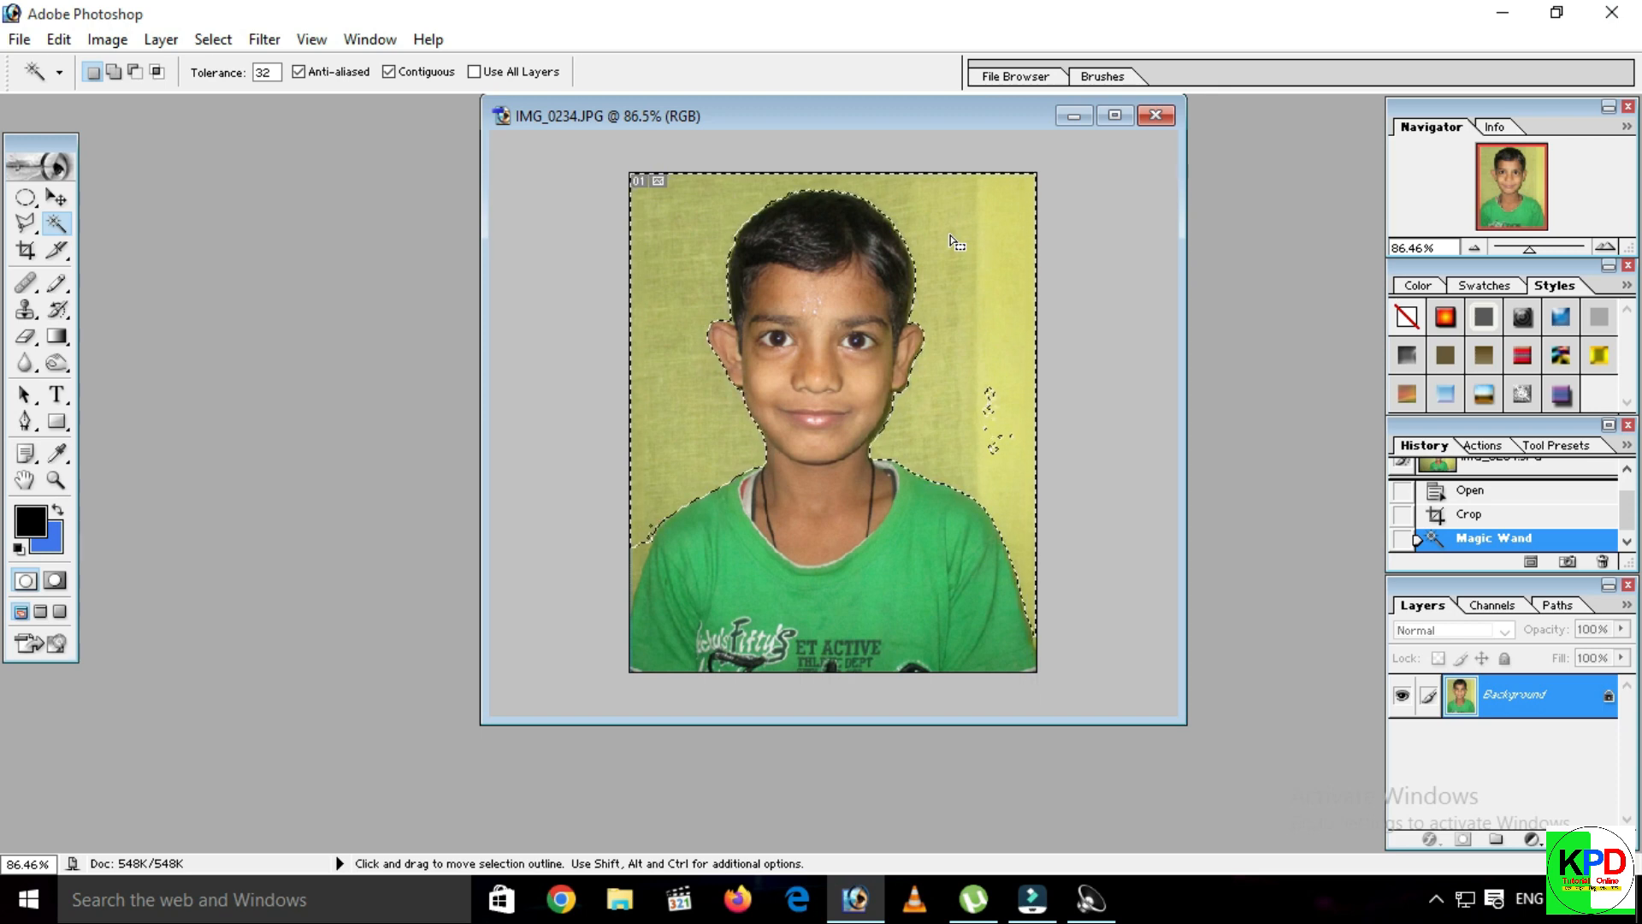
key("Delete")
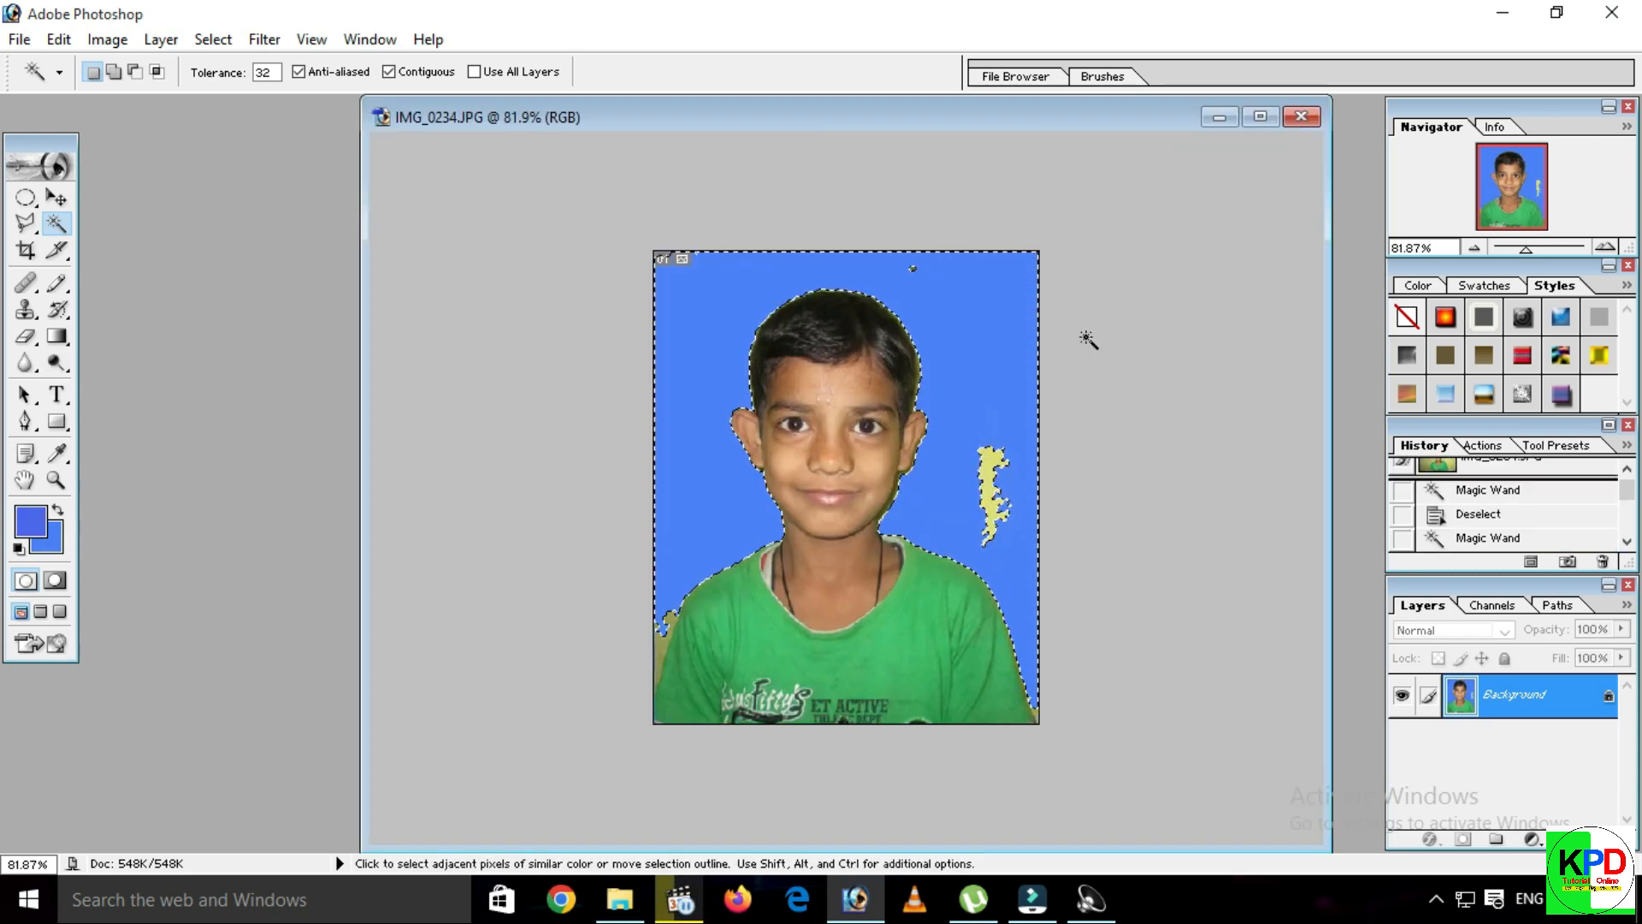
key("Delete")
key("ctrl+d")
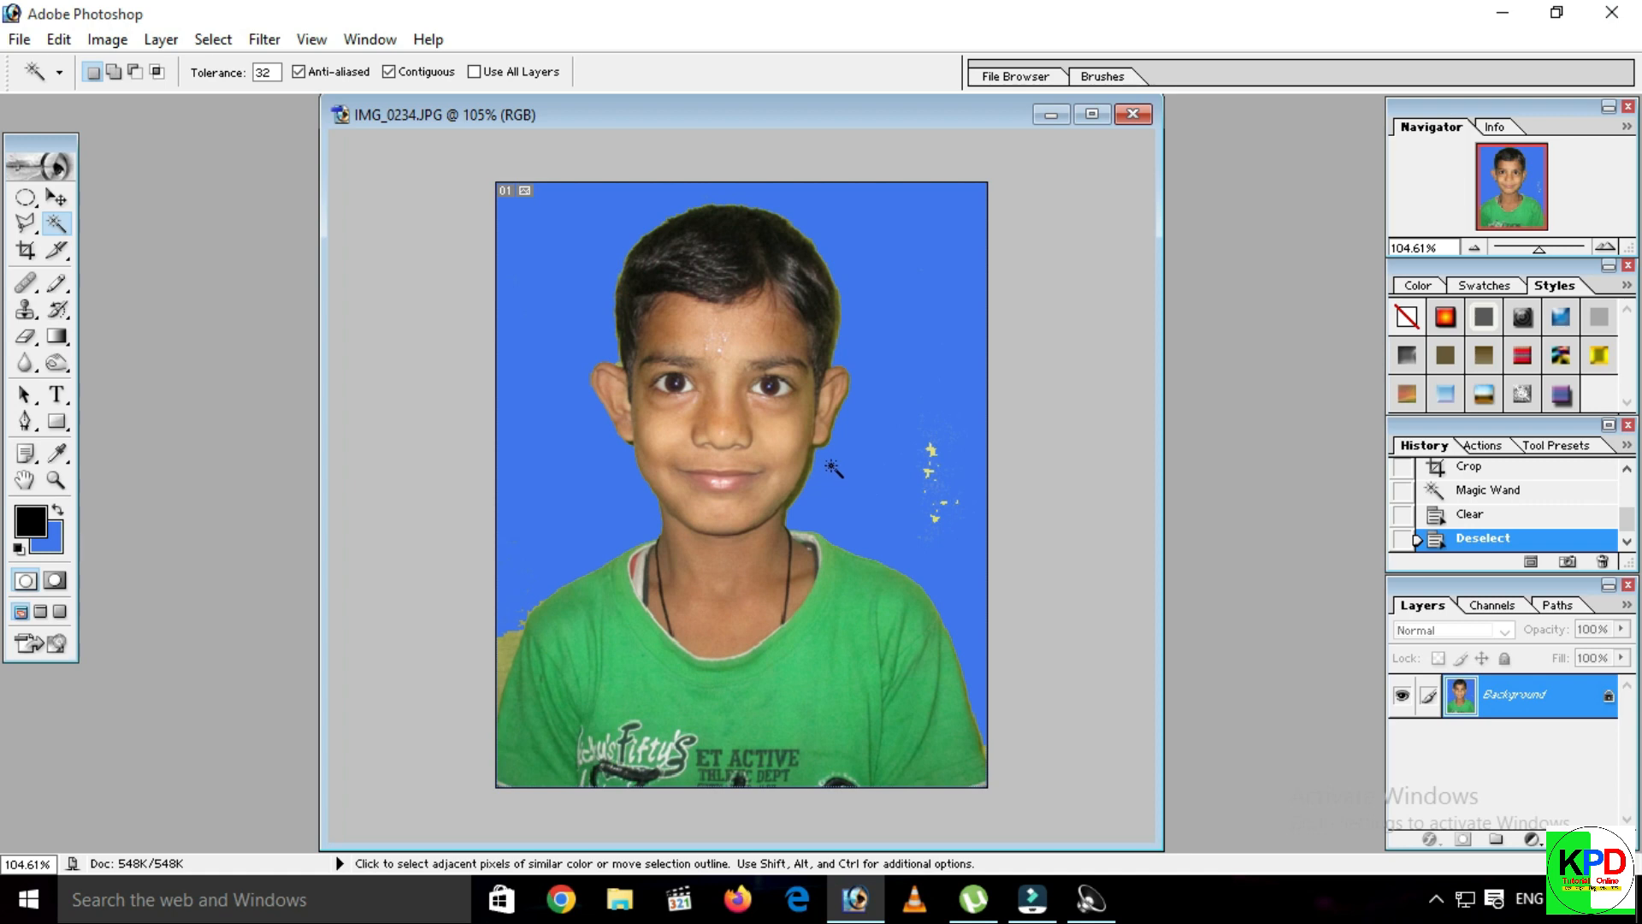
Make the blue the foreground colour, take the Pencil tool and try out brush sizes between 300 and 500.
left_click(59, 512)
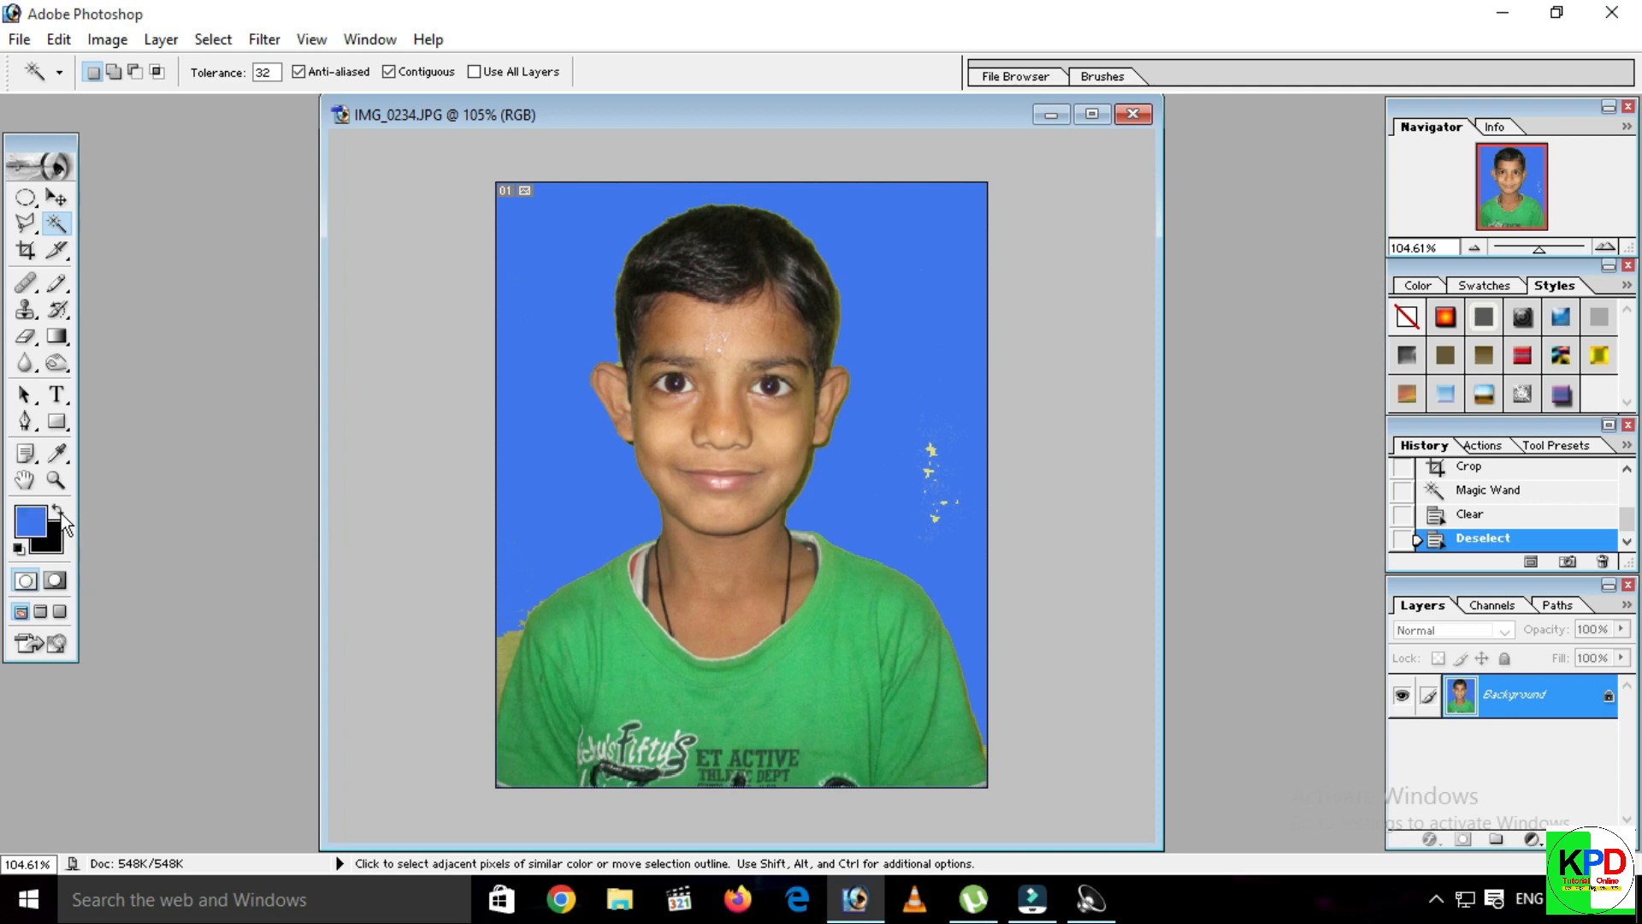
left_click(57, 285)
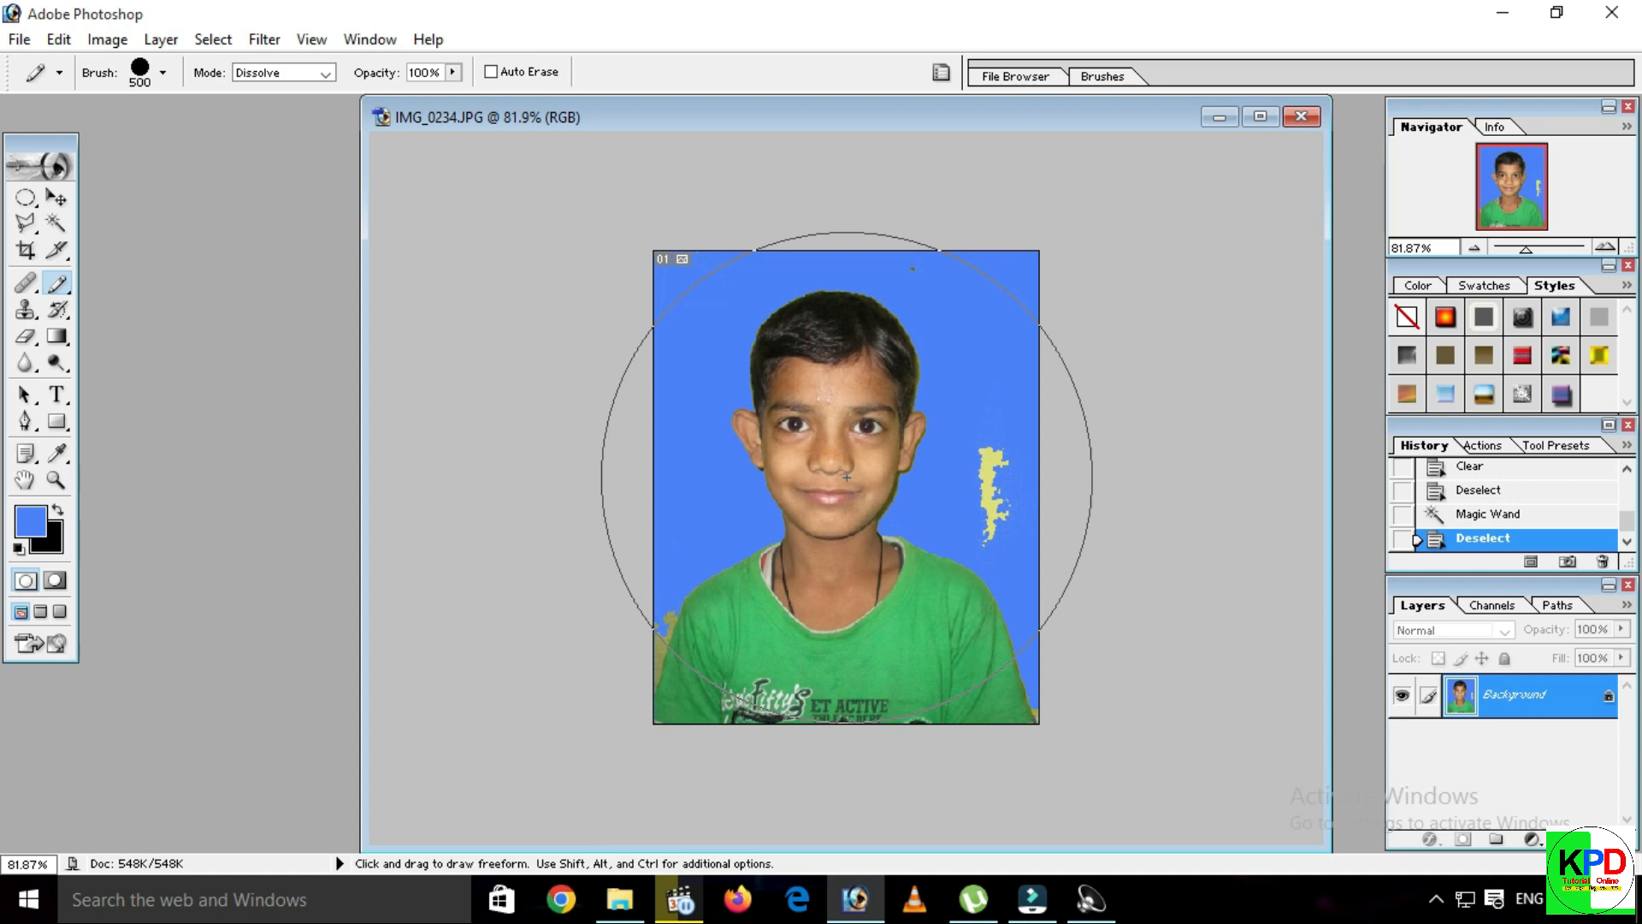
key("bracketleft")
key("bracketleft")
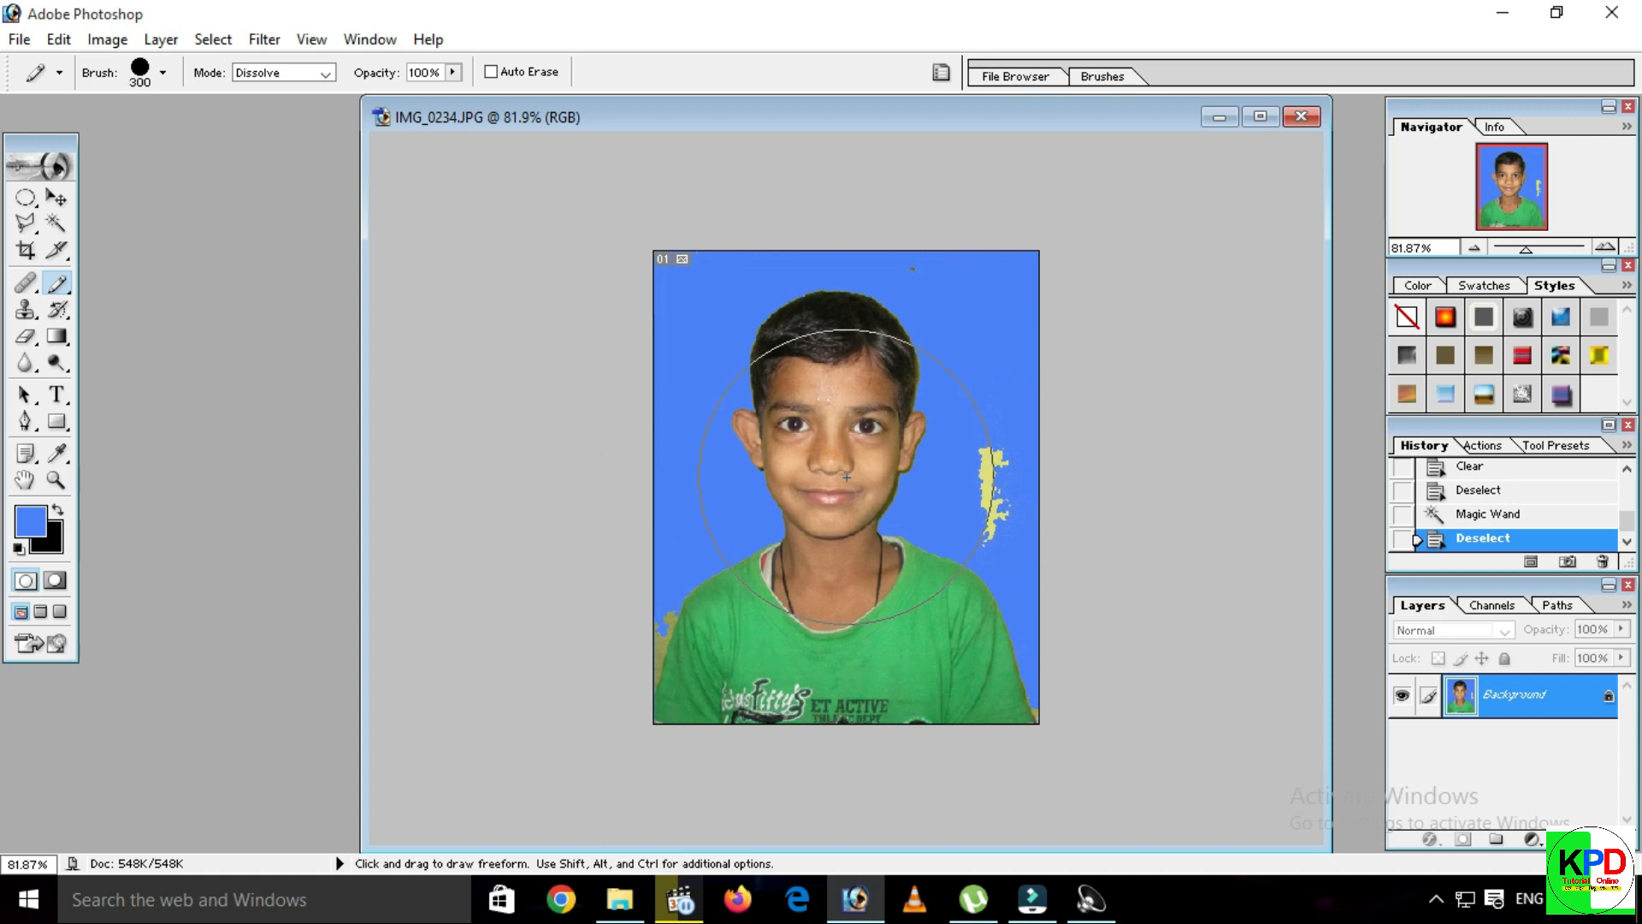
key("bracketright")
key("bracketright")
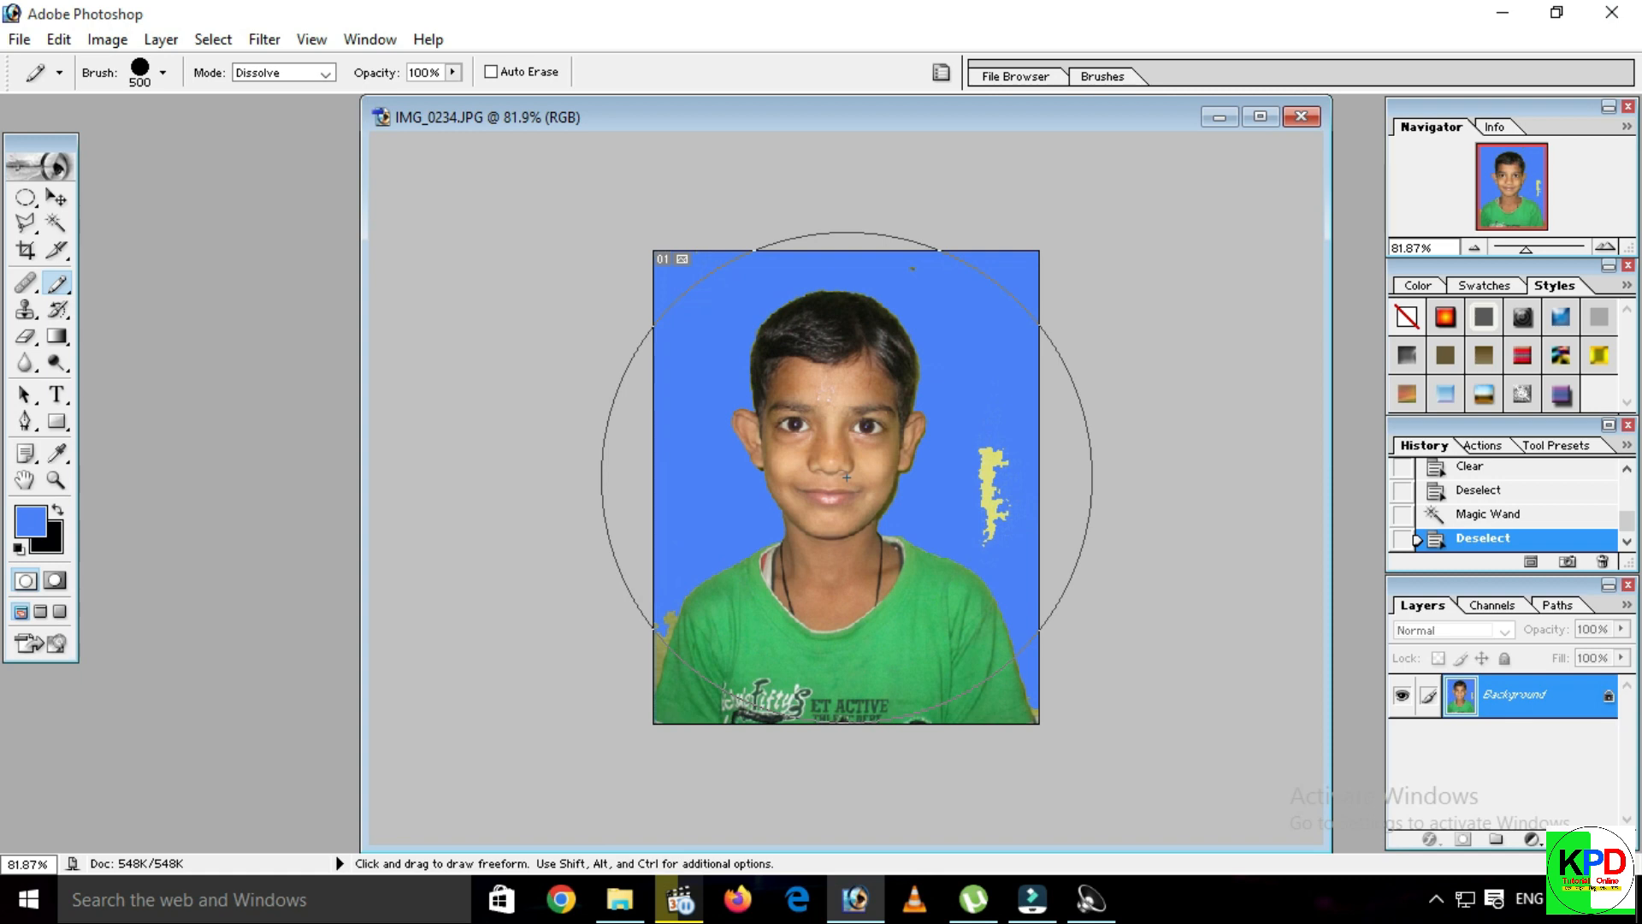
key("bracketleft")
key("bracketleft")
key("bracketright")
key("bracketright")
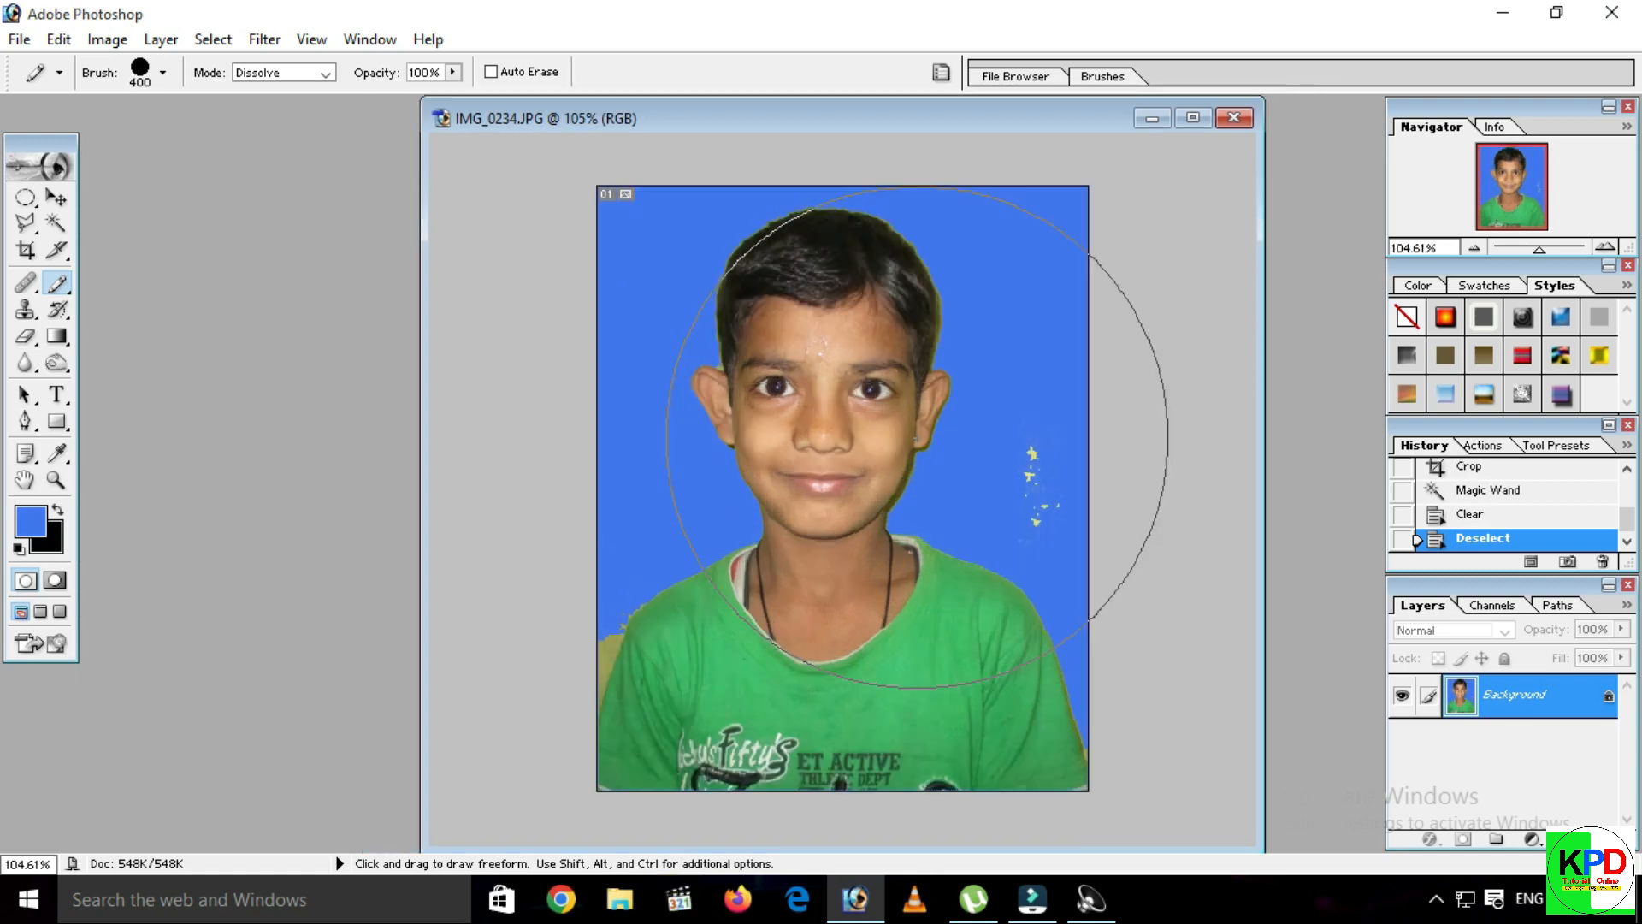
Reduce the Pencil brush size to 100 and paint blue over the yellow specks in the backdrop beside the boy's face.
key("bracketleft")
key("bracketleft")
key("bracketleft")
key("bracketleft")
key("bracketleft")
key("bracketleft")
key("bracketleft")
key("bracketleft")
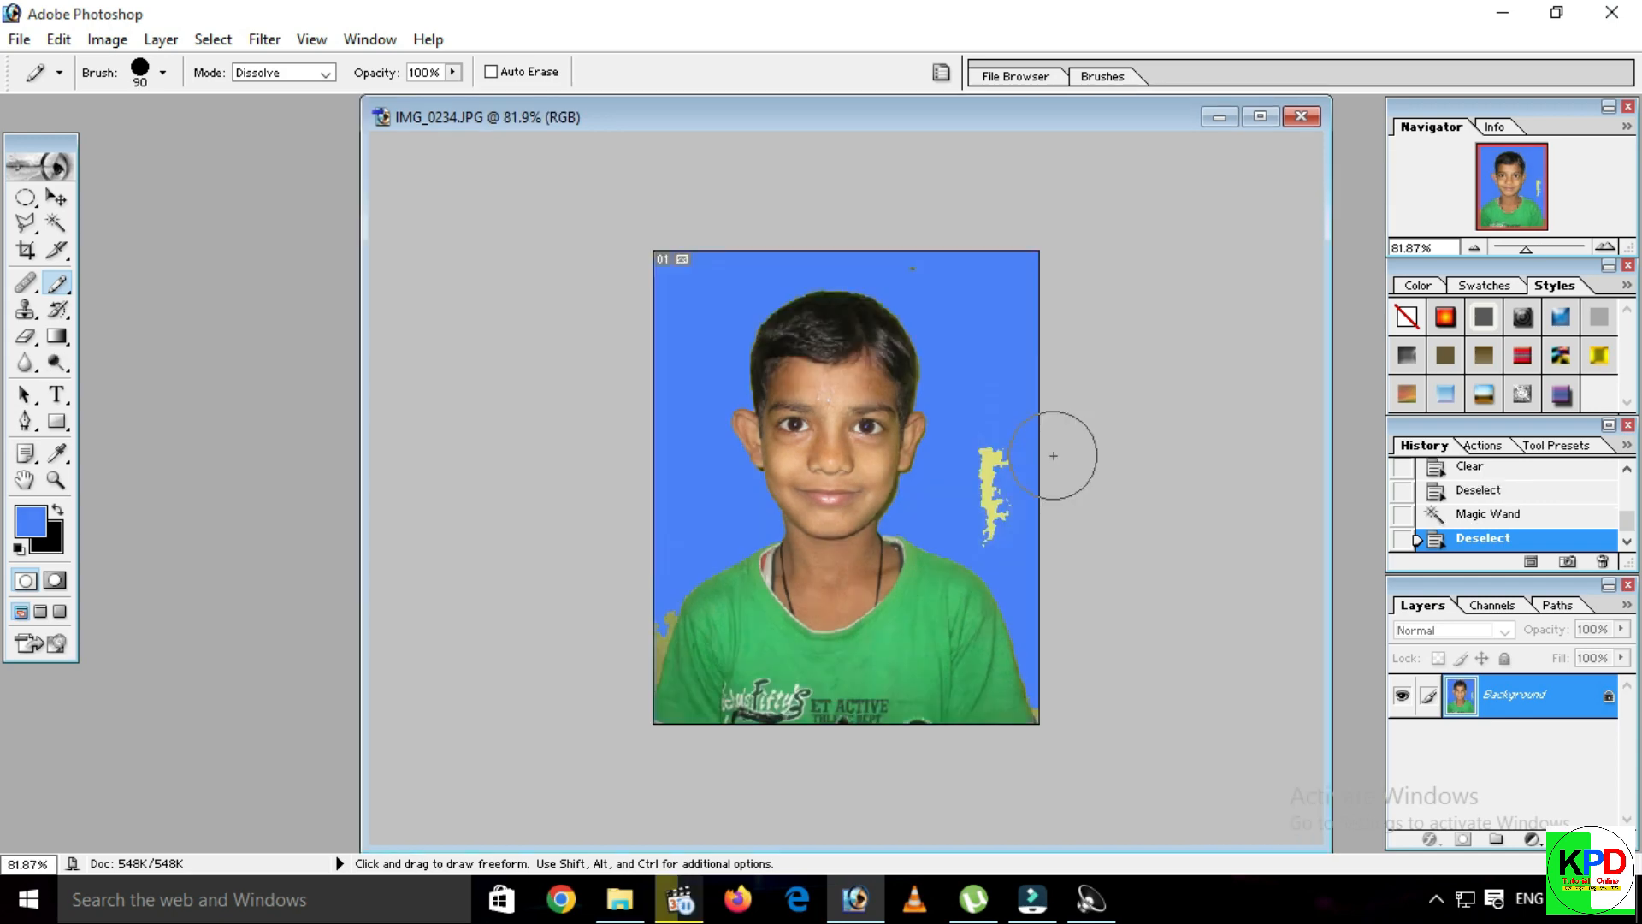
mouse_move(1042, 454)
left_mouse_down()
mouse_move(1002, 485)
mouse_move(998, 513)
mouse_move(999, 445)
left_mouse_up()
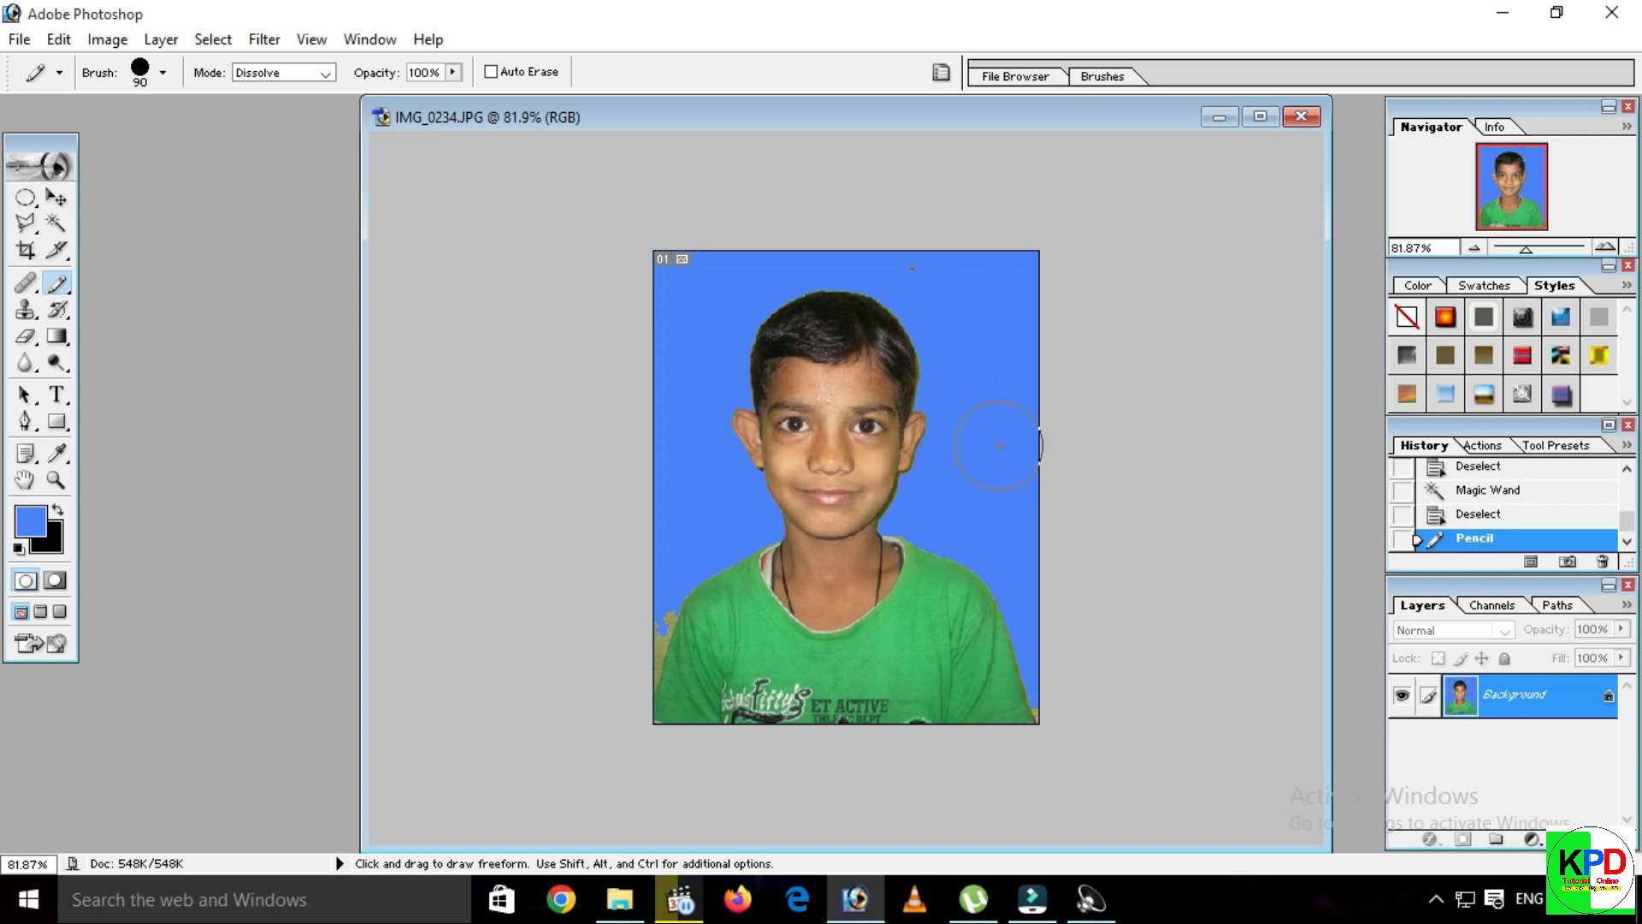
left_click_drag(1059, 230, 1064, 443)
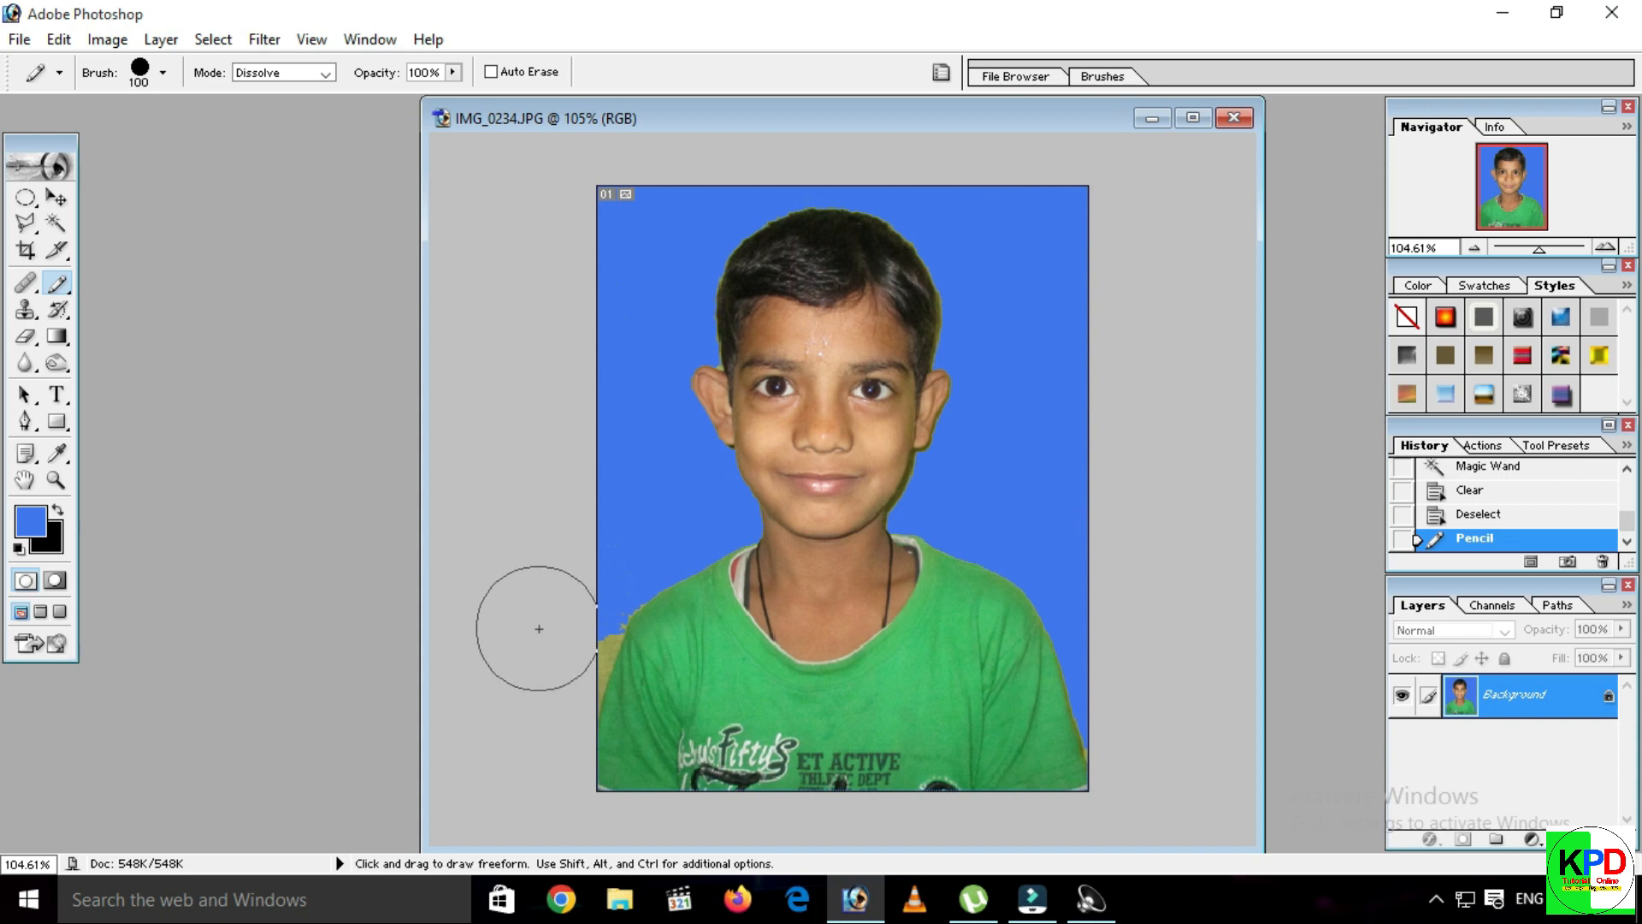
Paint blue over the leftover yellow patch beside the boy's shoulder at the photo's left edge.
left_click(554, 637)
left_click(548, 654)
left_click(544, 666)
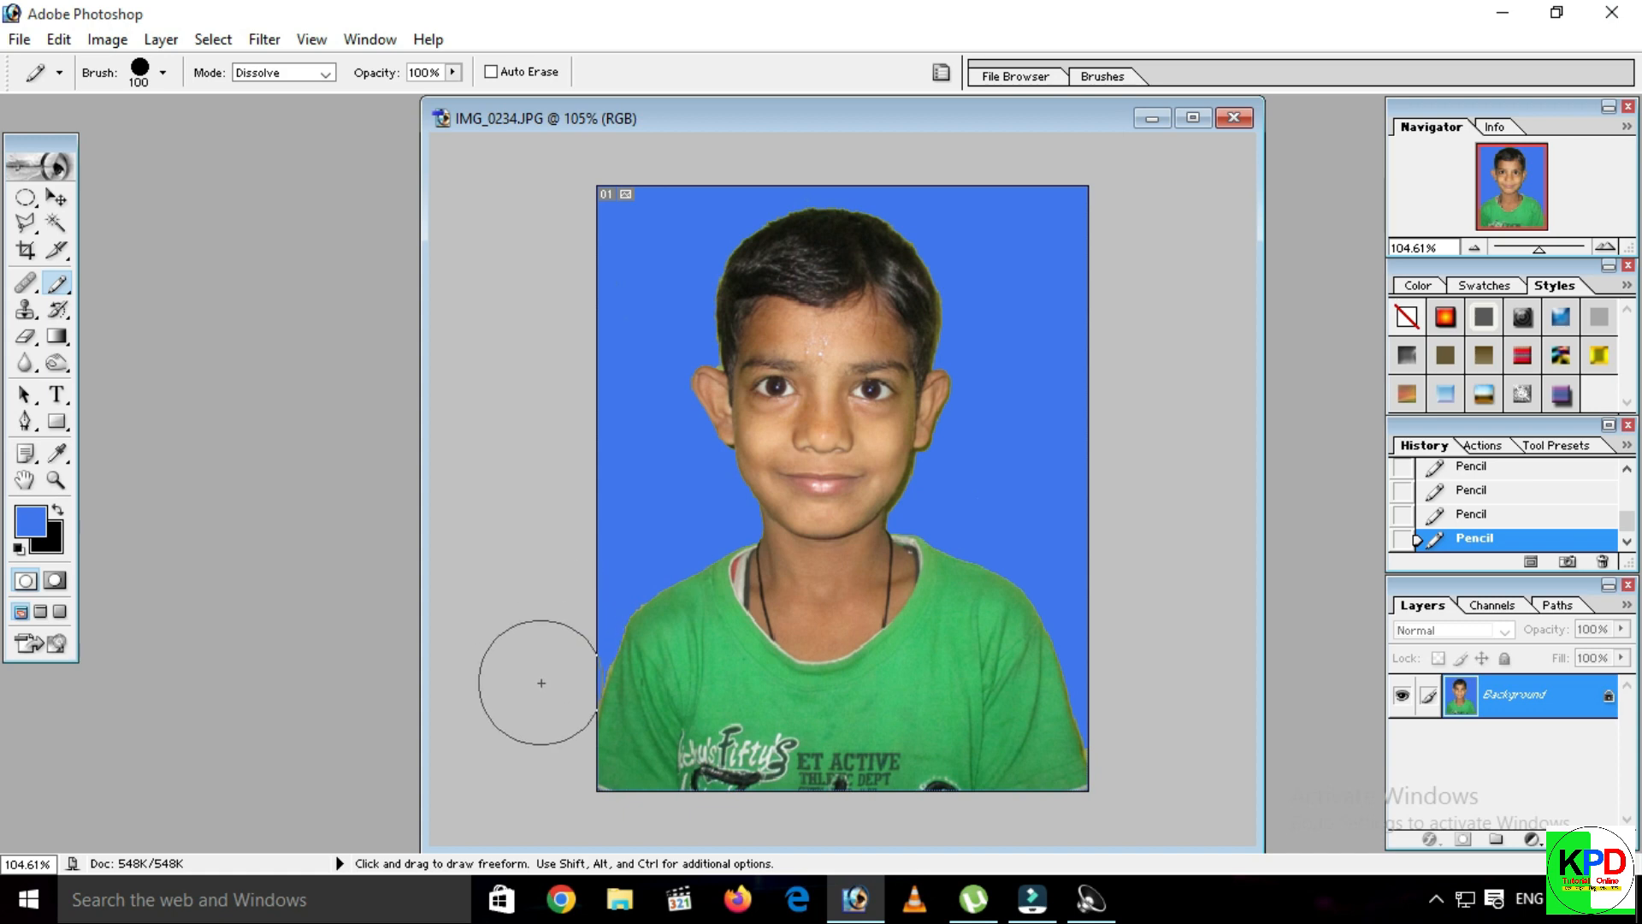
Reduce the Pencil brush size to 40 and cover the yellow-green fringe along the boy's jaw and neck with blue.
left_click_drag(1539, 250, 1554, 252)
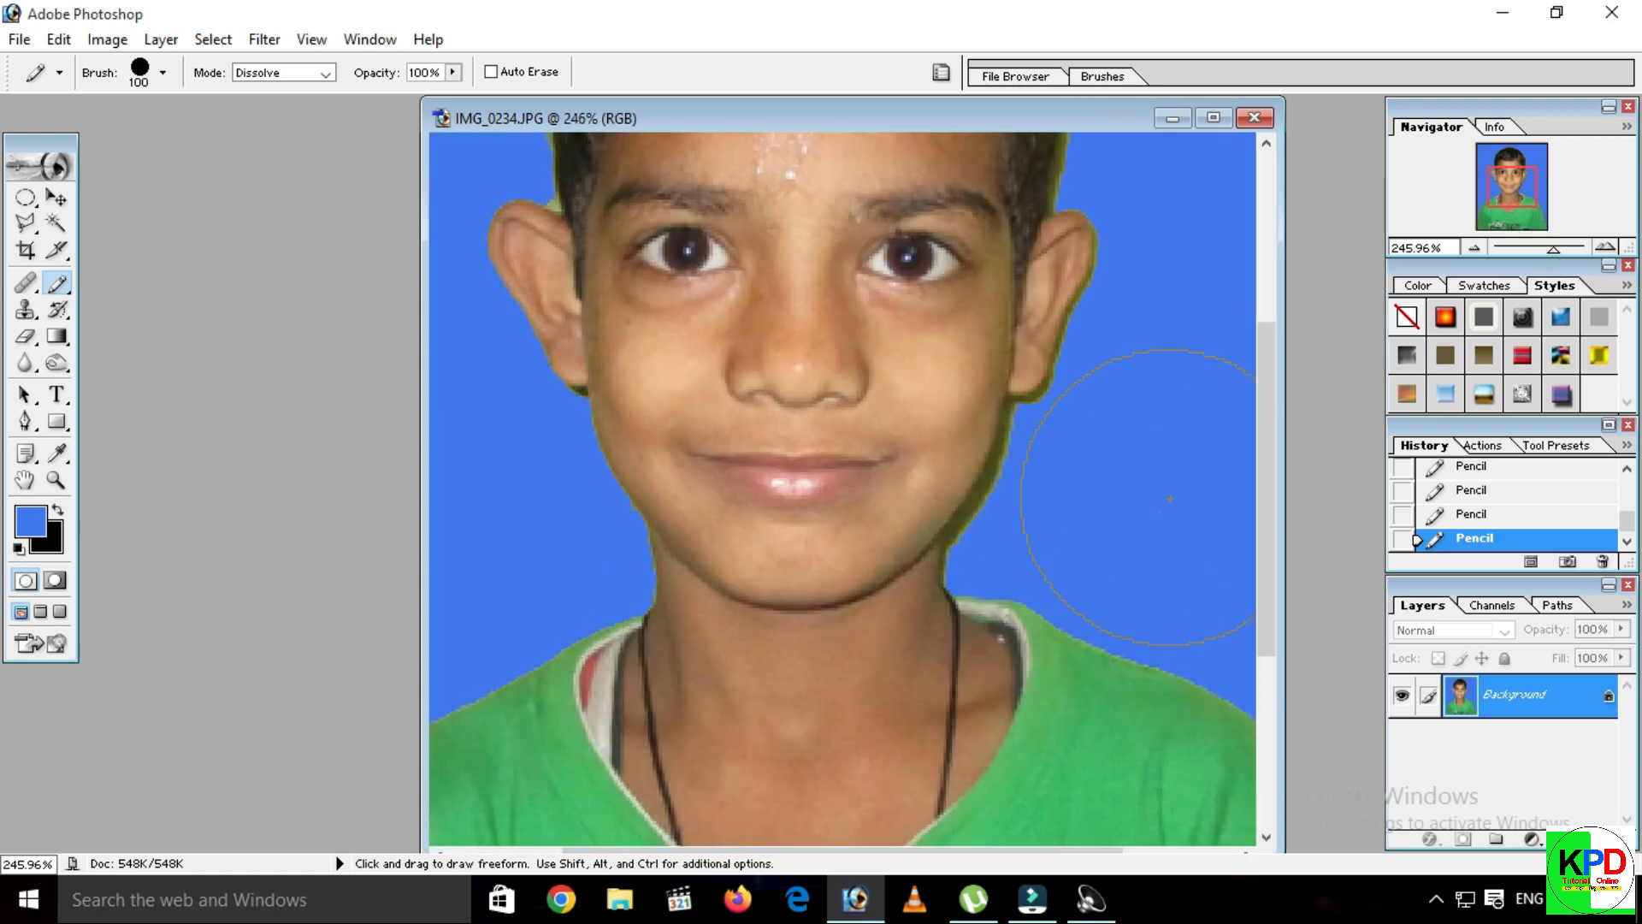
key("bracketleft")
key("bracketleft")
key("bracketleft")
key("bracketleft")
key("bracketleft")
key("bracketleft")
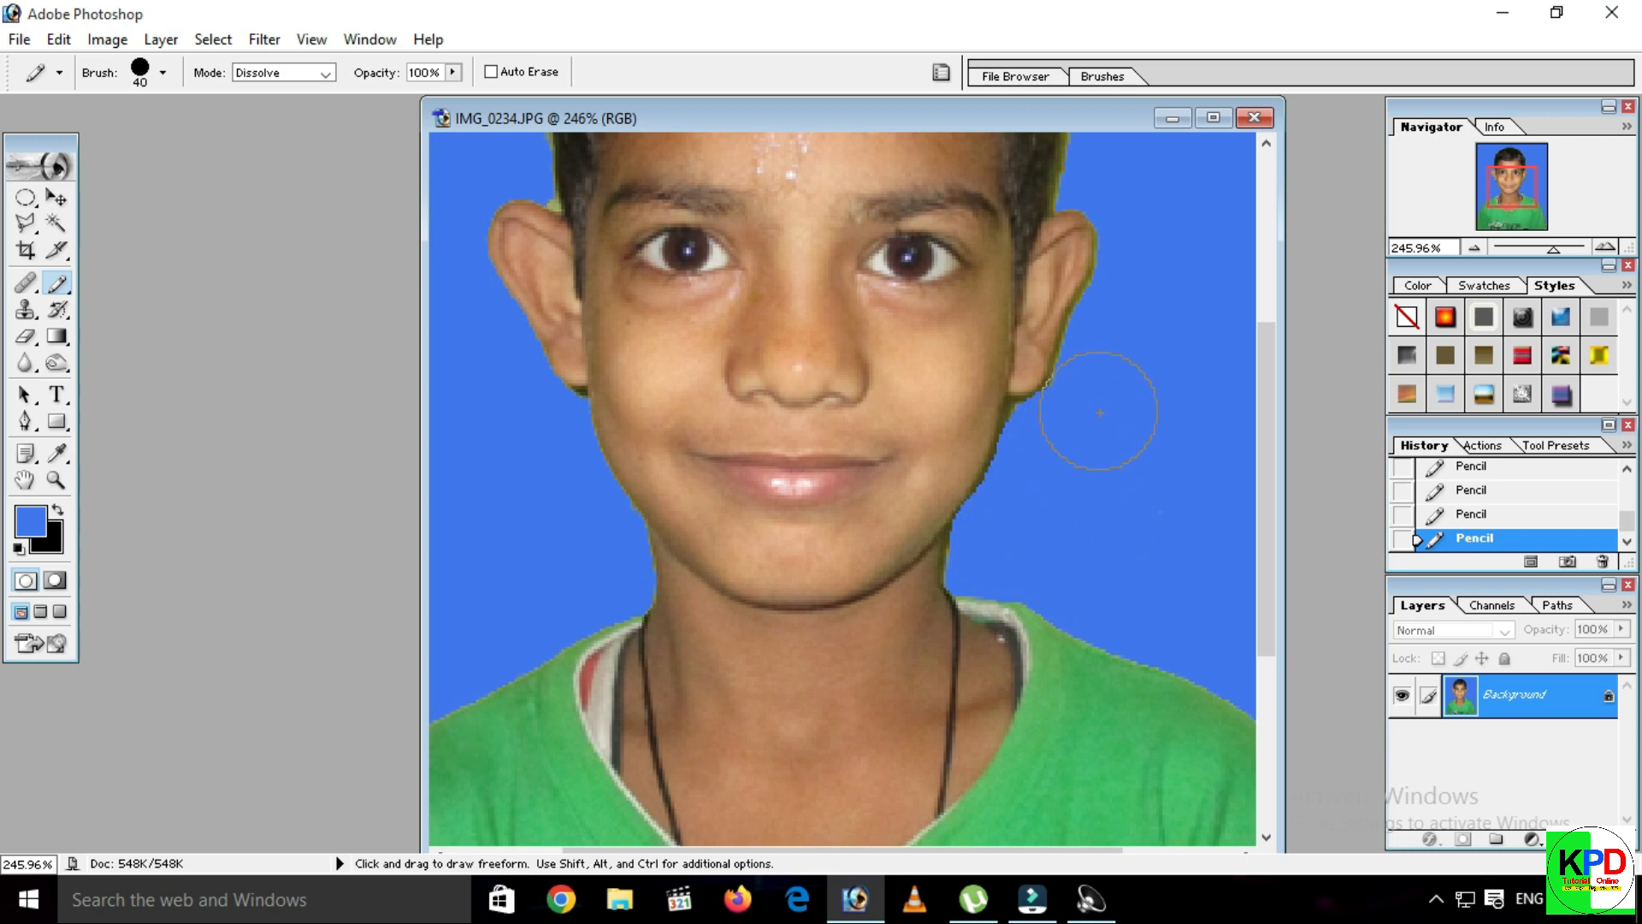
Touch up the remaining fringe around the hair, ear and neck in blue, changing the Pencil brush between sizes 40 and 10.
key("bracketleft")
key("bracketleft")
key("bracketleft")
key("bracketleft")
scroll(1017, 411, "up", 5)
key("bracketright")
key("bracketright")
key("bracketright")
key("bracketright")
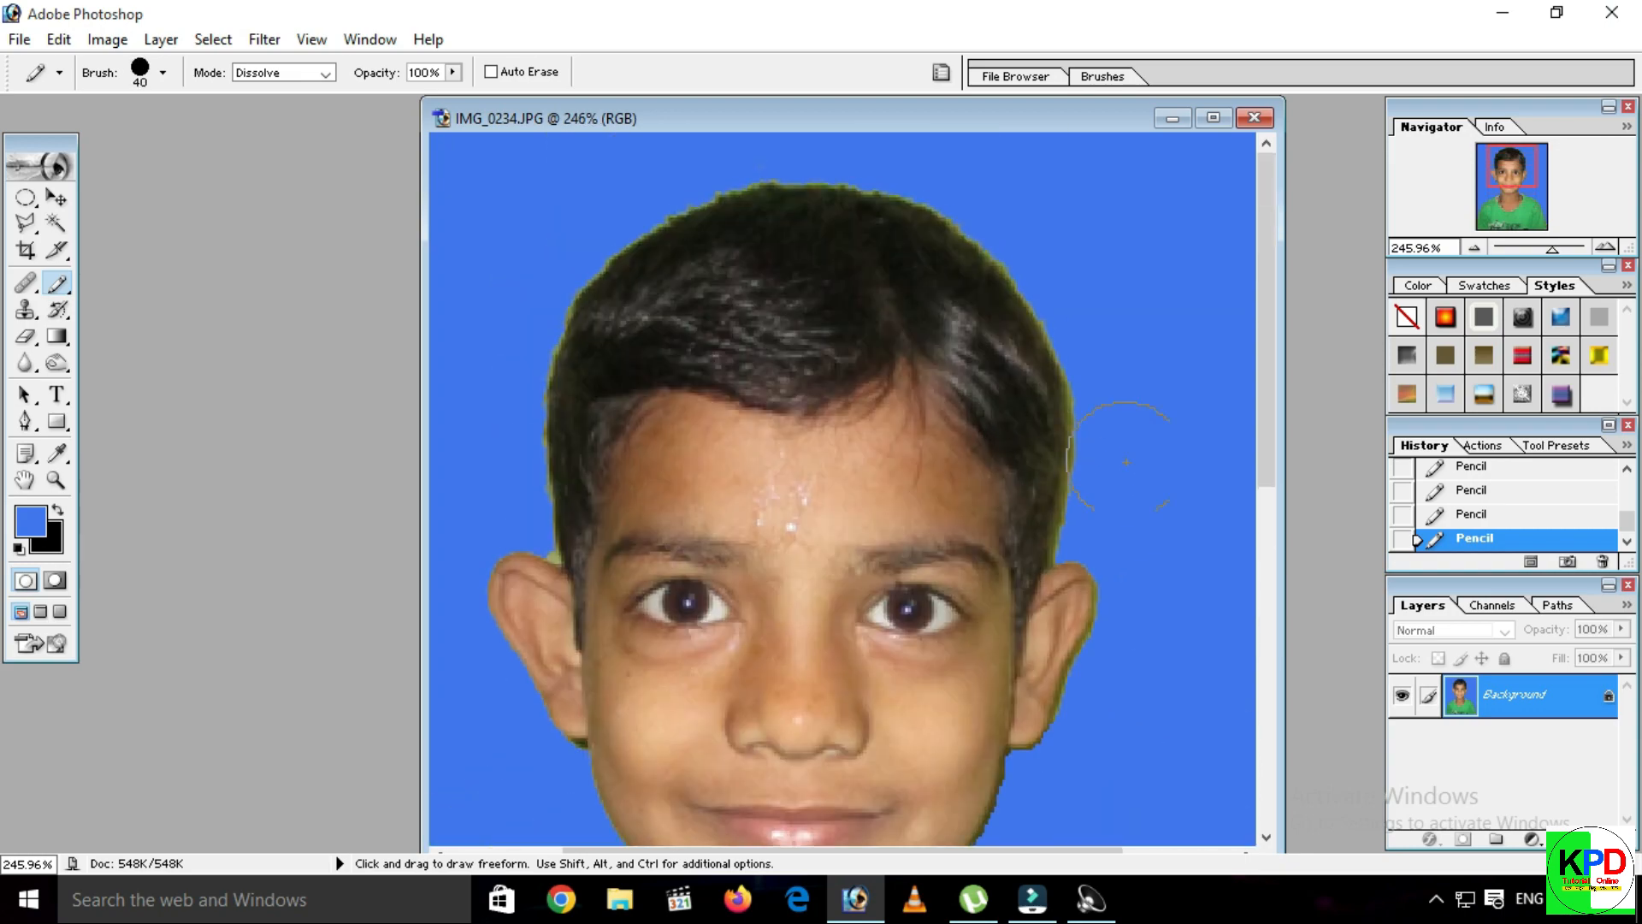
scroll(1129, 568, "down", 5)
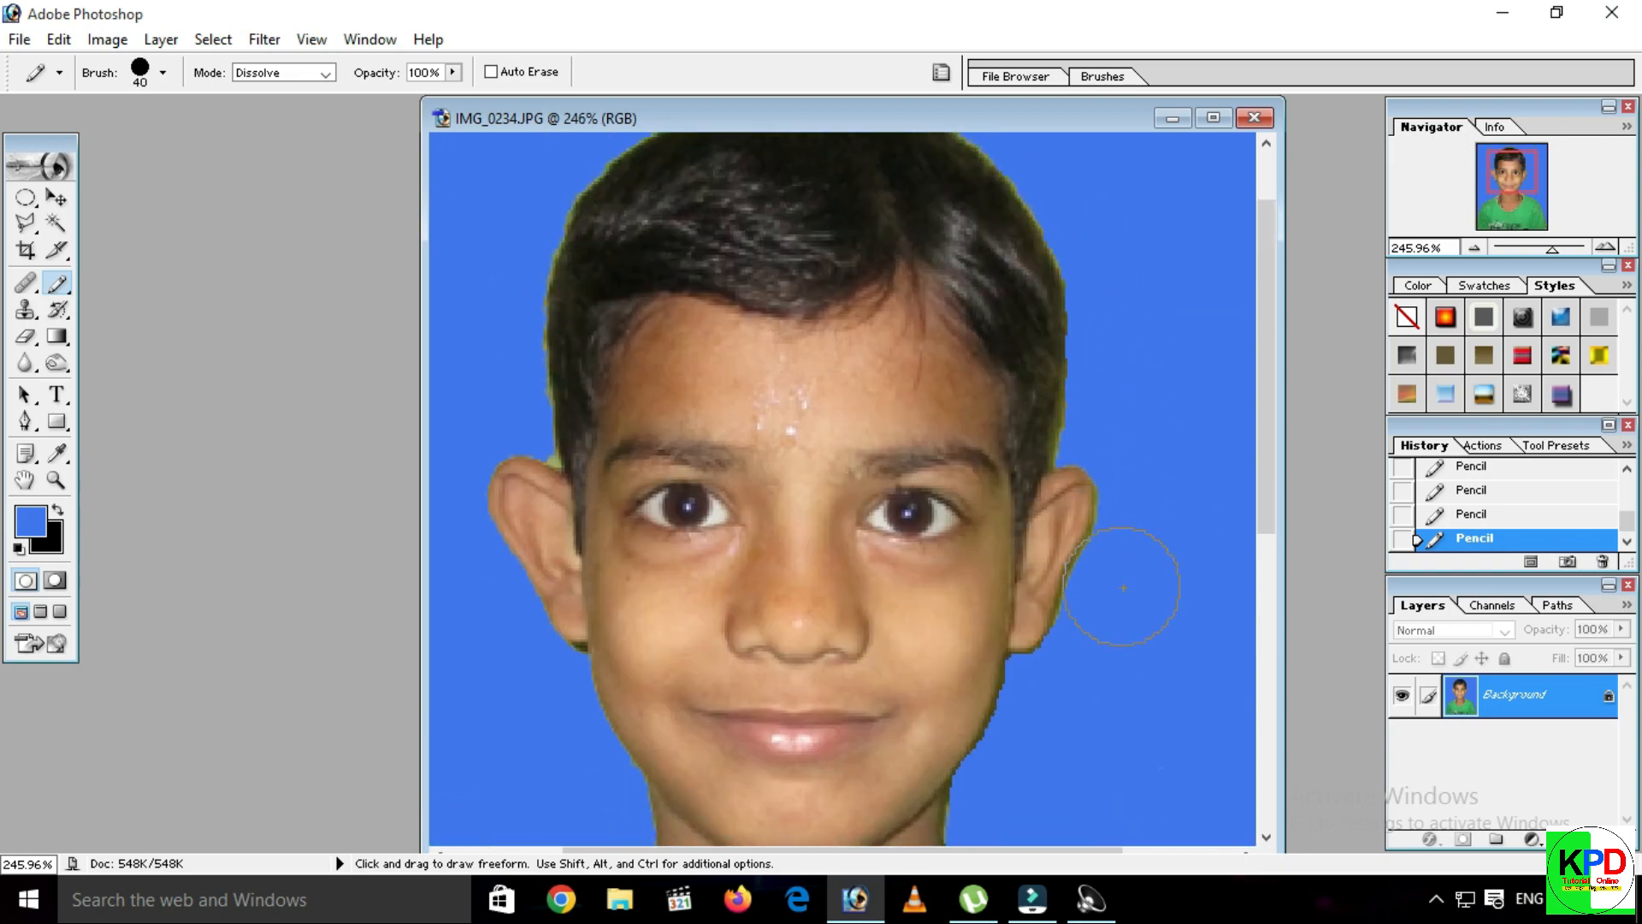
key("bracketleft")
key("bracketleft")
key("bracketleft")
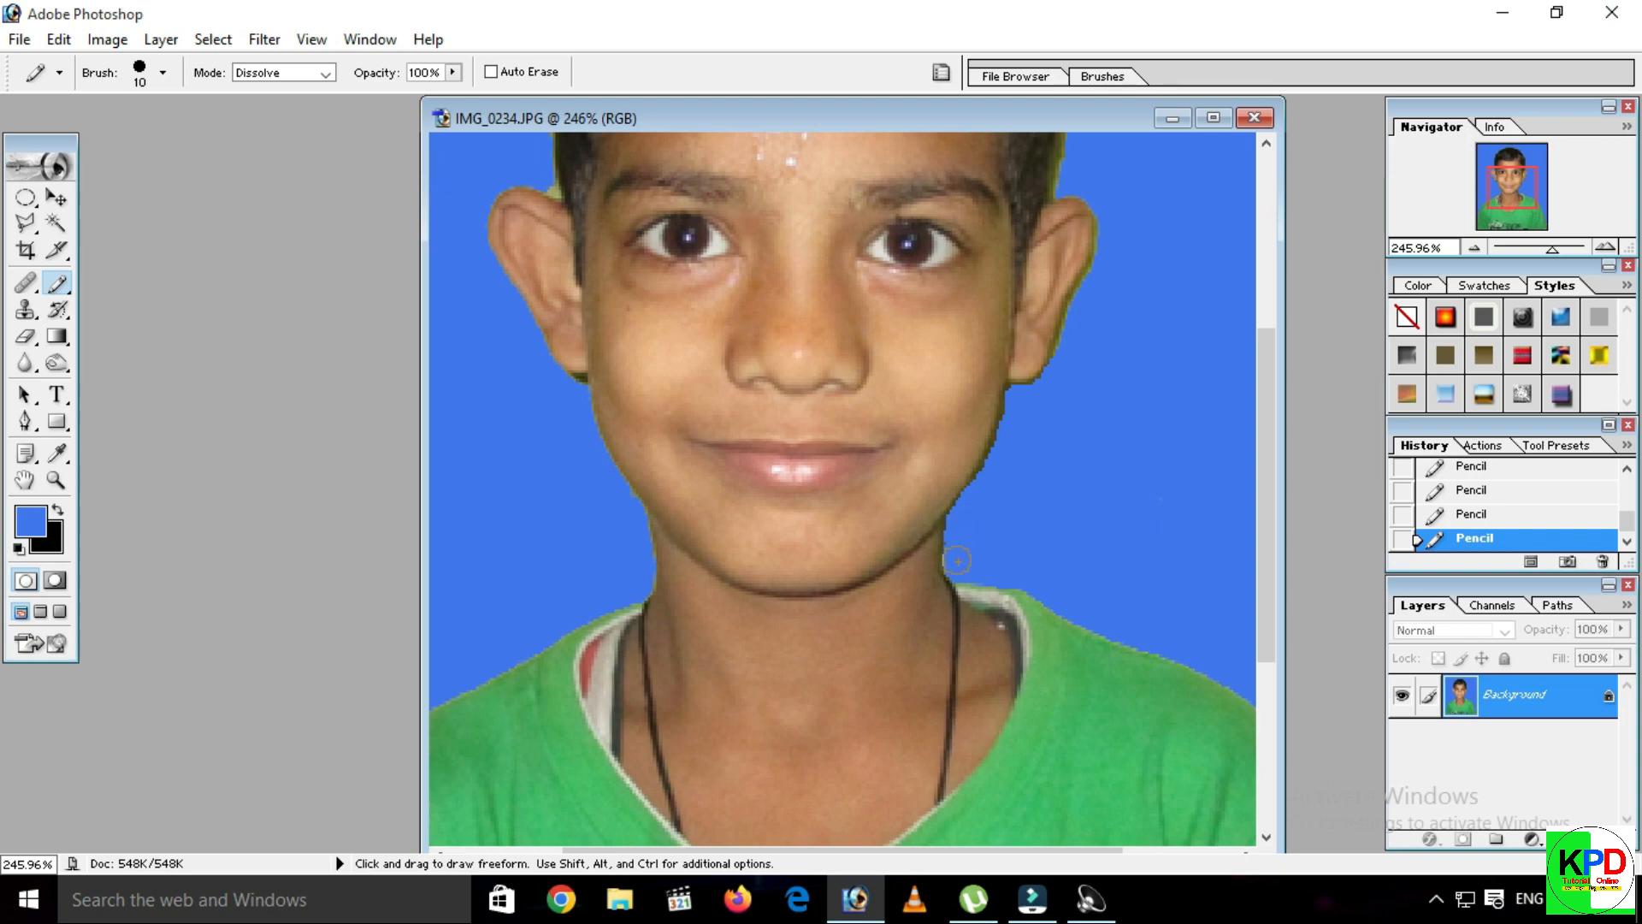
scroll(1232, 261, "up", 3)
scroll(1229, 256, "up", 2)
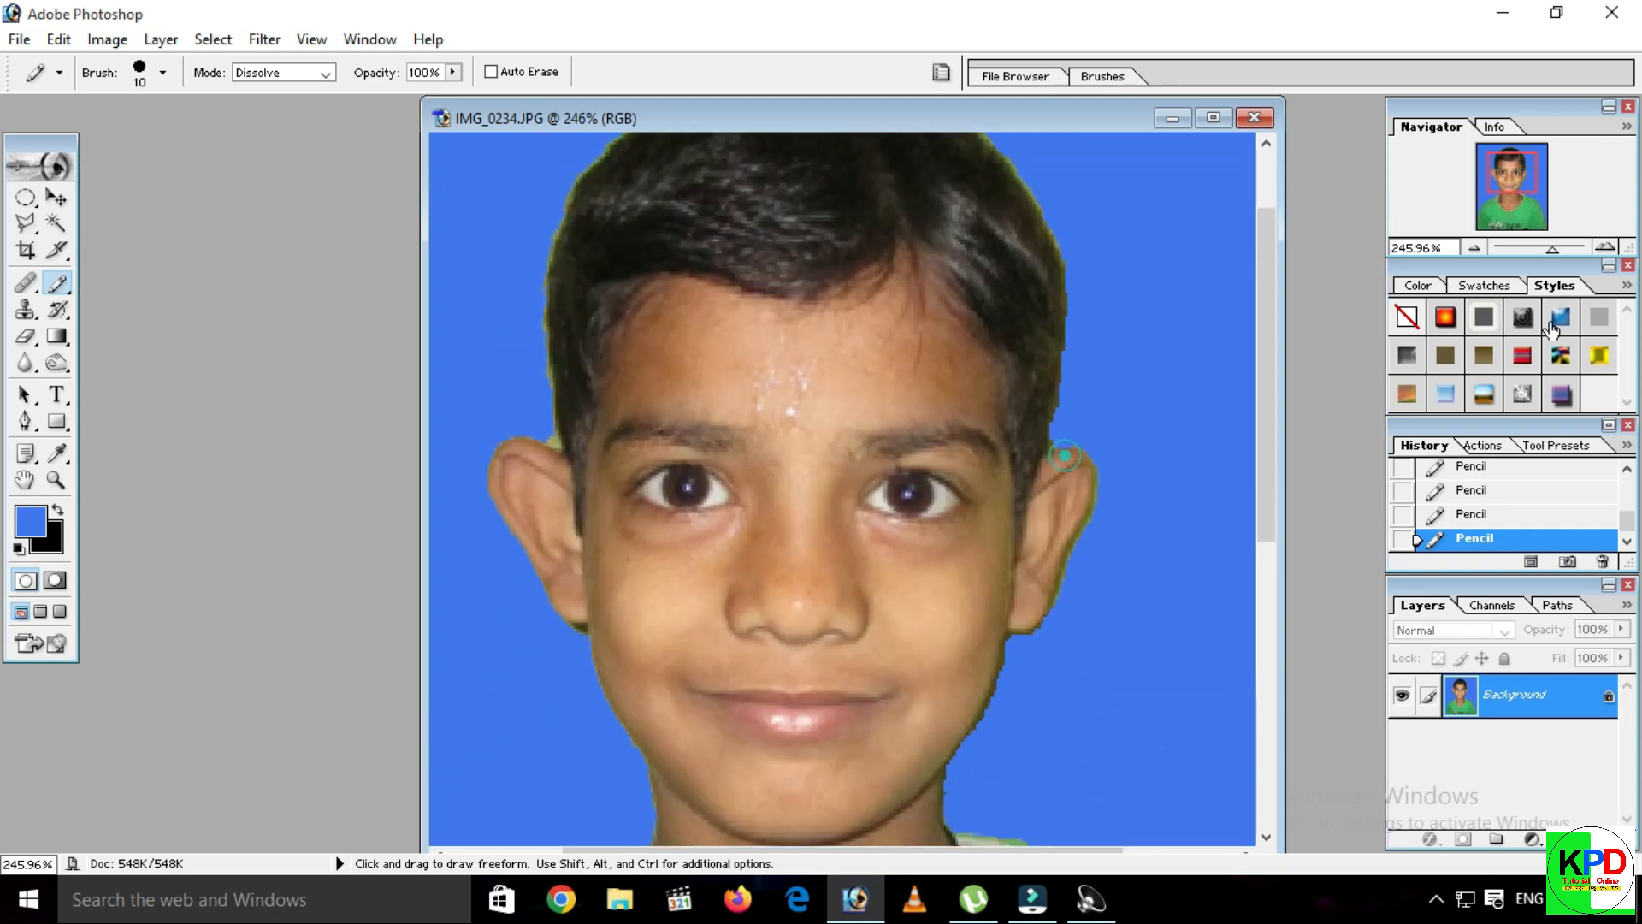
Start a Selective Color adjustment on the photo and set Black to -50% for the Yellows.
left_click_drag(1556, 248, 1500, 248)
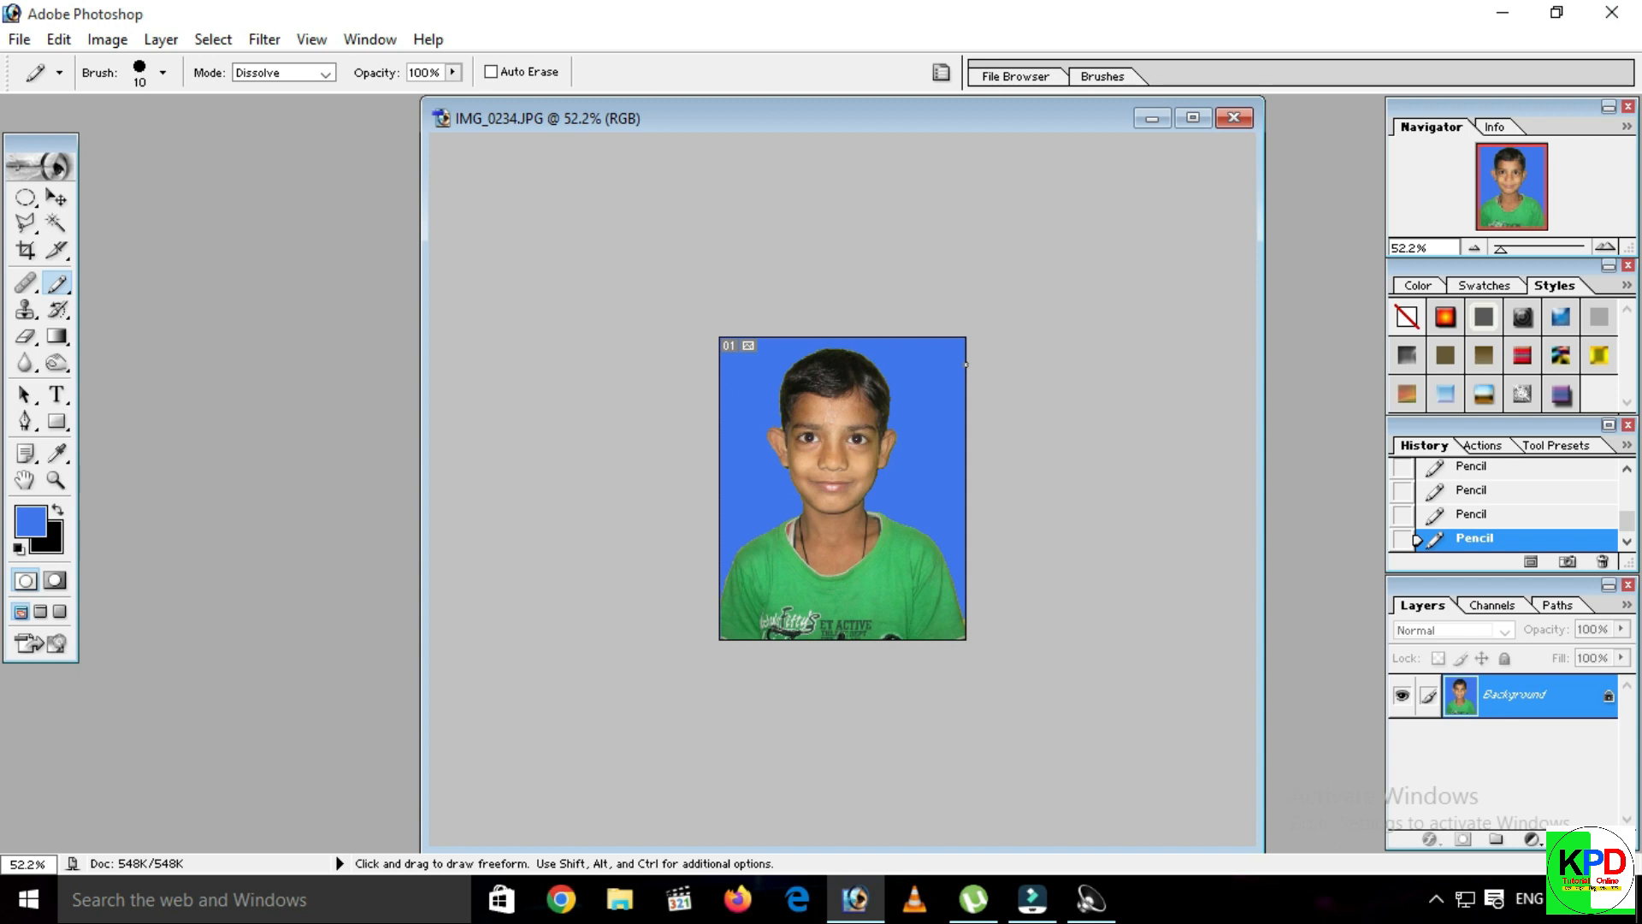
scroll(889, 378, "up", 2)
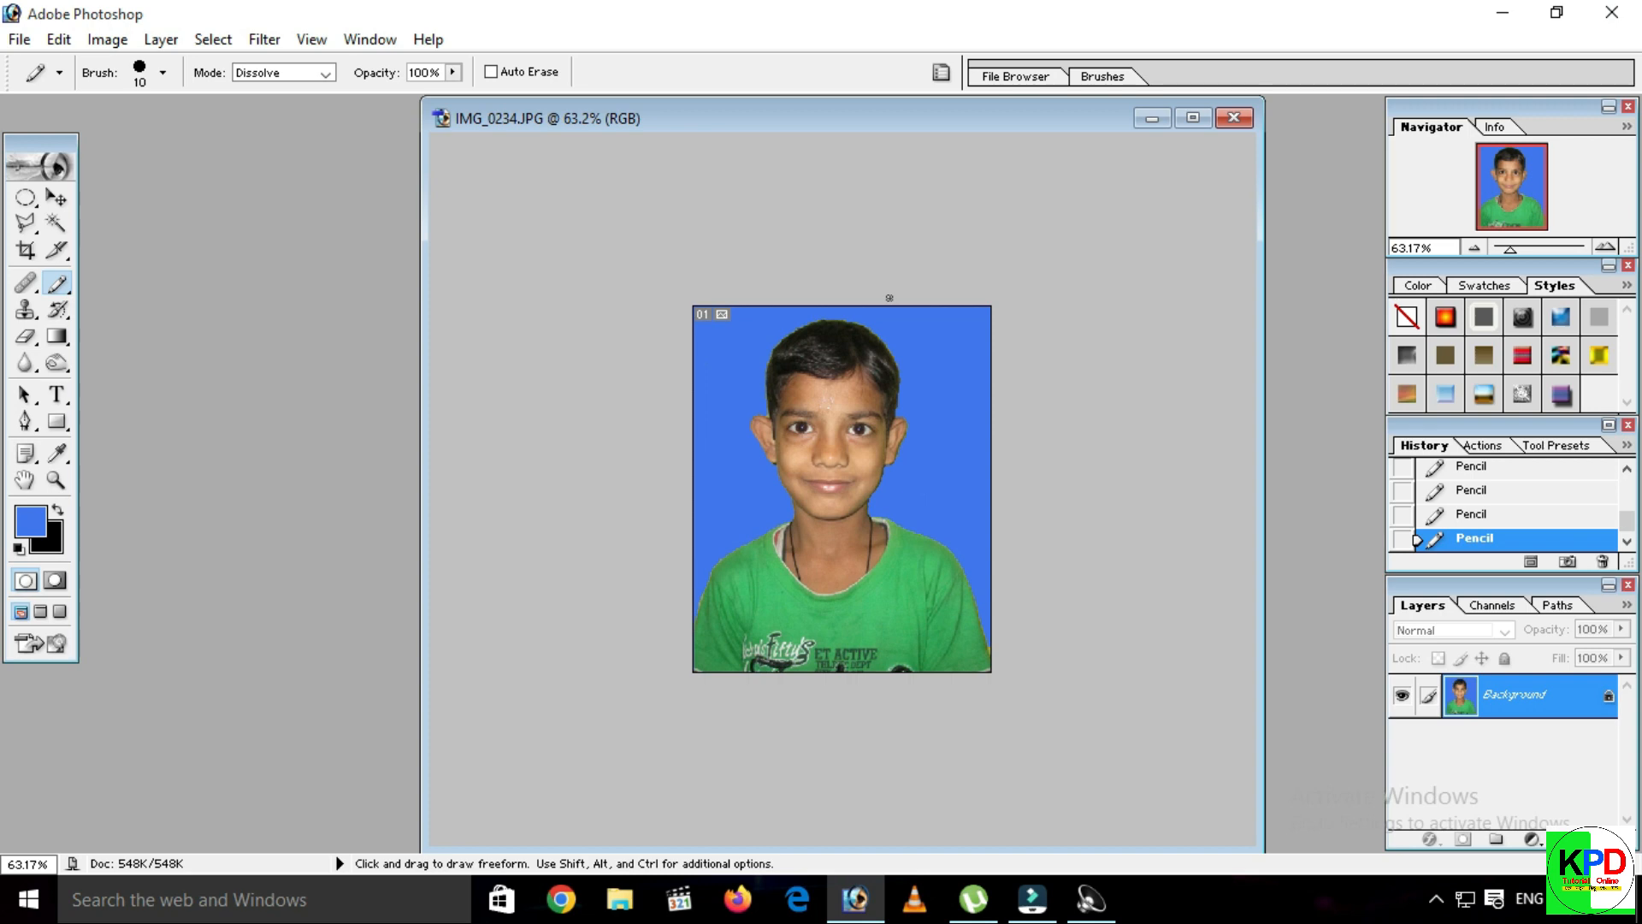
left_click(107, 40)
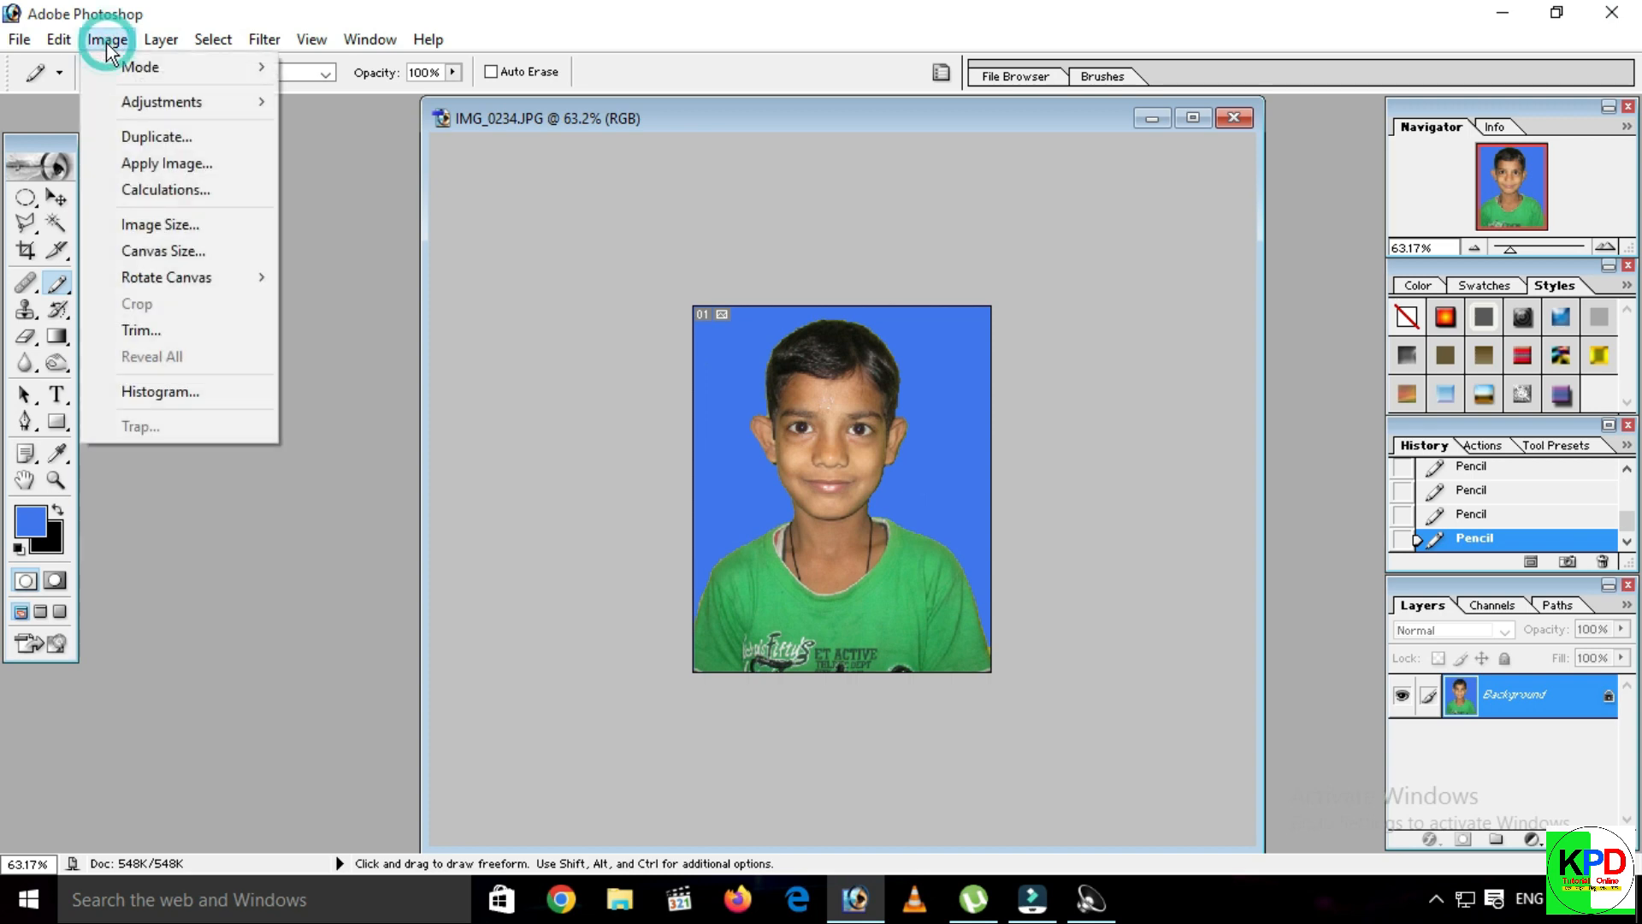
mouse_move(155, 104)
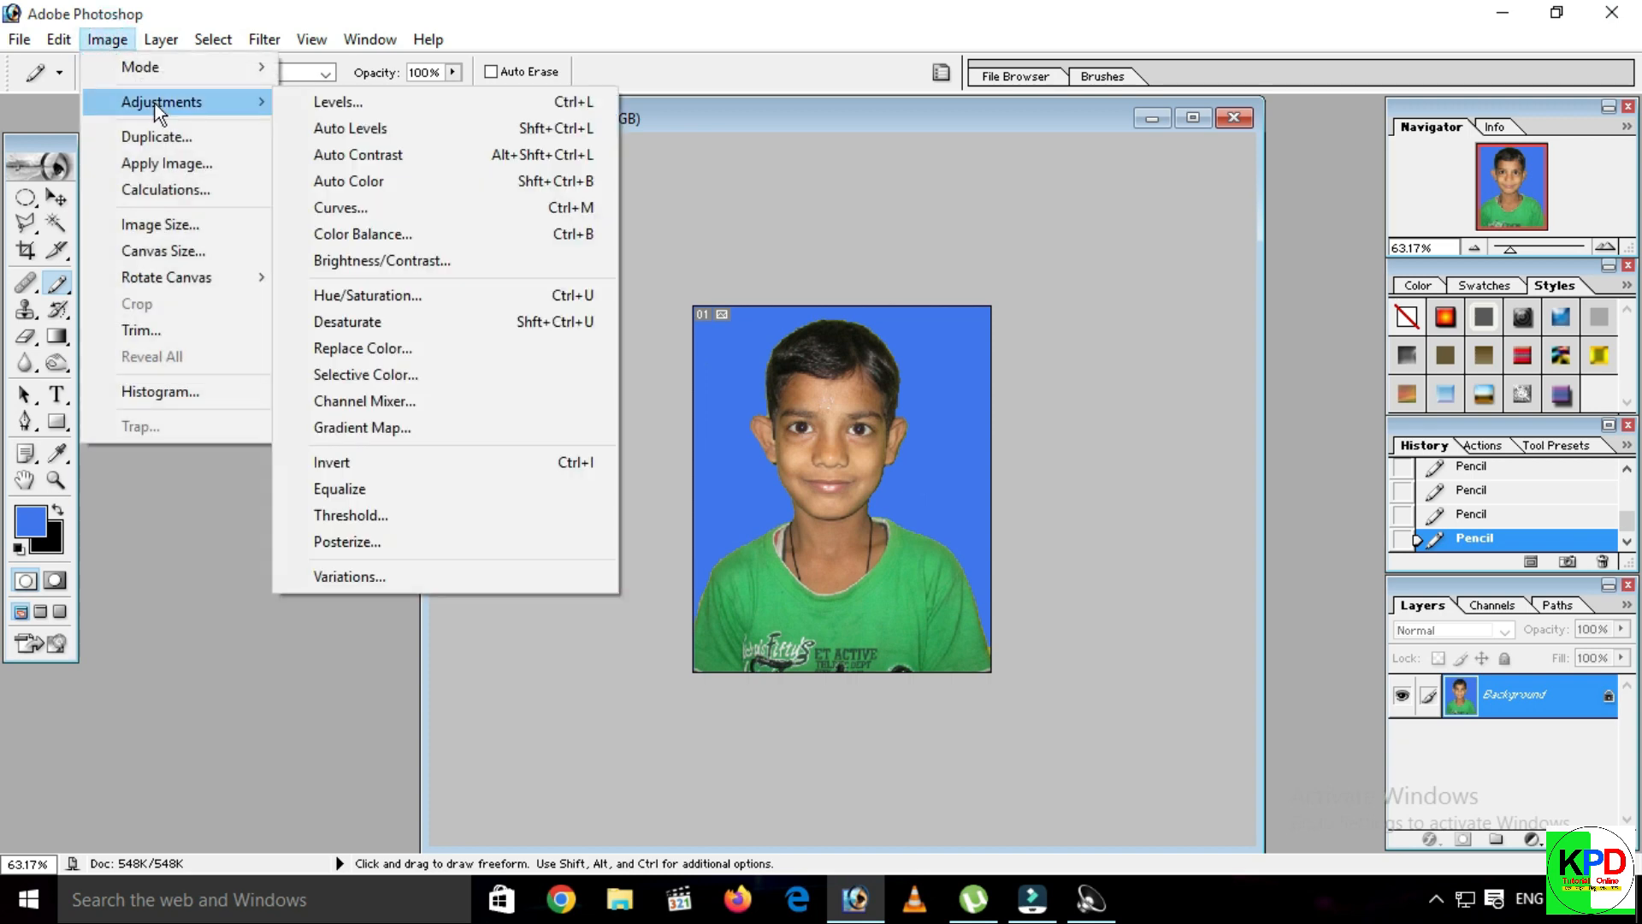
left_click(412, 381)
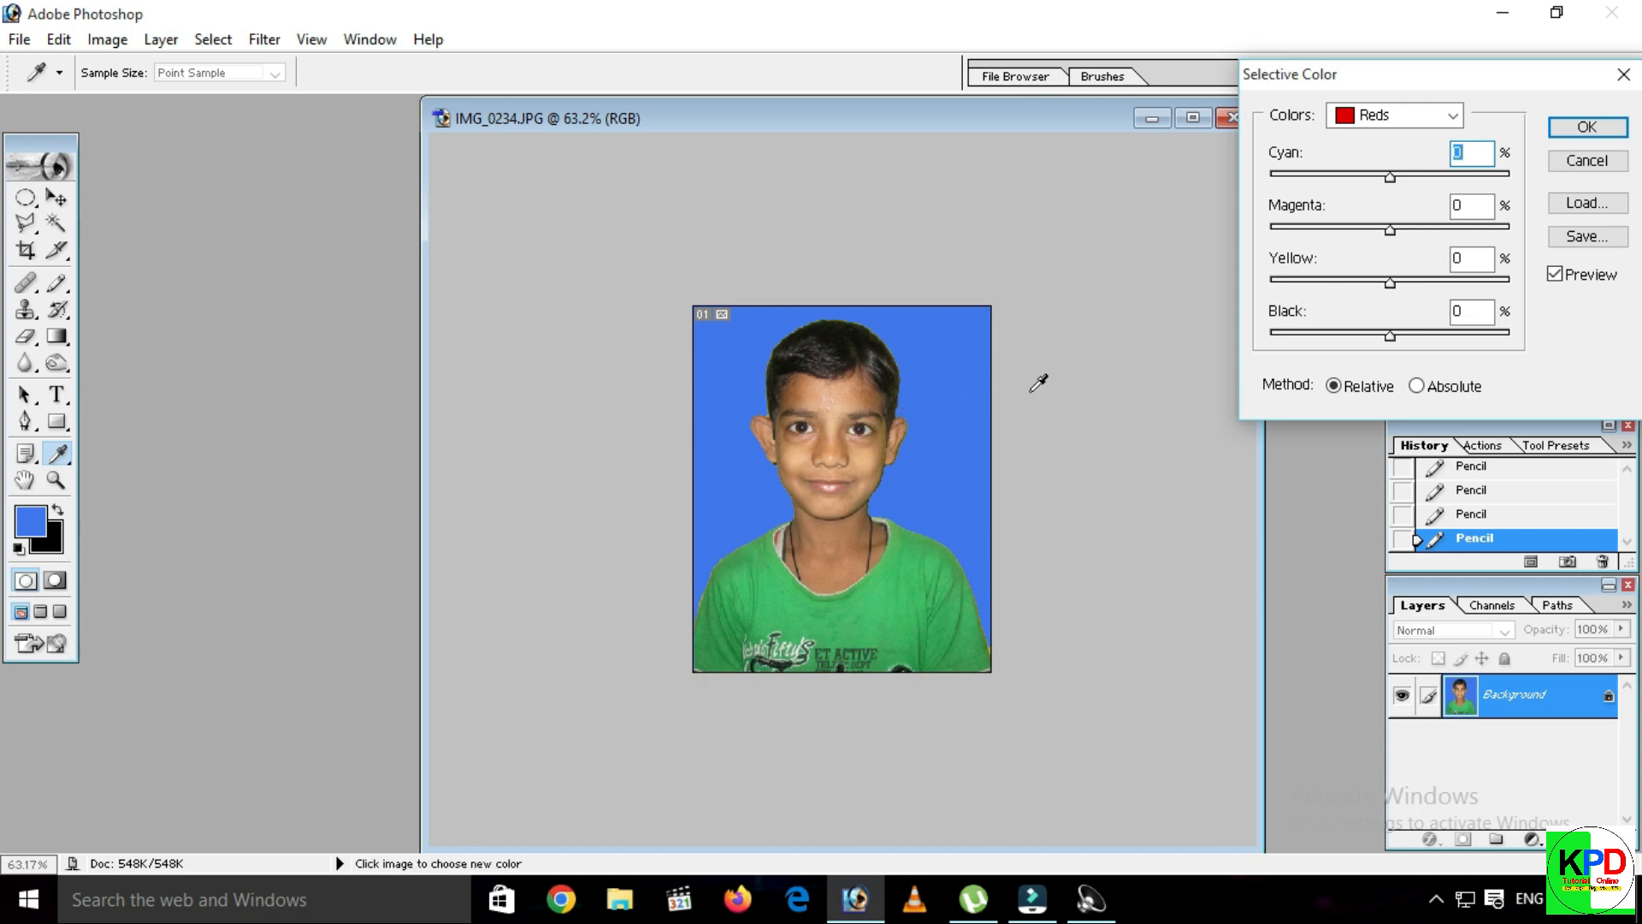
left_click(1453, 114)
left_click(1417, 159)
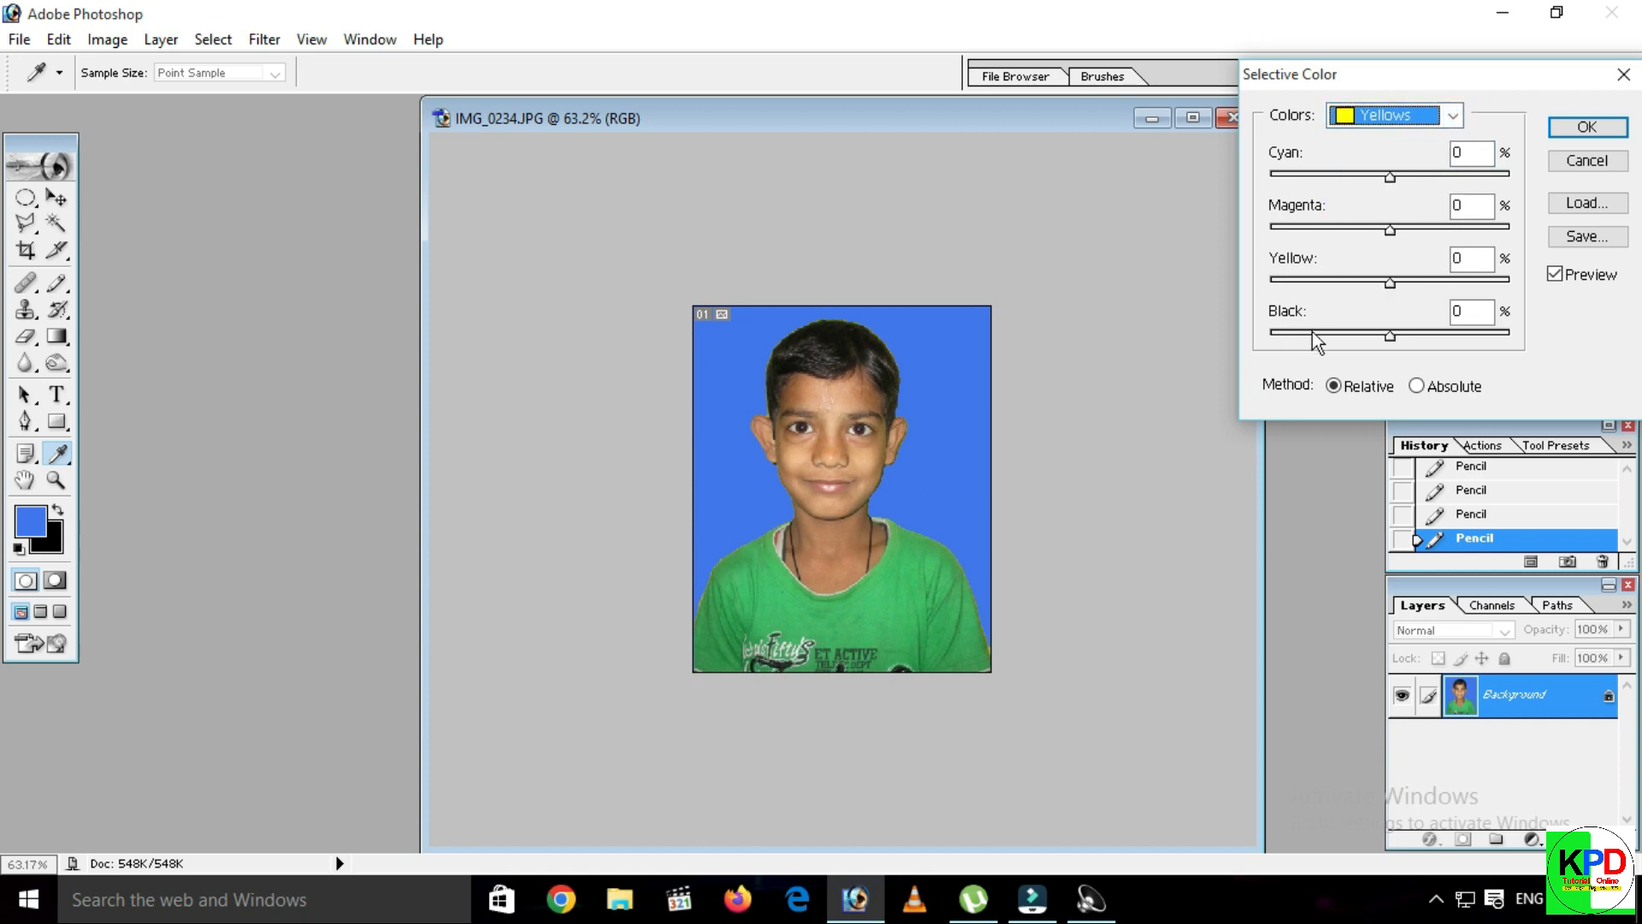
mouse_move(1392, 340)
left_mouse_down()
mouse_move(1384, 365)
mouse_move(1384, 343)
left_mouse_up()
key("Down")
key("Down")
key("Down")
key("Down")
key("Down")
key("Down")
key("Down")
key("Down")
key("Down")
key("Down")
key("Down")
key("Down")
key("Down")
key("Down")
key("Down")
key("Down")
key("Down")
key("Down")
key("Down")
key("Down")
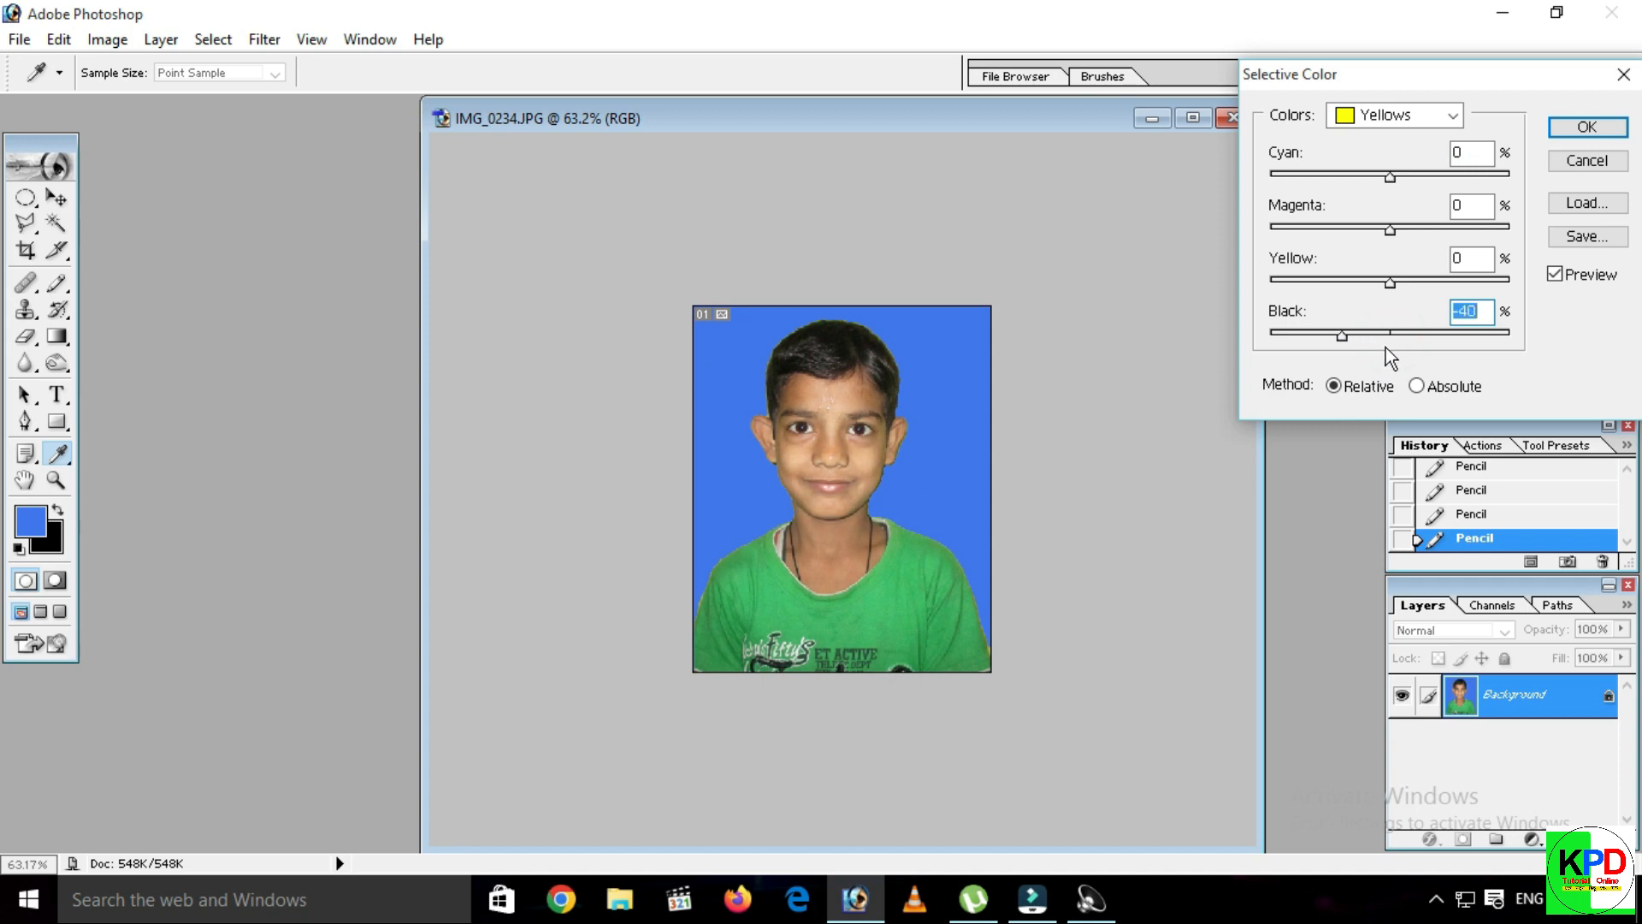
key("Down")
key("Down")
key("Down")
key("Down")
key("Down")
key("Down")
key("Down")
key("Down")
key("Down")
Lower the Black value slightly for the Neutrals and apply the Selective Color adjustment.
left_click(1454, 118)
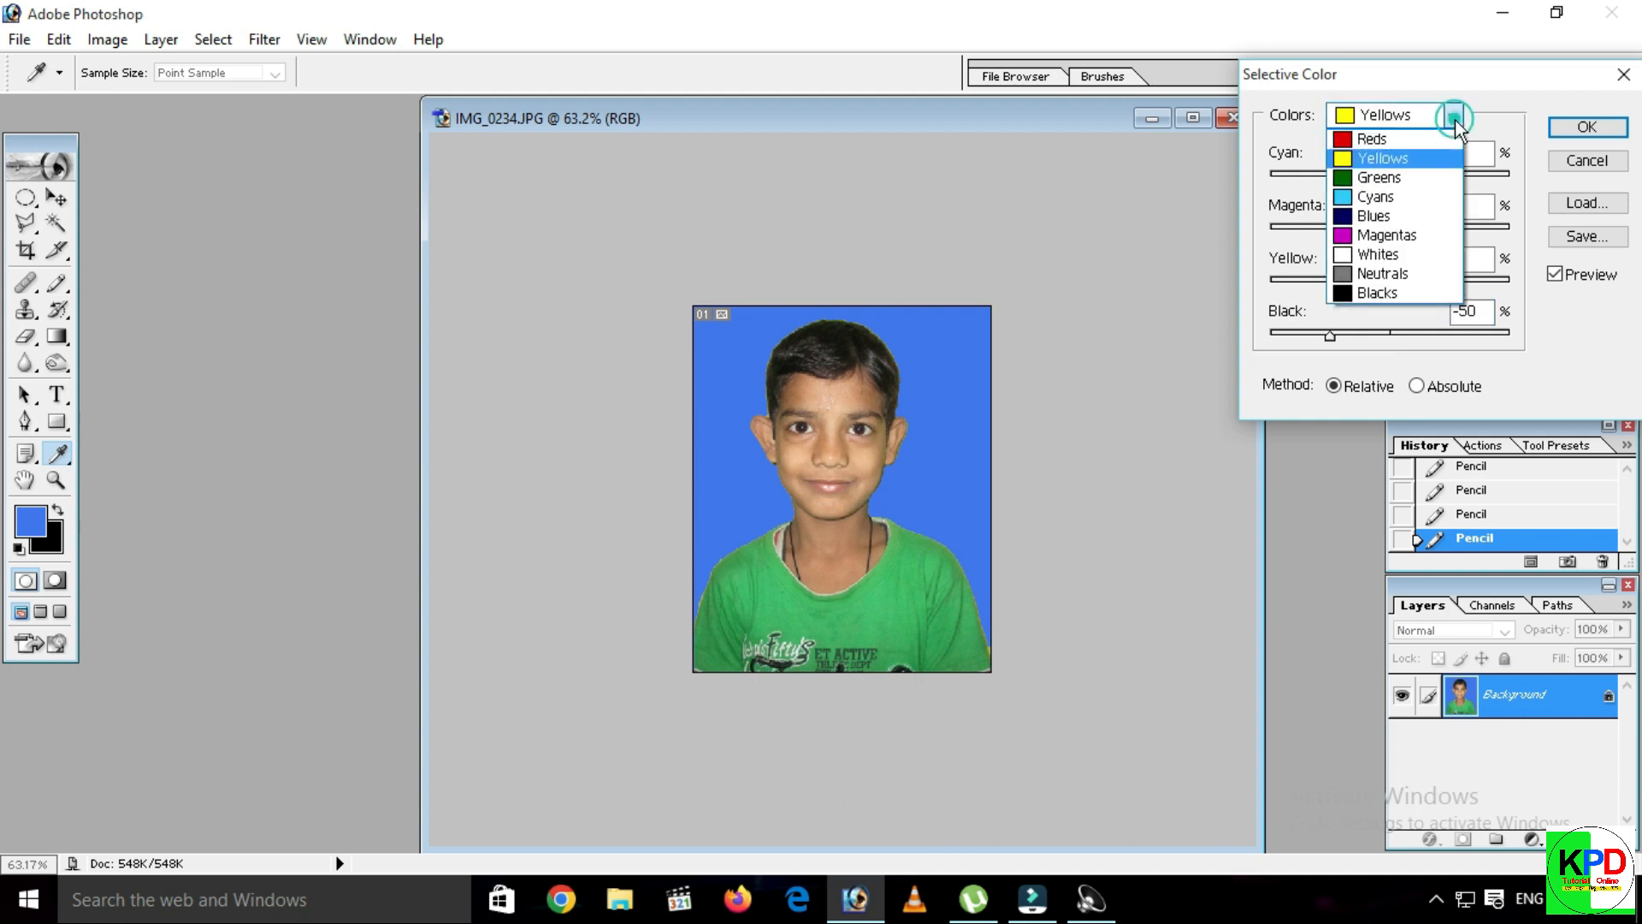
left_click(1389, 272)
left_click_drag(1391, 333, 1389, 332)
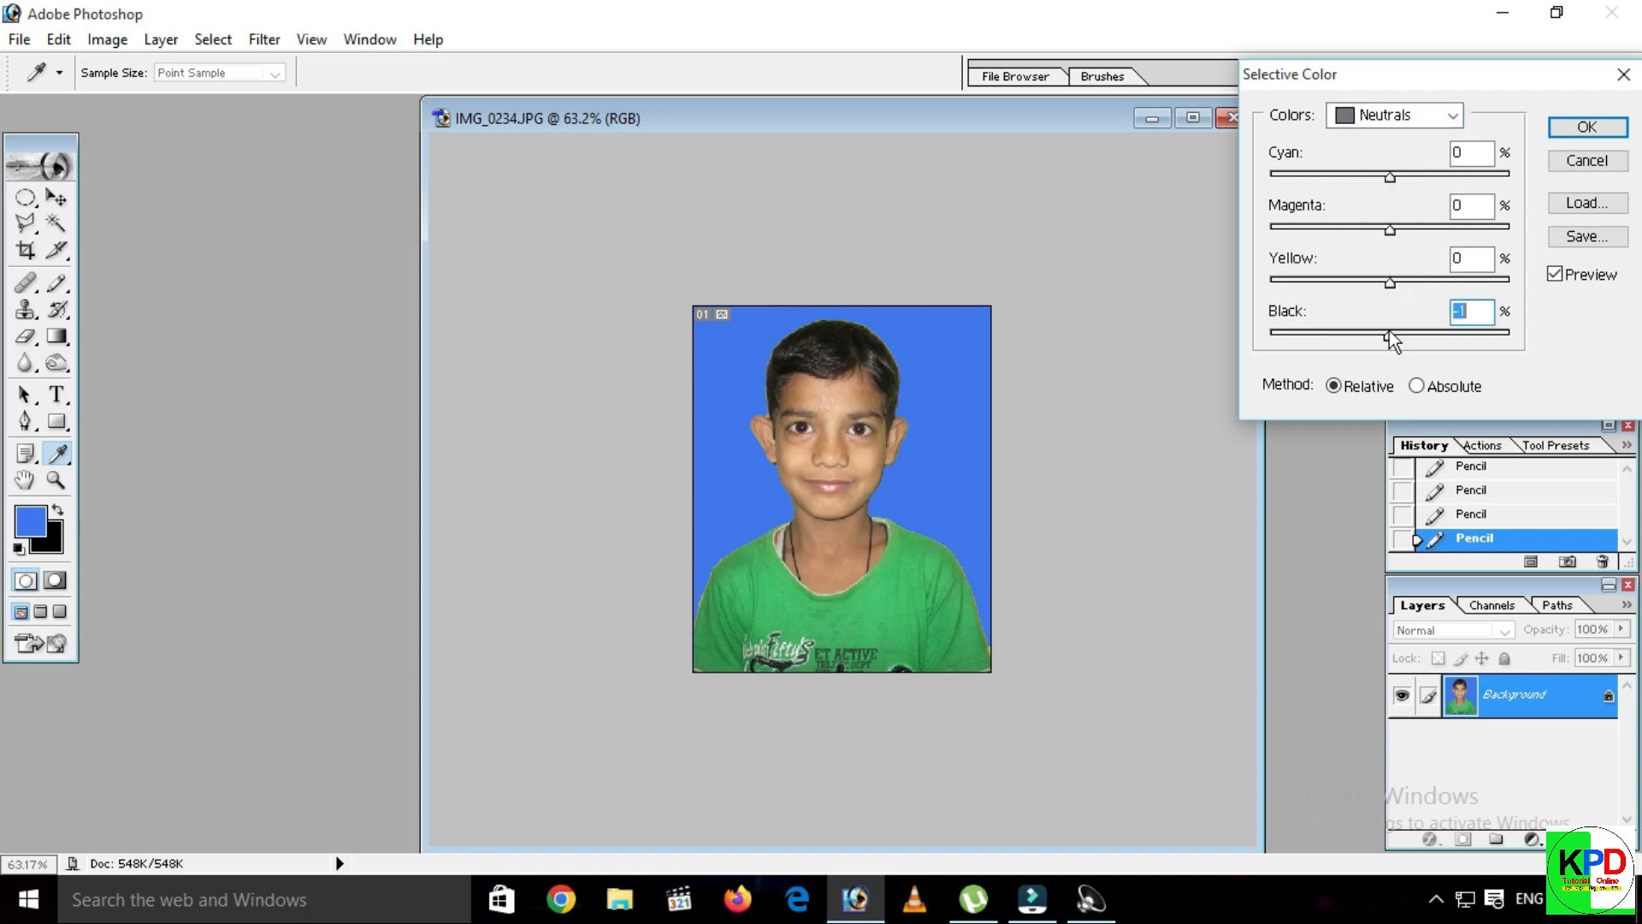
key("Down")
key("Down")
key("Down")
left_click(1588, 126)
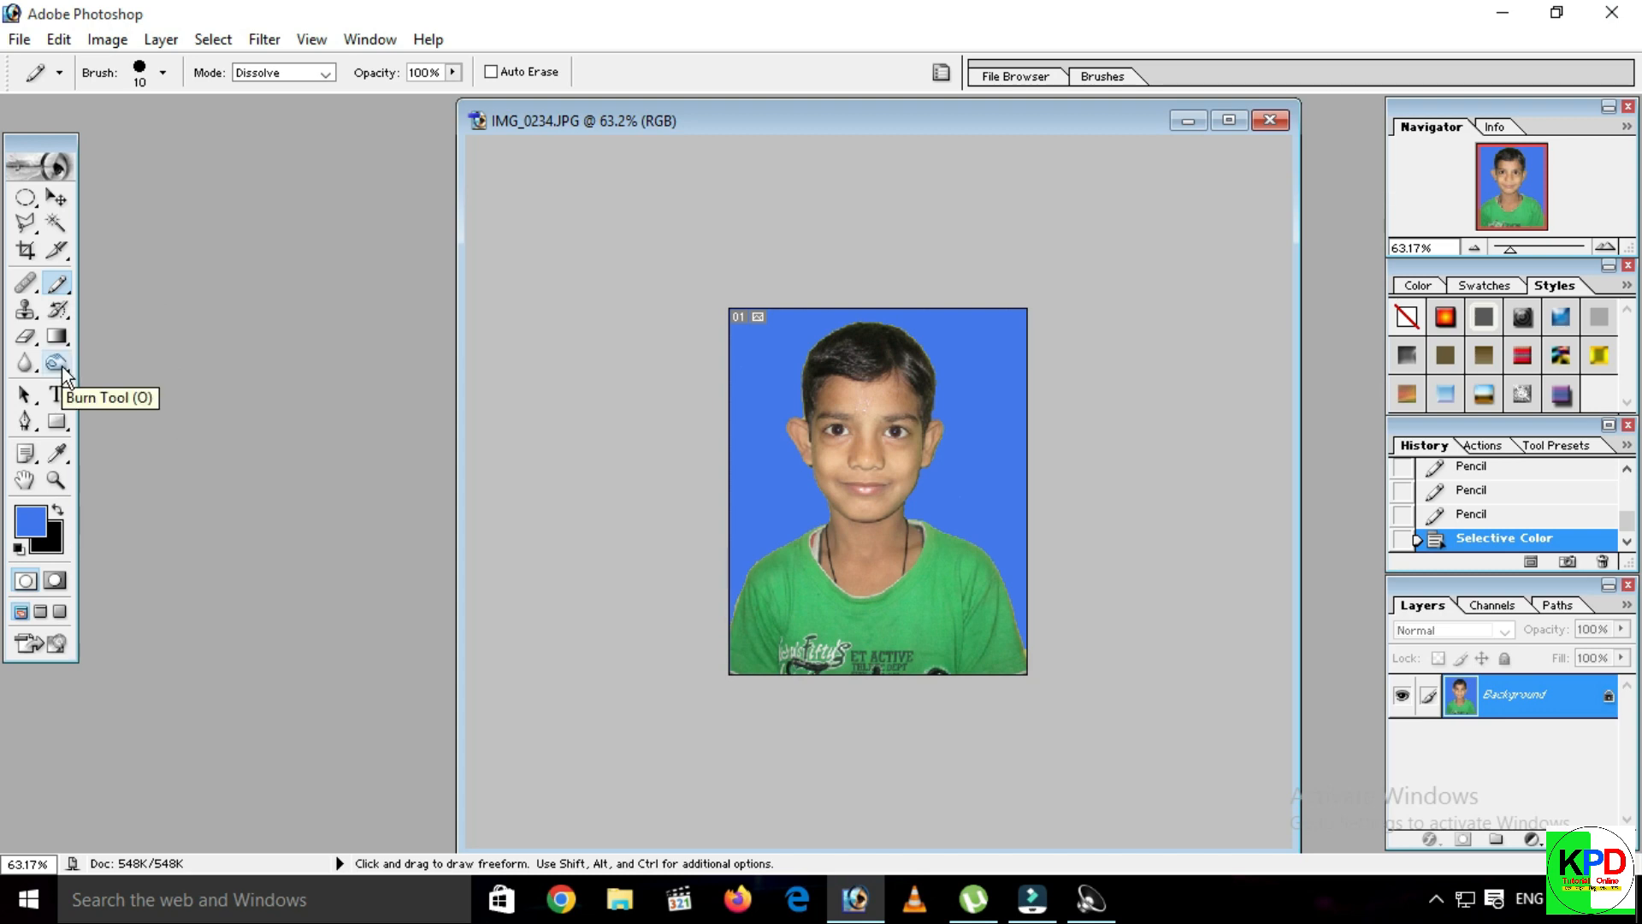
Darken the boy's hair with the Burn tool, using brush size 40, the Midtones range and 50% exposure.
left_click_drag(62, 374, 147, 397)
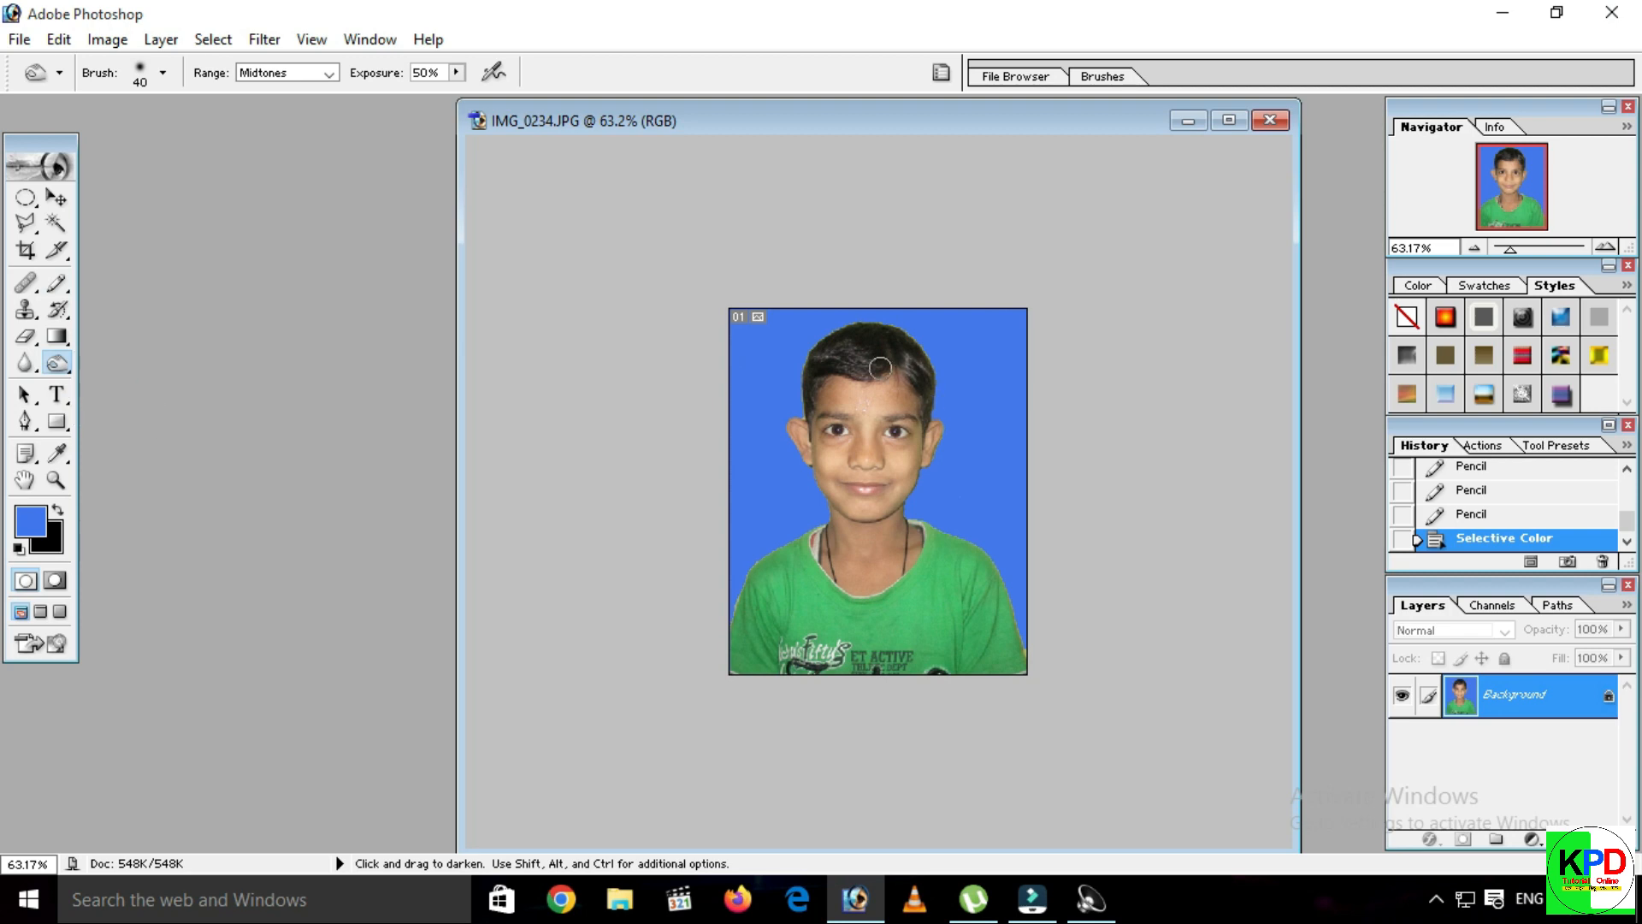
mouse_move(877, 356)
left_mouse_down()
mouse_move(815, 357)
mouse_move(842, 358)
mouse_move(859, 327)
mouse_move(815, 355)
mouse_move(806, 415)
left_mouse_up()
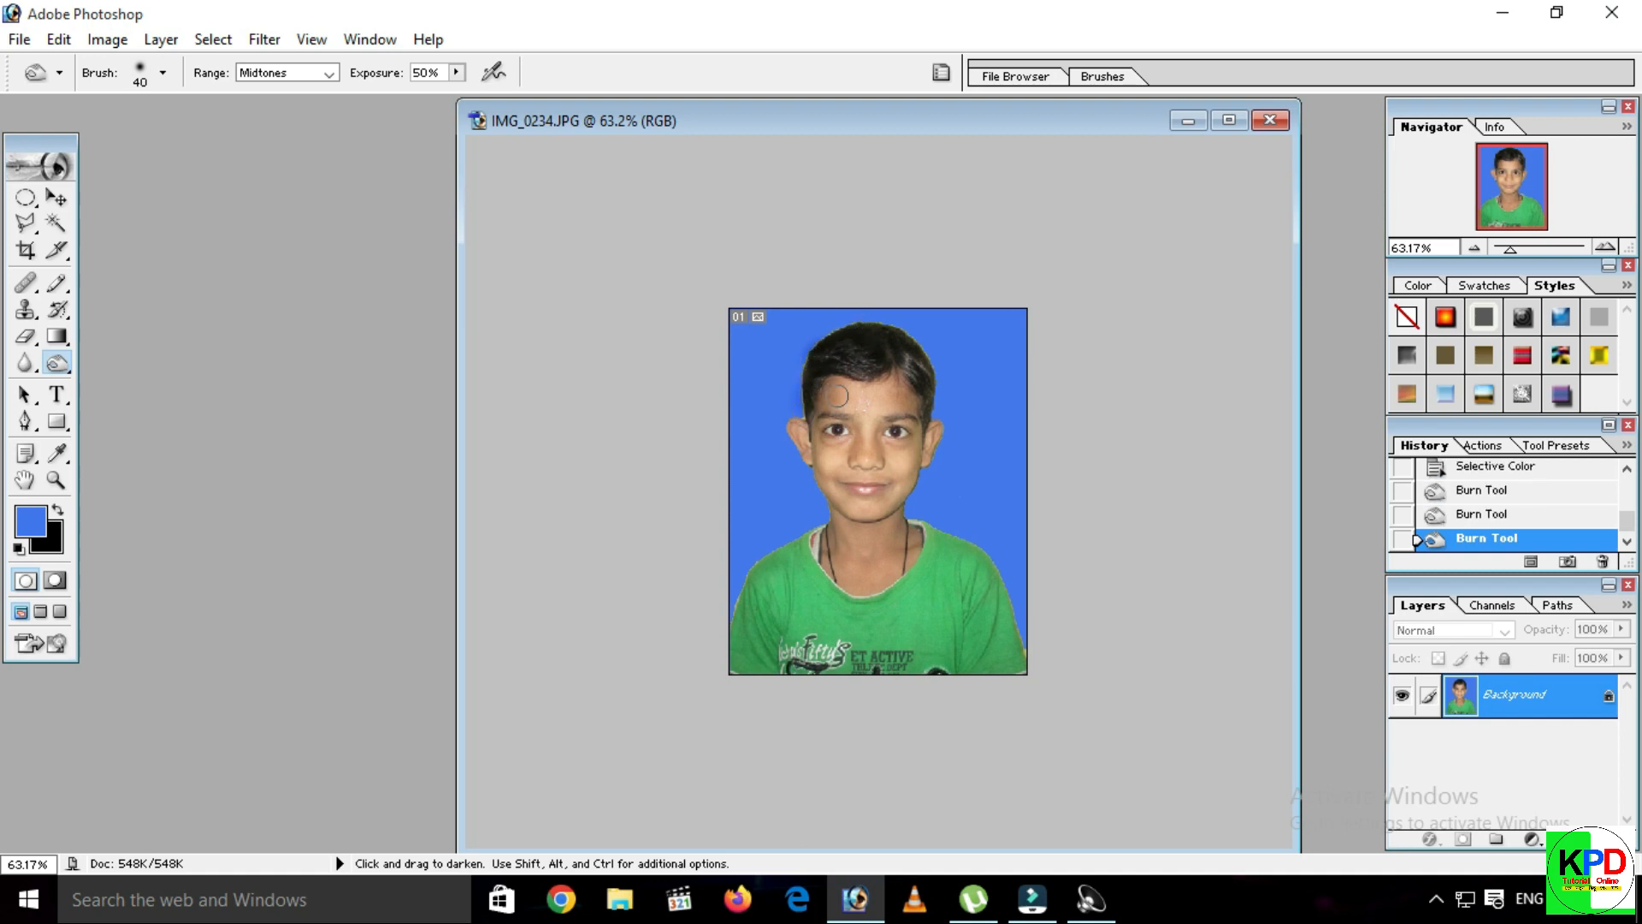
left_click_drag(926, 394, 925, 410)
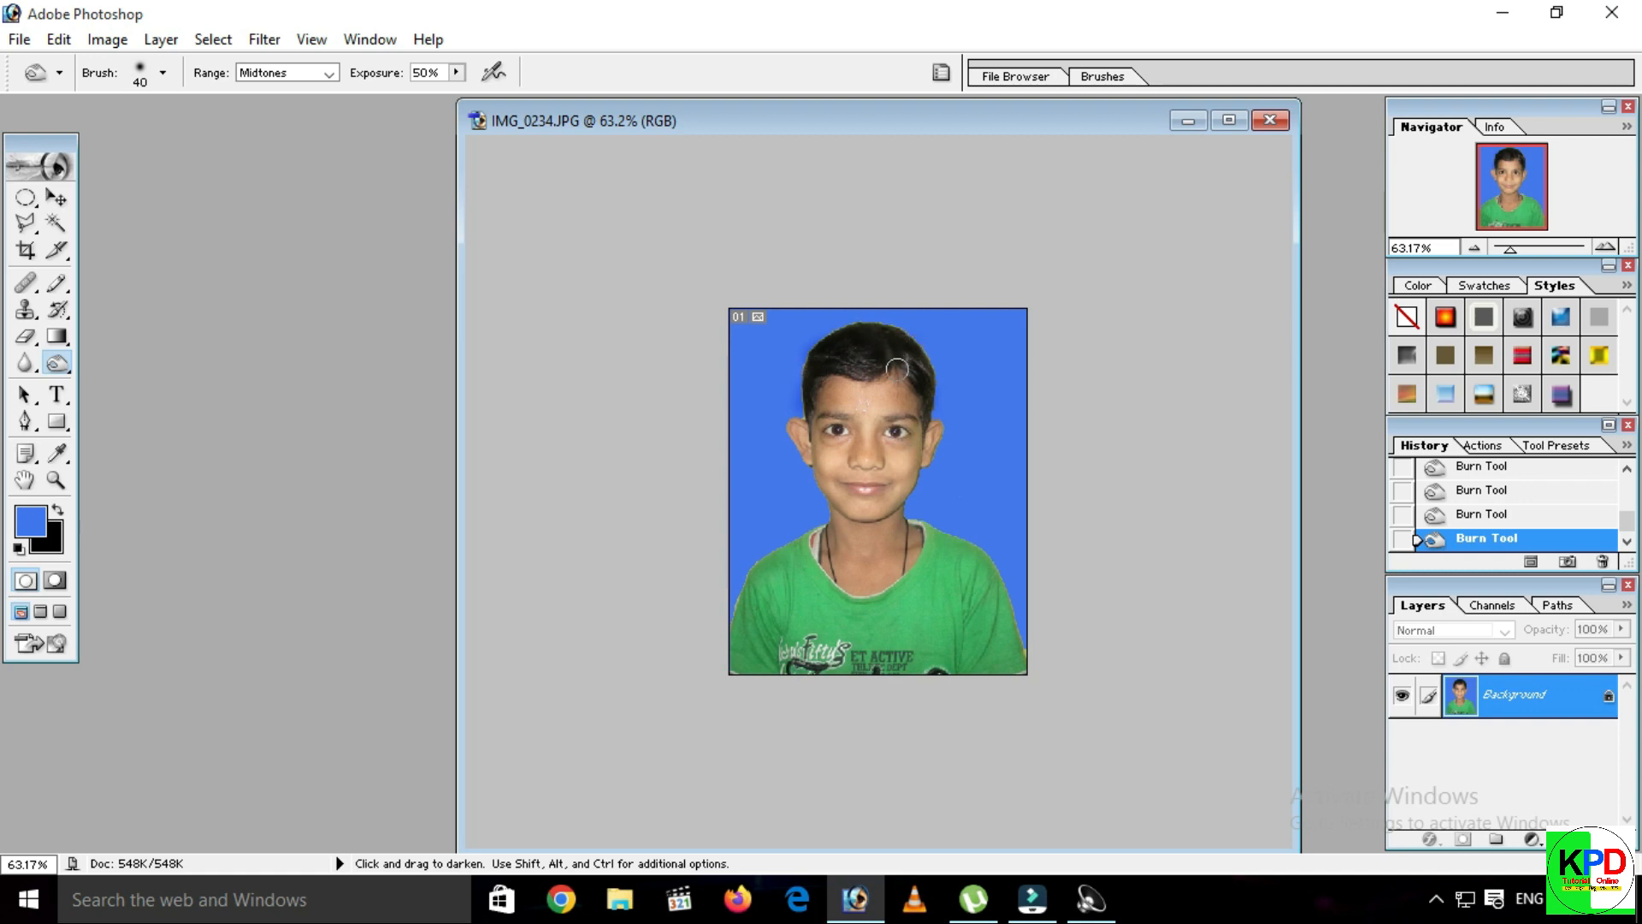
Lighten the boy's face and forehead with the Dodge tool at brush size 70, Midtones range and 100% exposure.
scroll(898, 369, "up", 5)
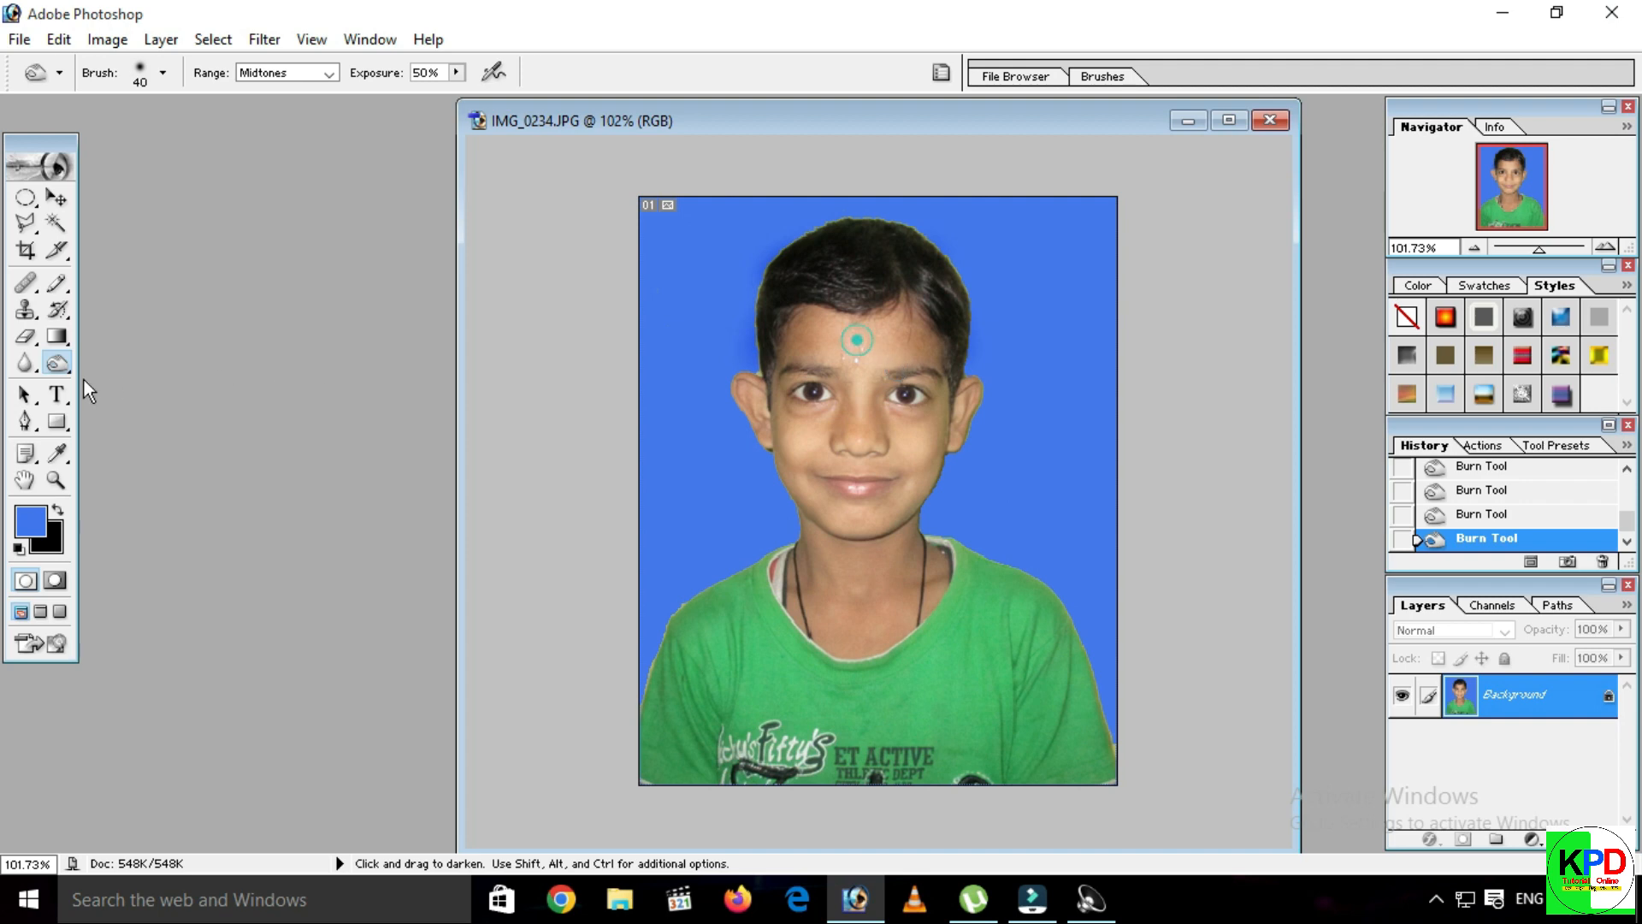
left_click(58, 366)
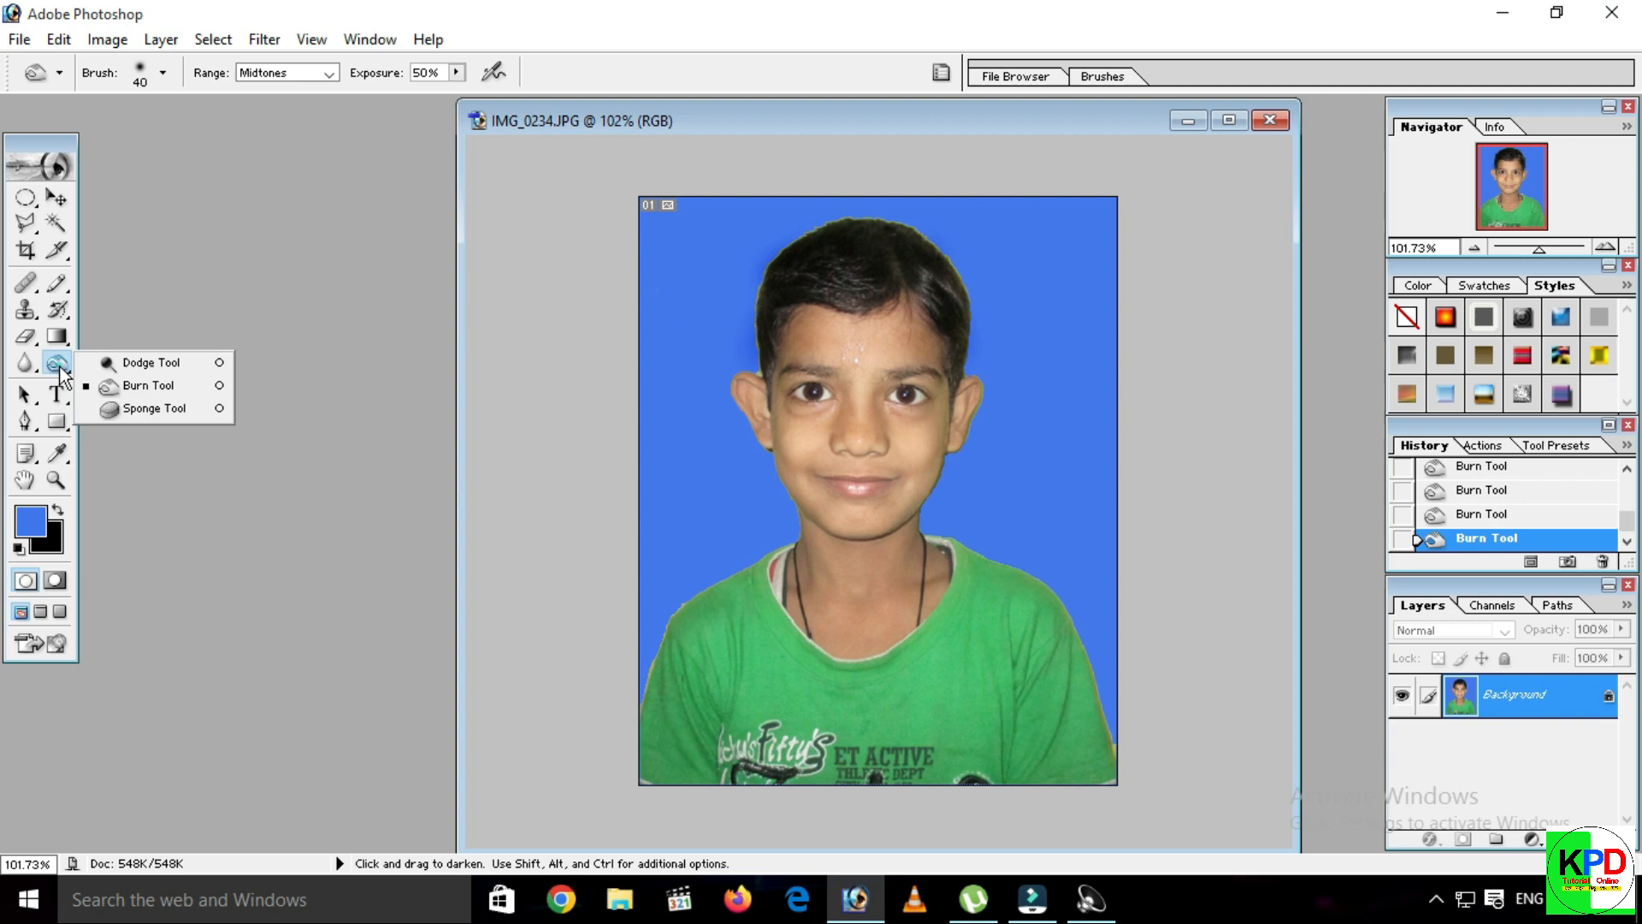
left_click(141, 371)
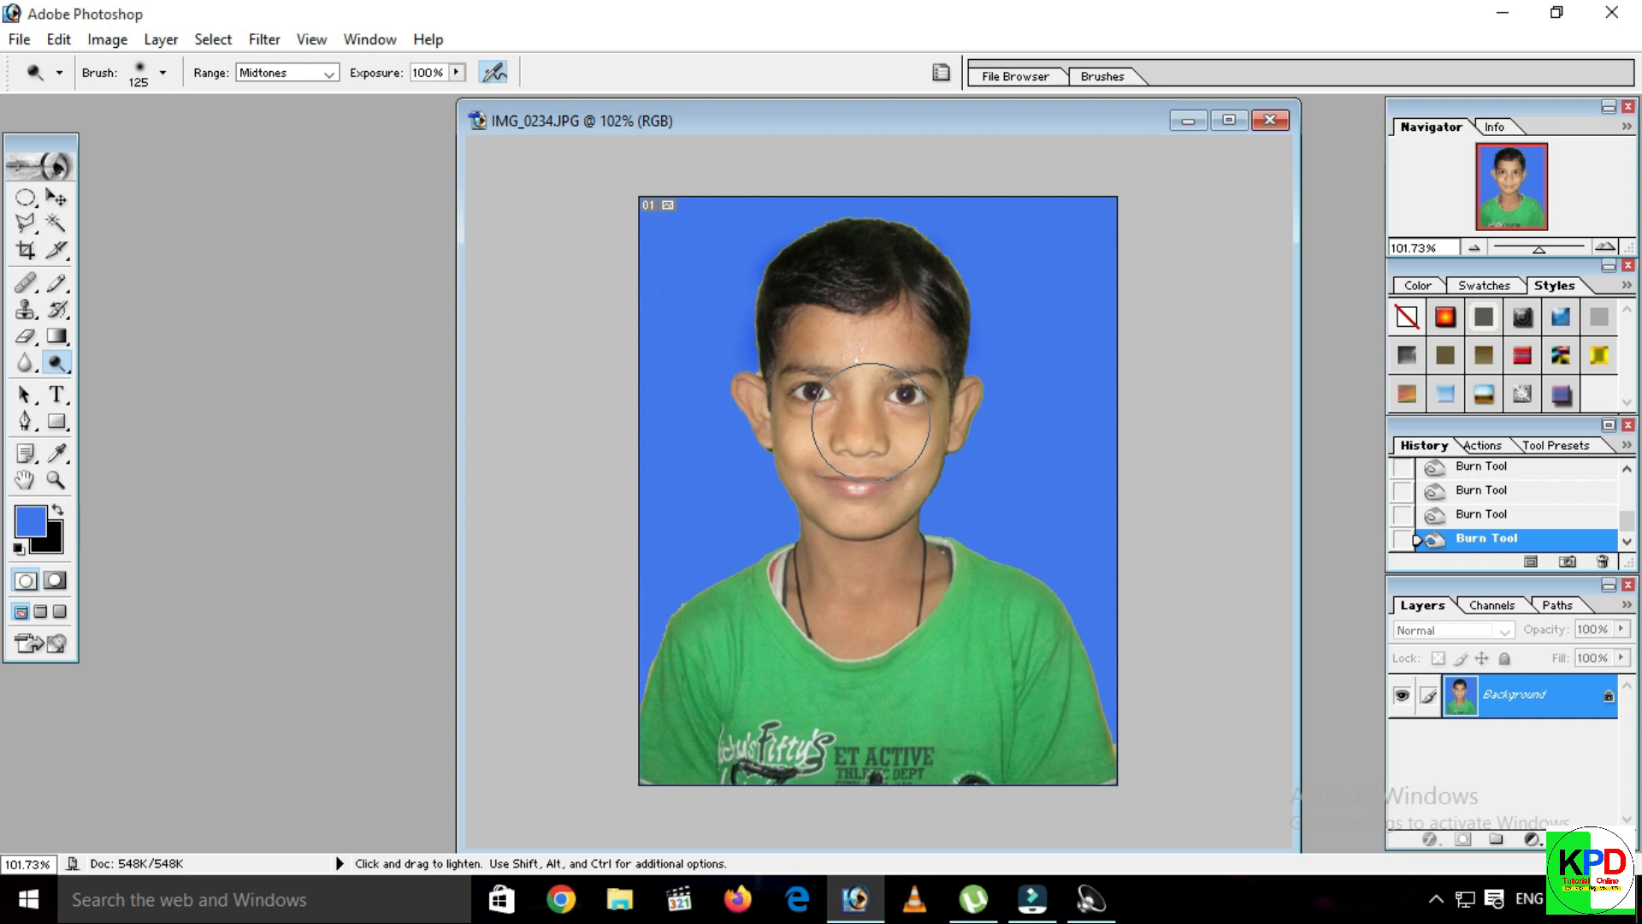
key("bracketleft")
key("bracketleft")
key("bracketleft")
key("bracketleft")
mouse_move(870, 422)
left_mouse_down()
mouse_move(804, 316)
mouse_move(799, 334)
left_mouse_up()
left_click_drag(977, 359, 915, 342)
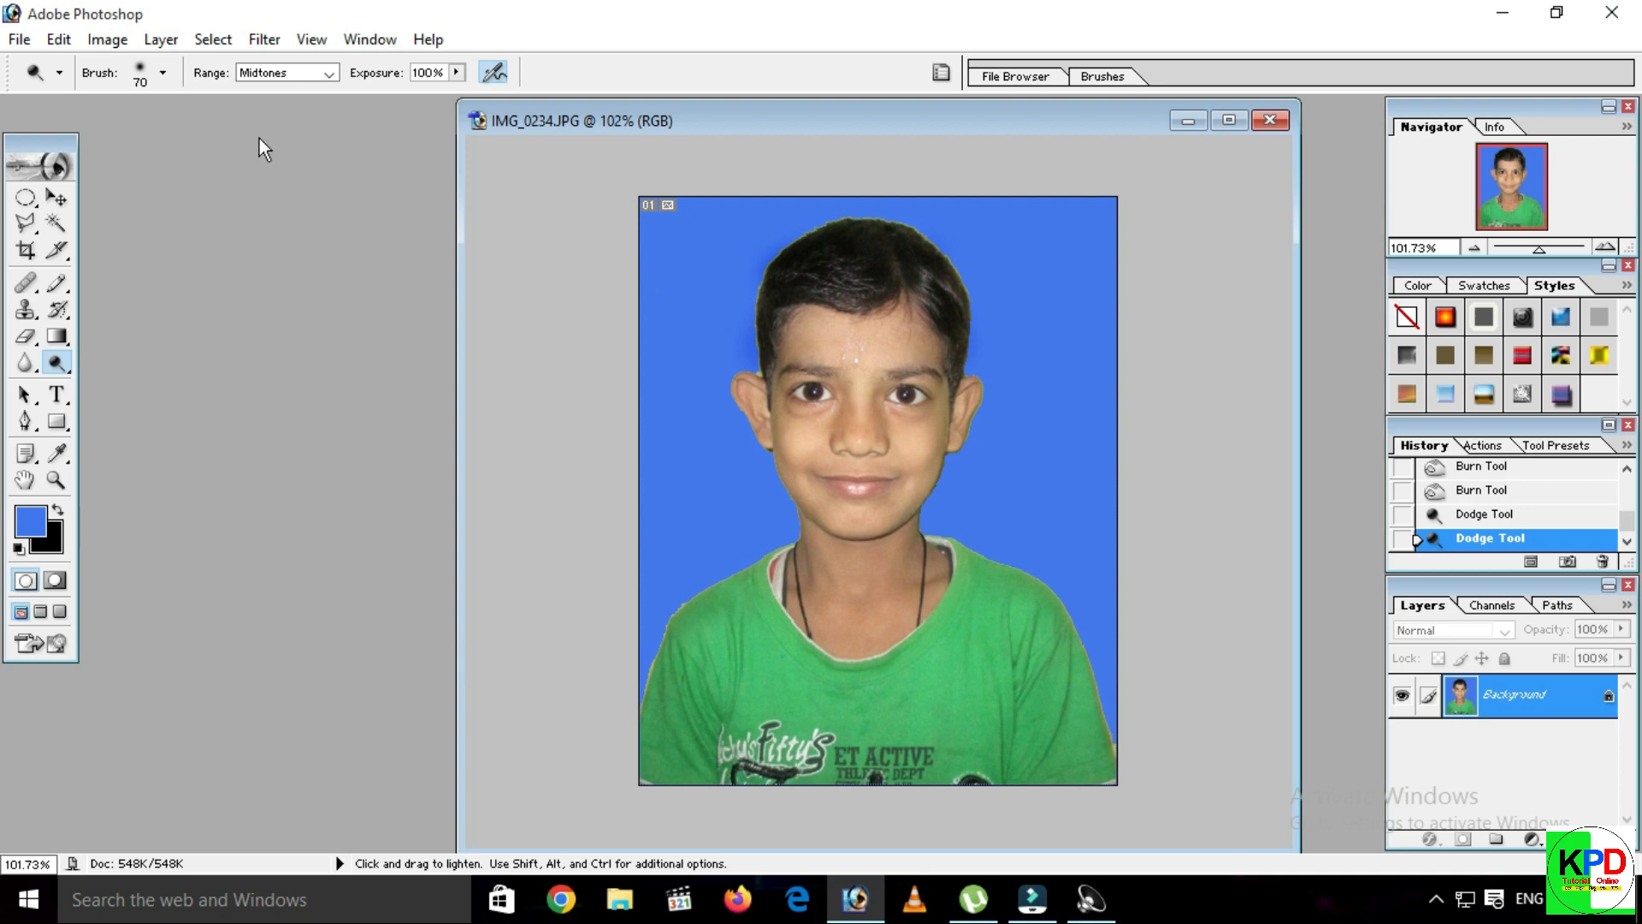
Apply a Brightness/Contrast adjustment to the portrait with Brightness +9 and Contrast +5.
left_click(100, 42)
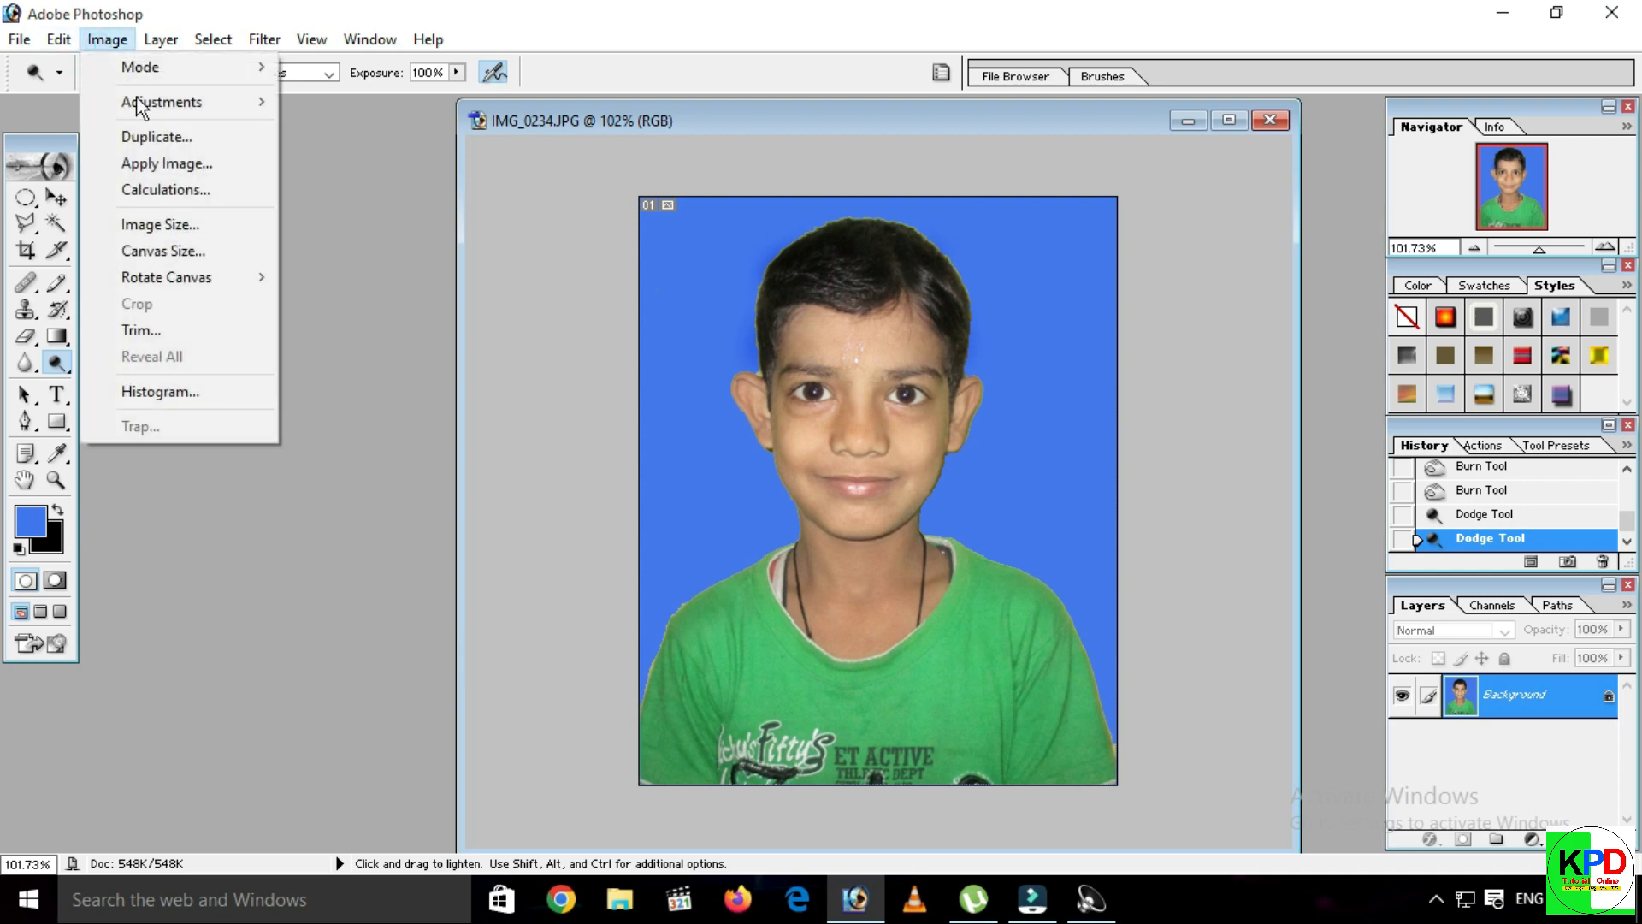
mouse_move(203, 108)
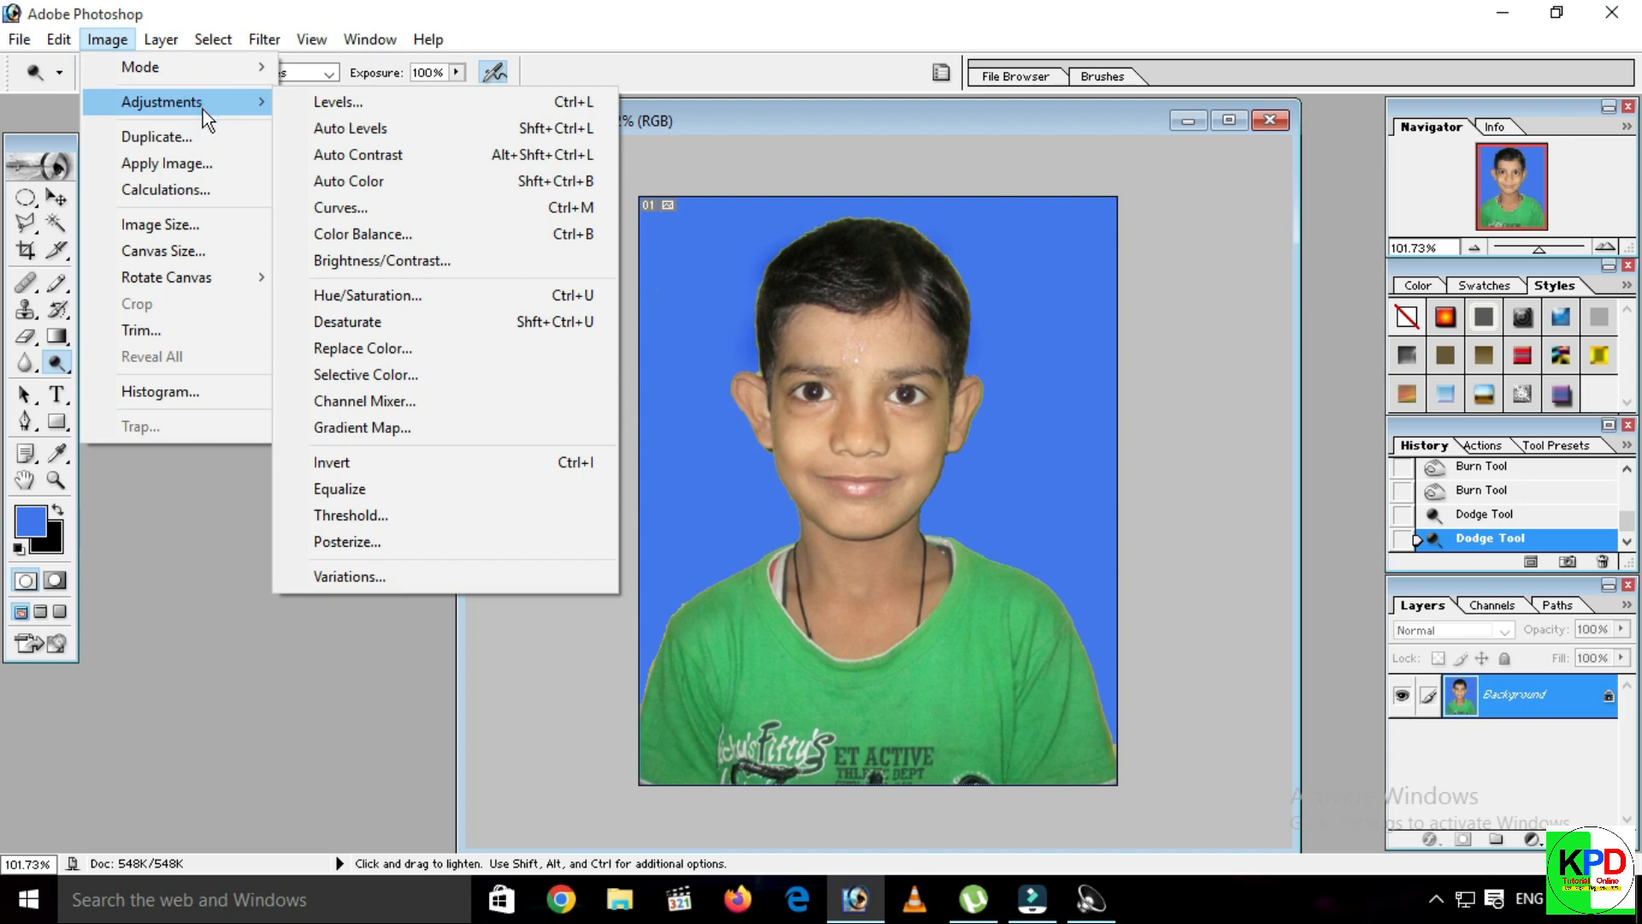
left_click(385, 265)
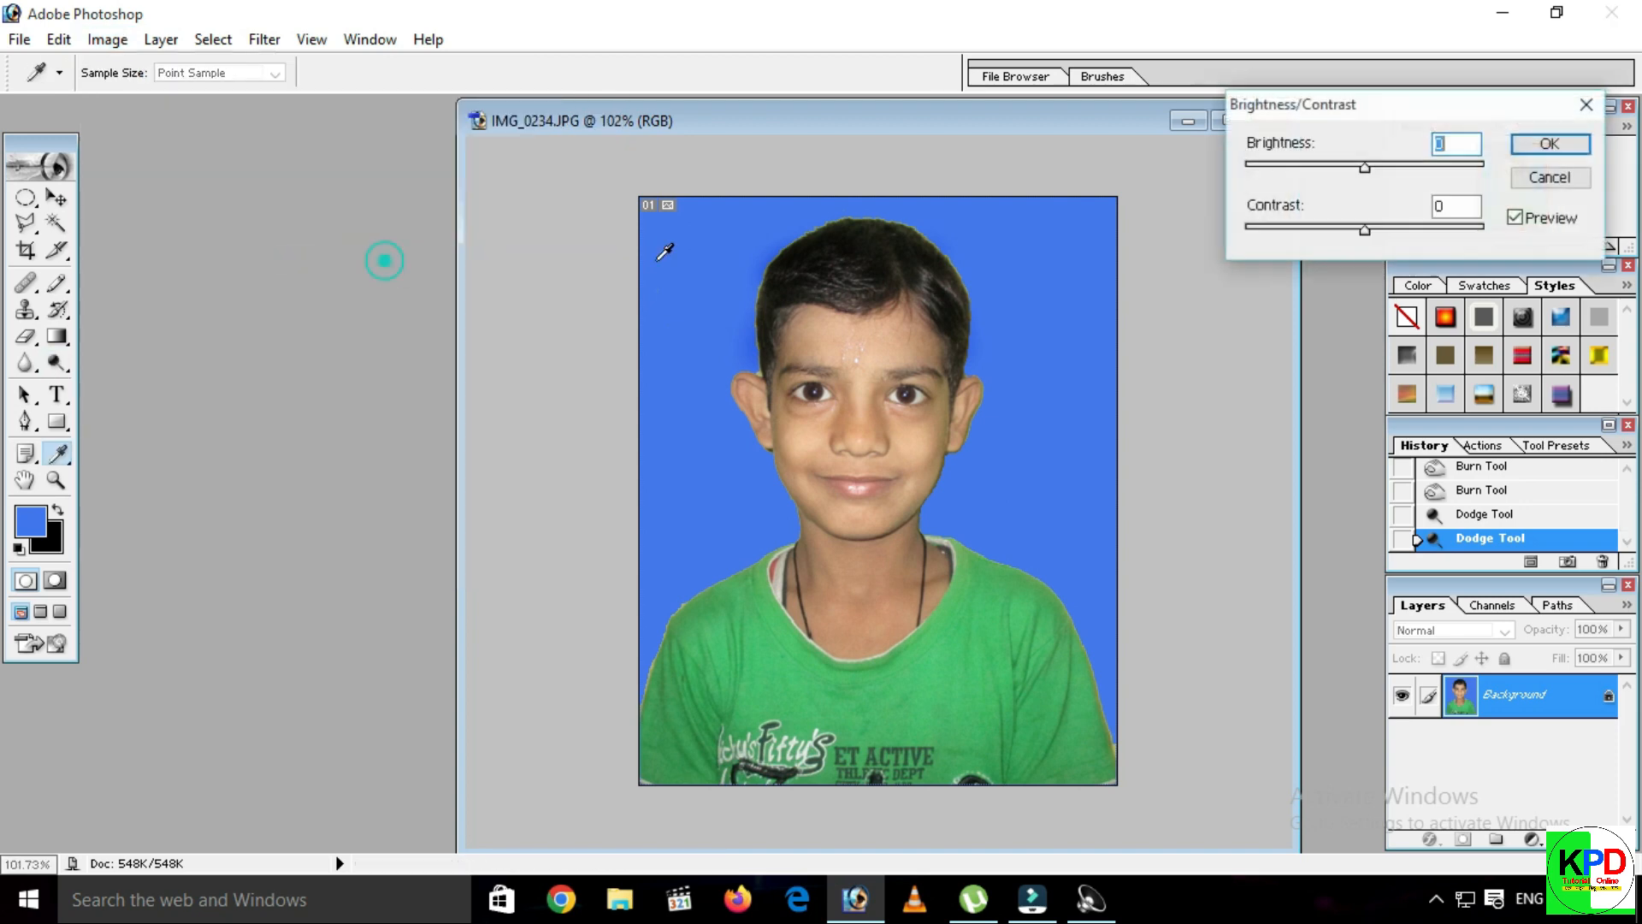
left_click(1372, 230)
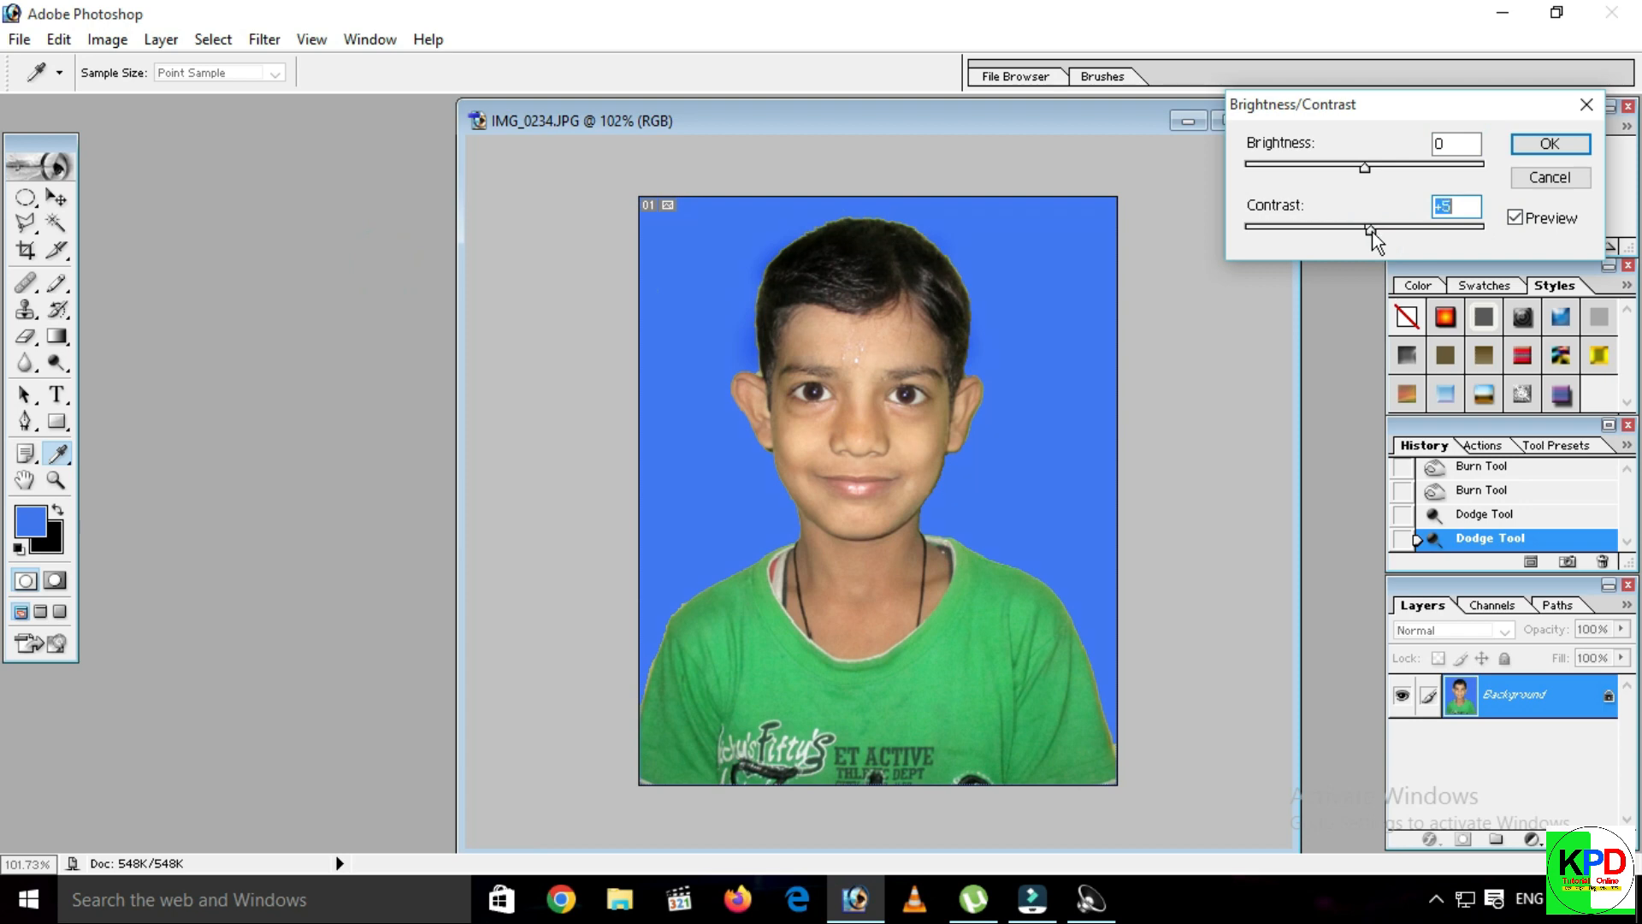
left_click(1379, 165)
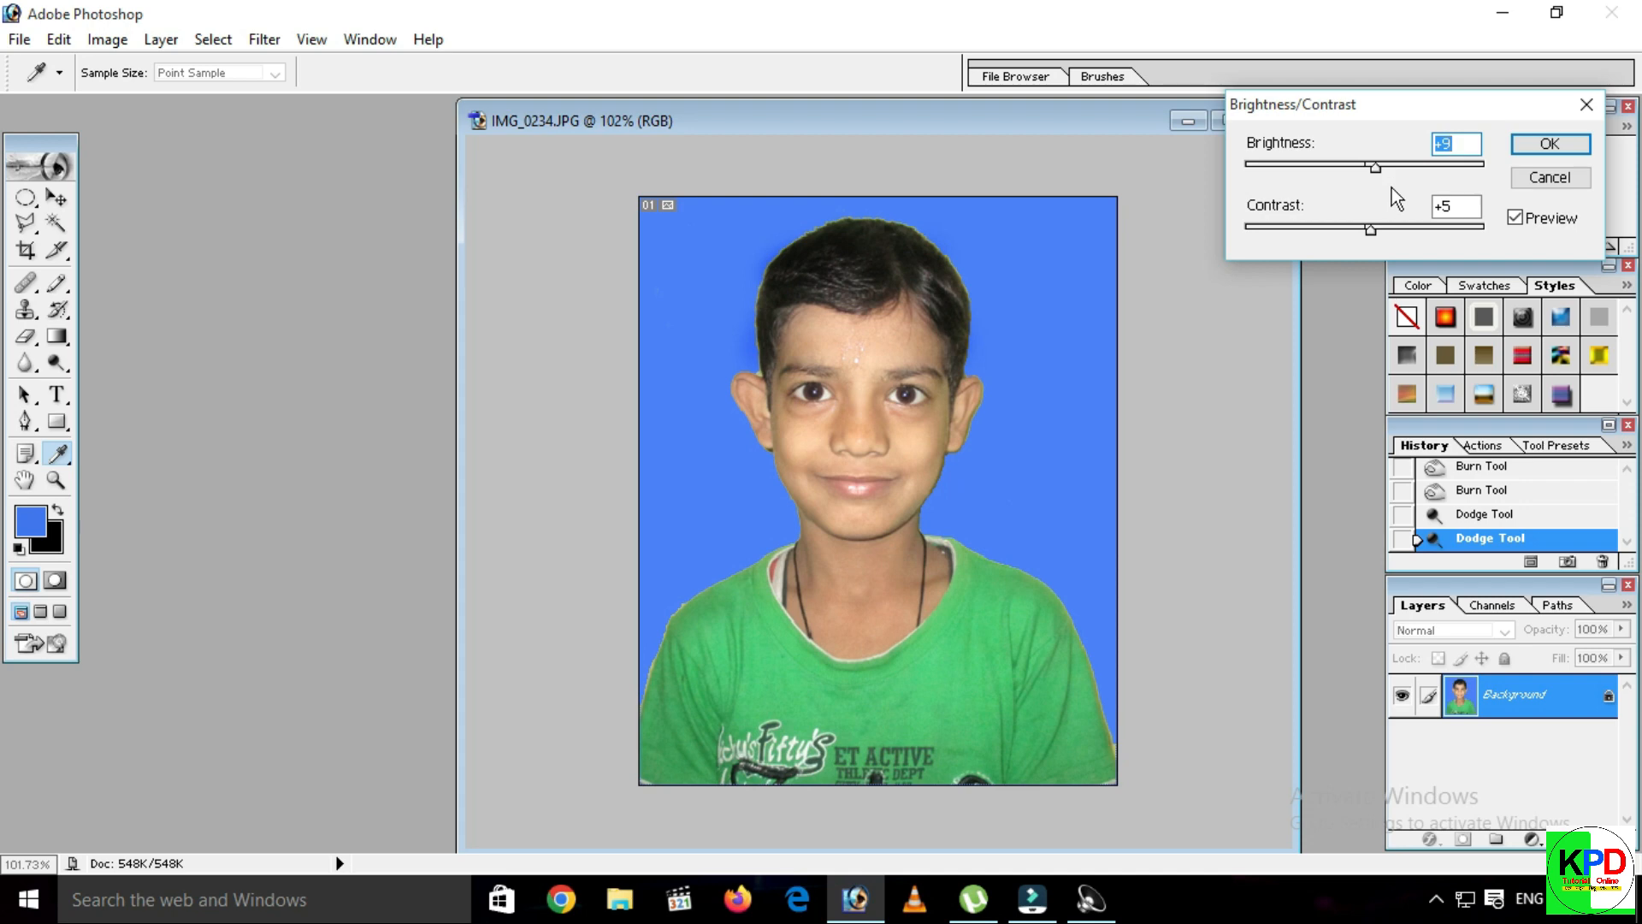
left_click(1548, 145)
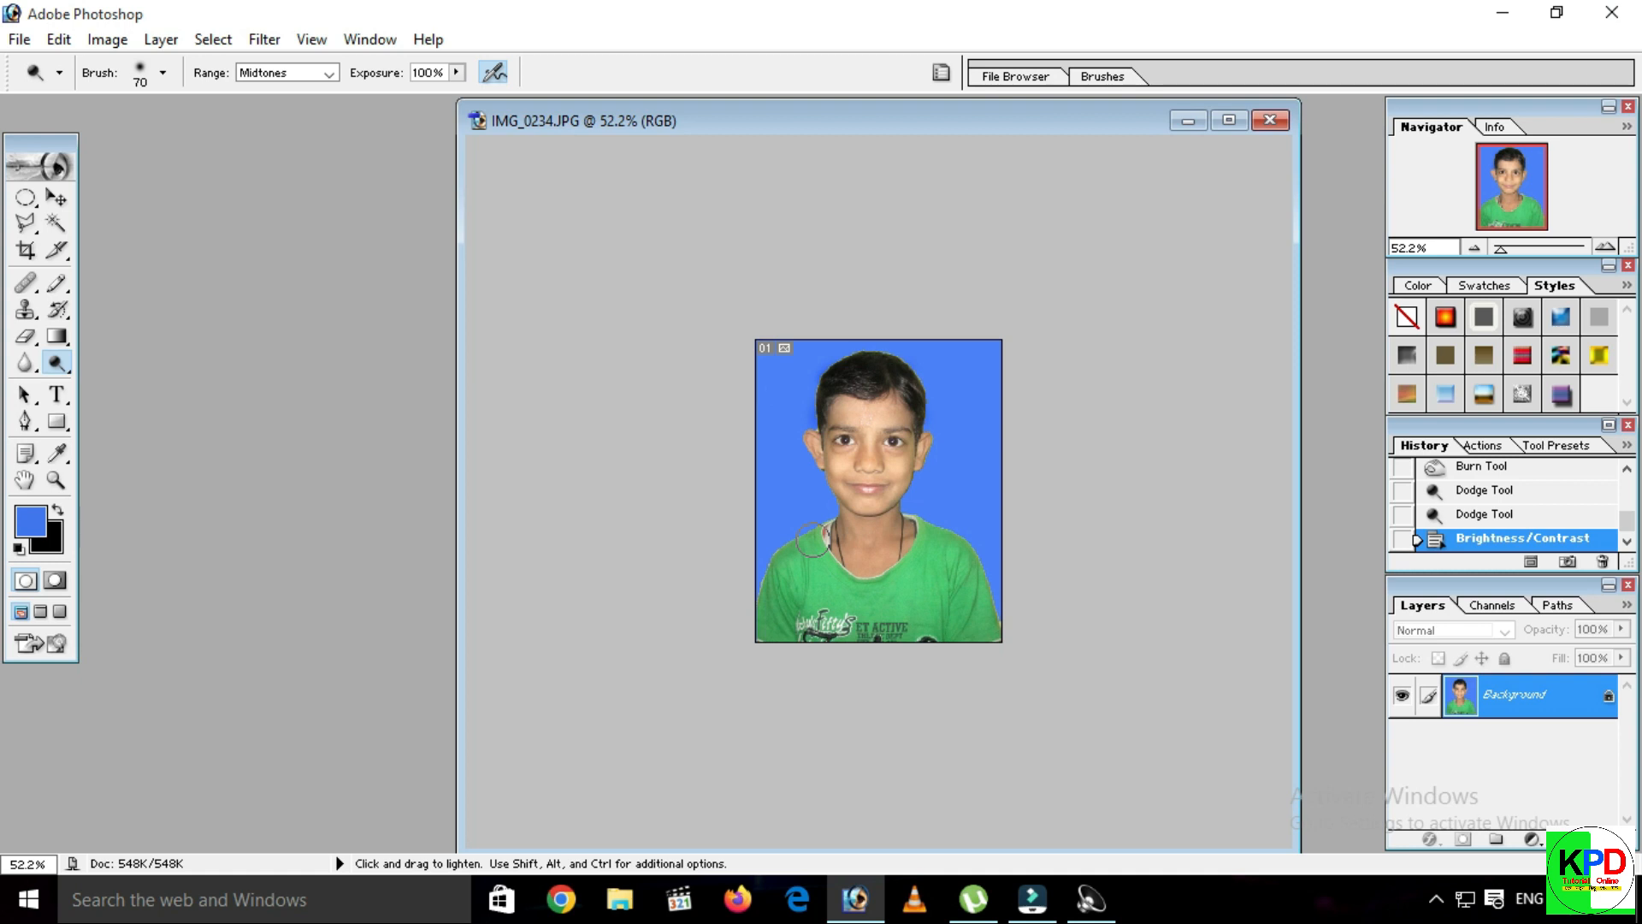
key("ctrl")
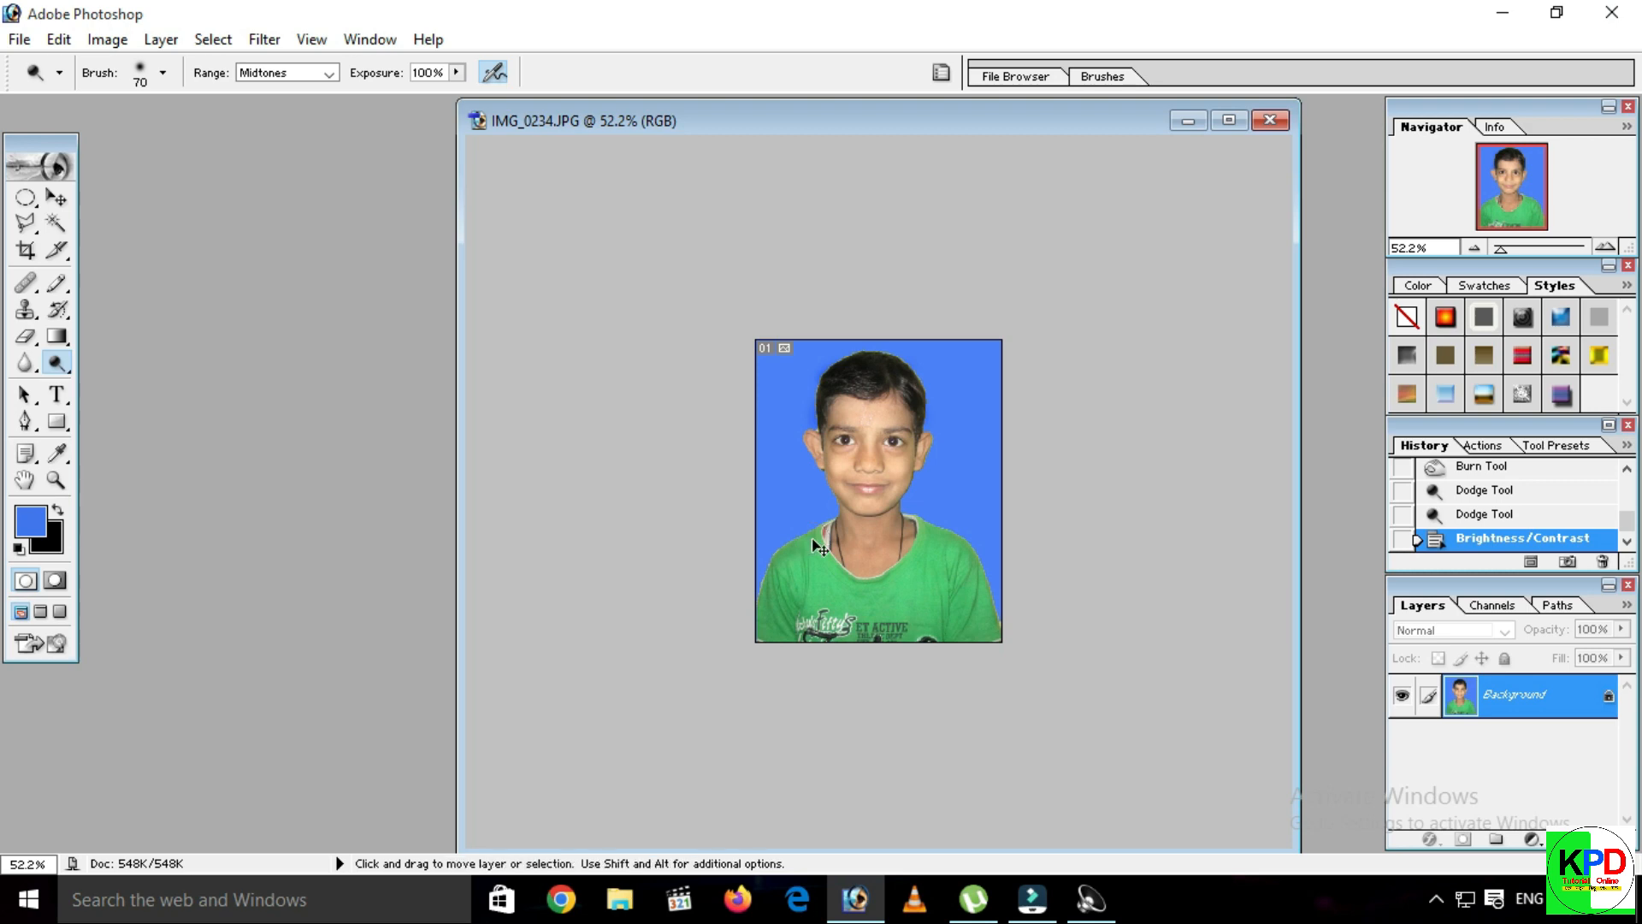
key("ctrl+m")
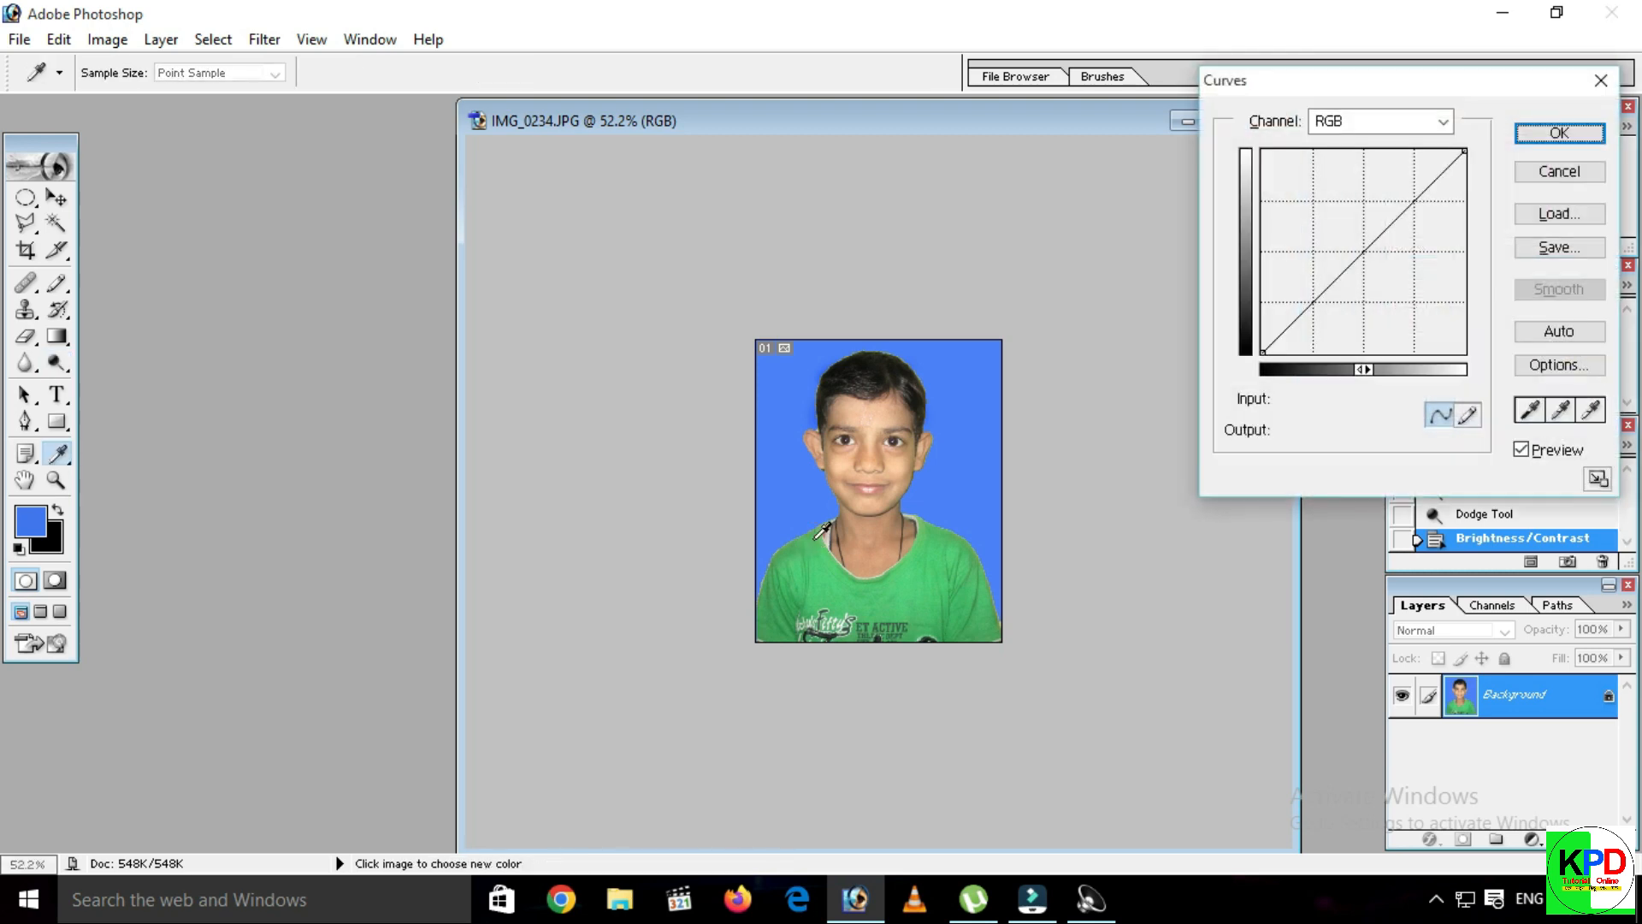
left_click(1363, 252)
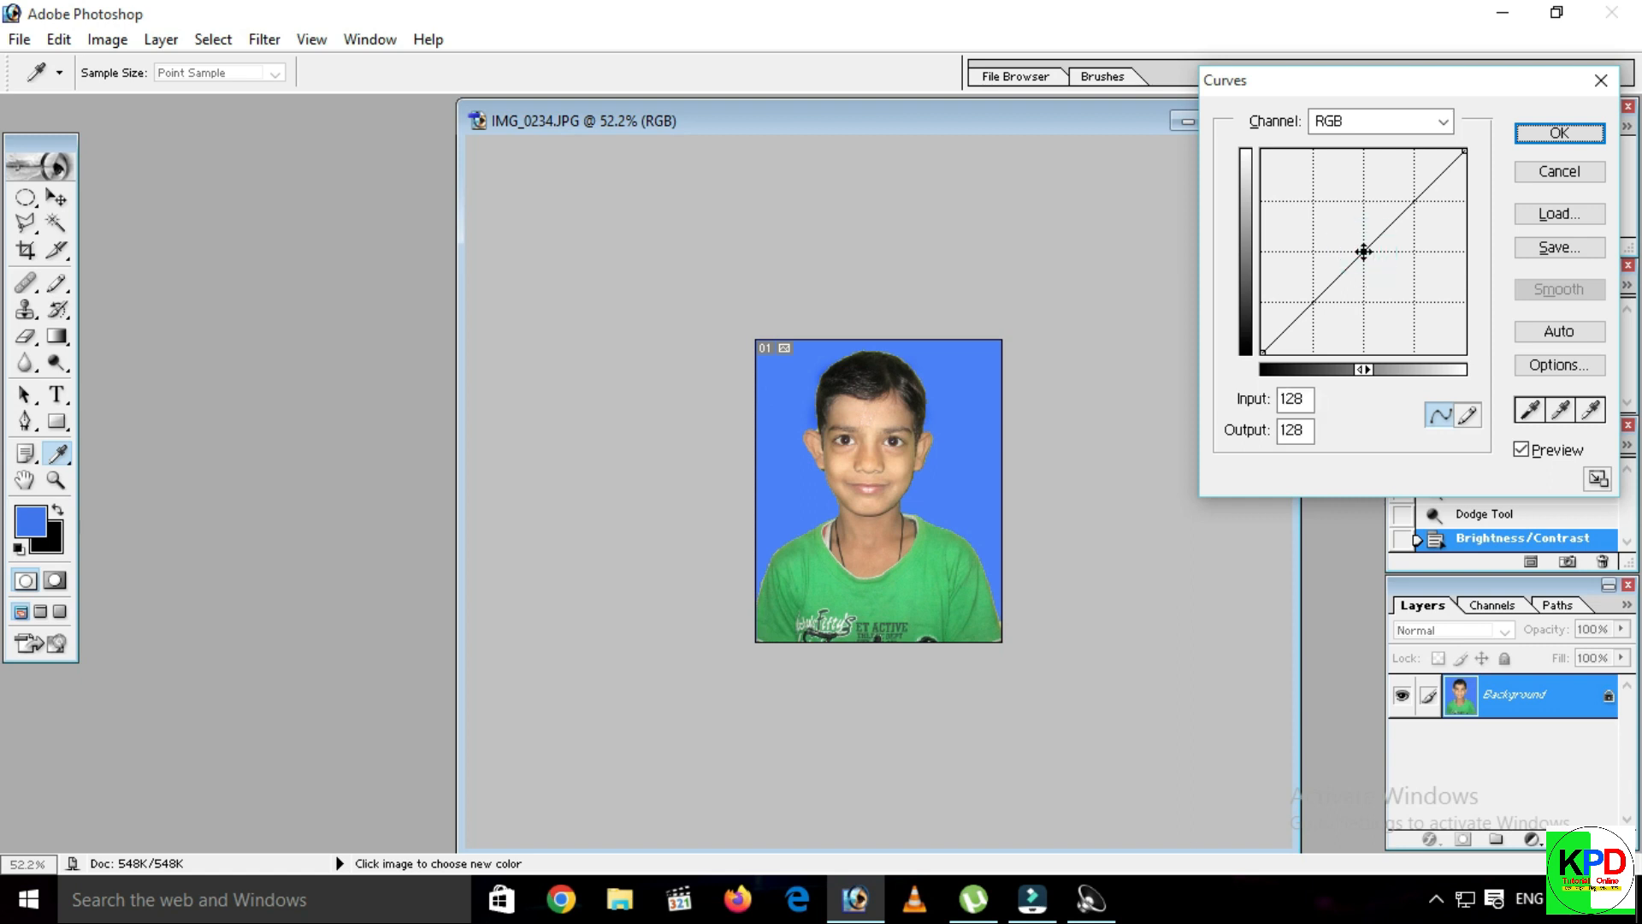
left_click_drag(1363, 251, 1348, 240)
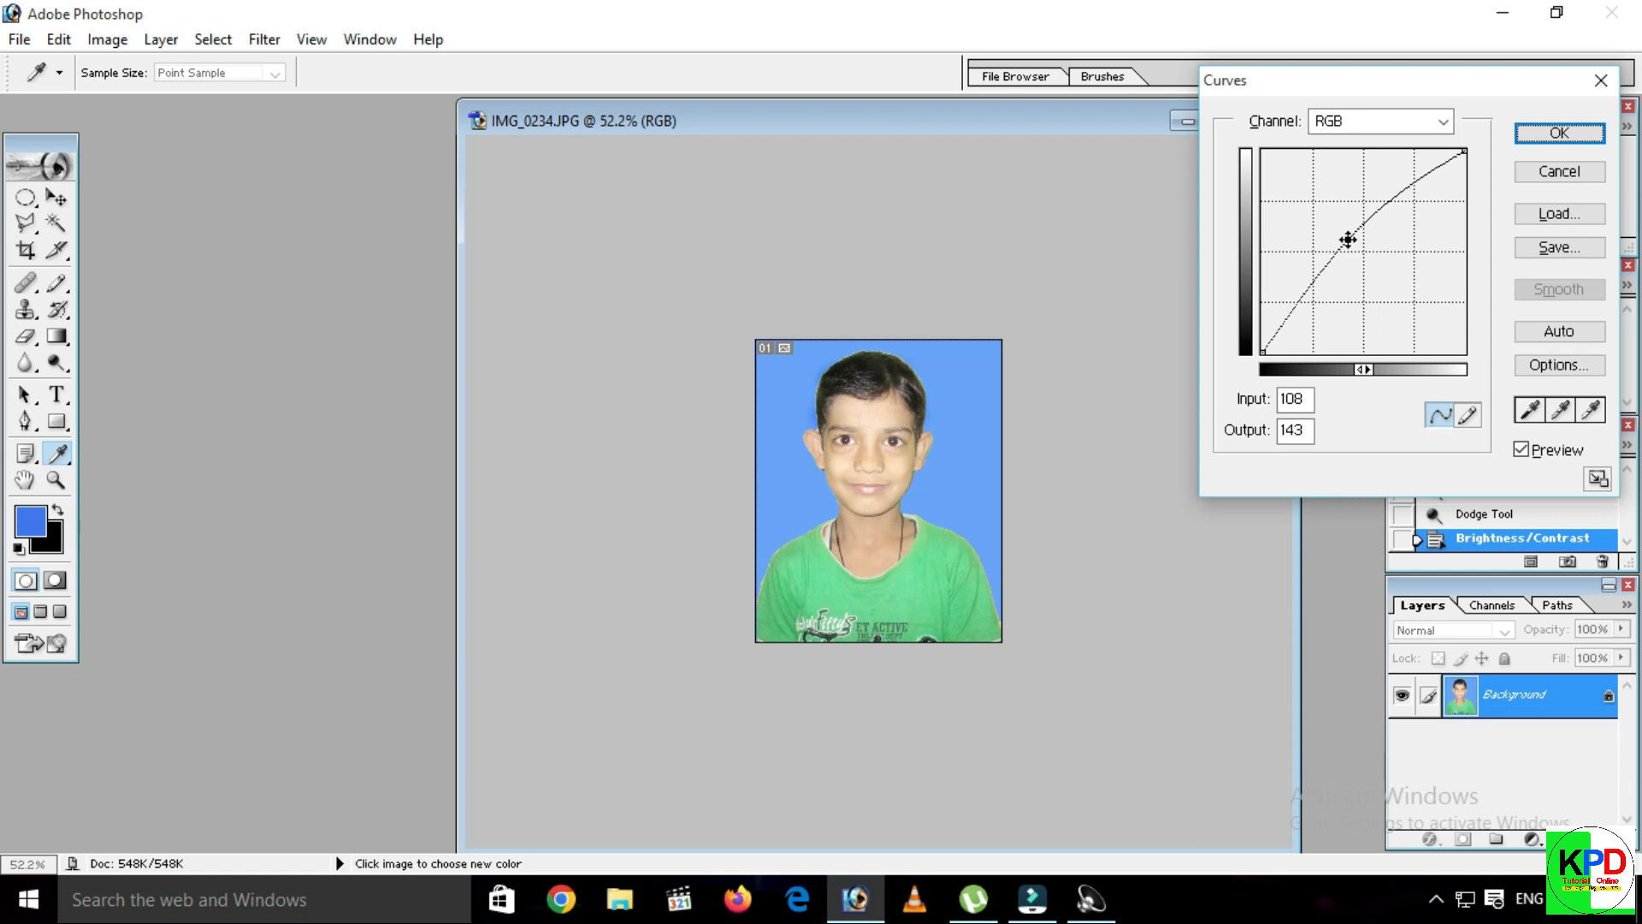
left_click_drag(1348, 240, 1362, 248)
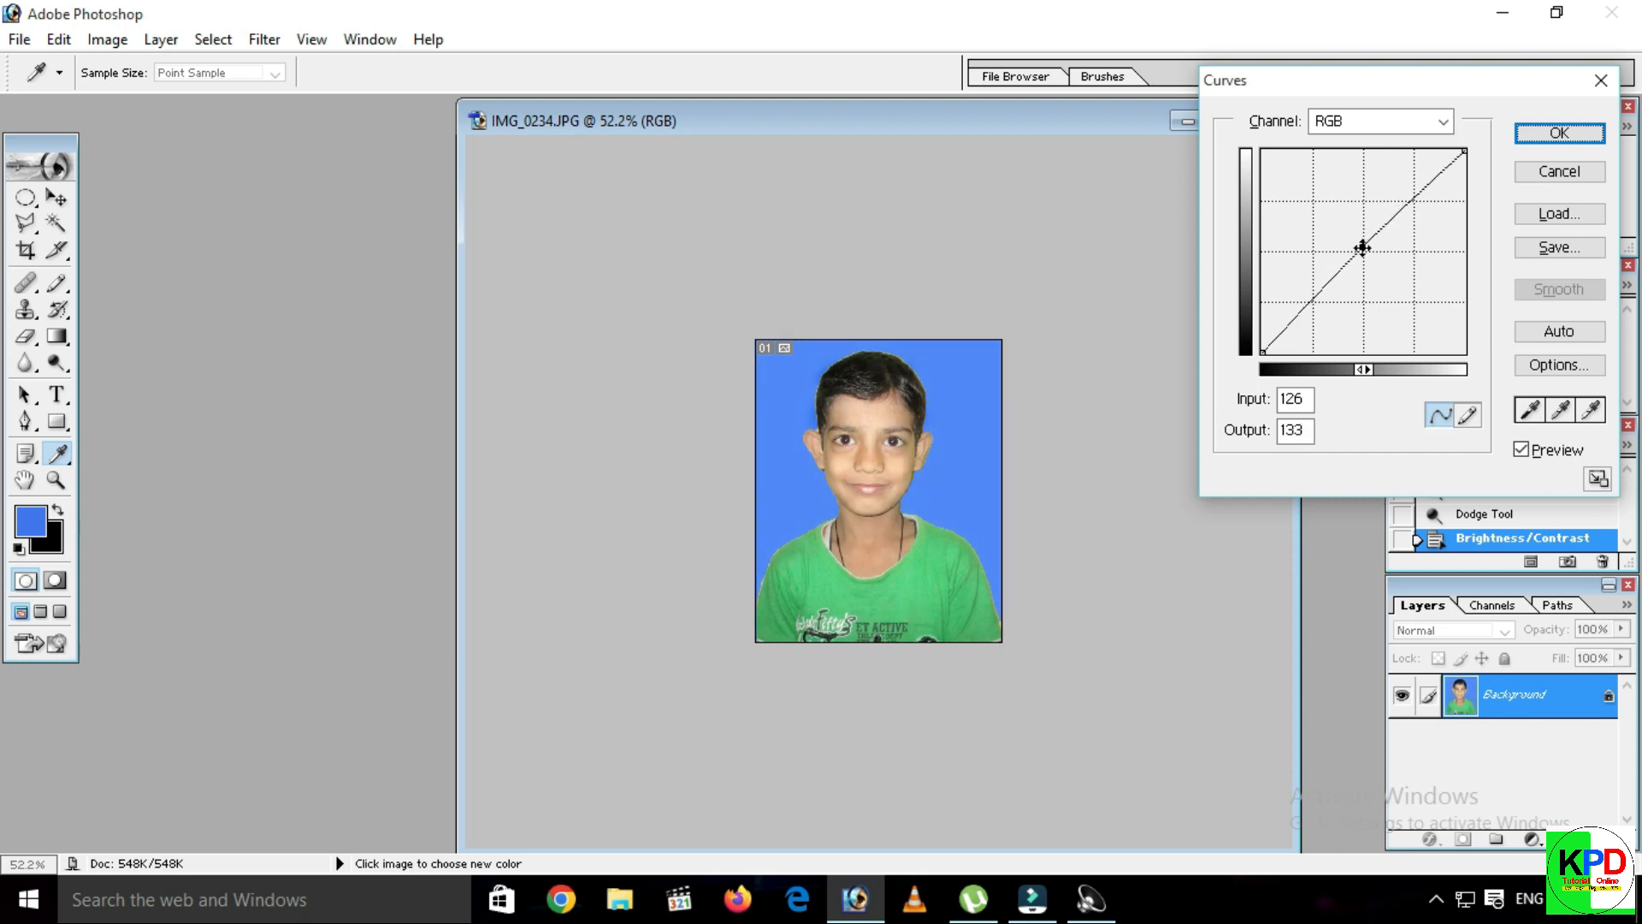
left_click(1572, 177)
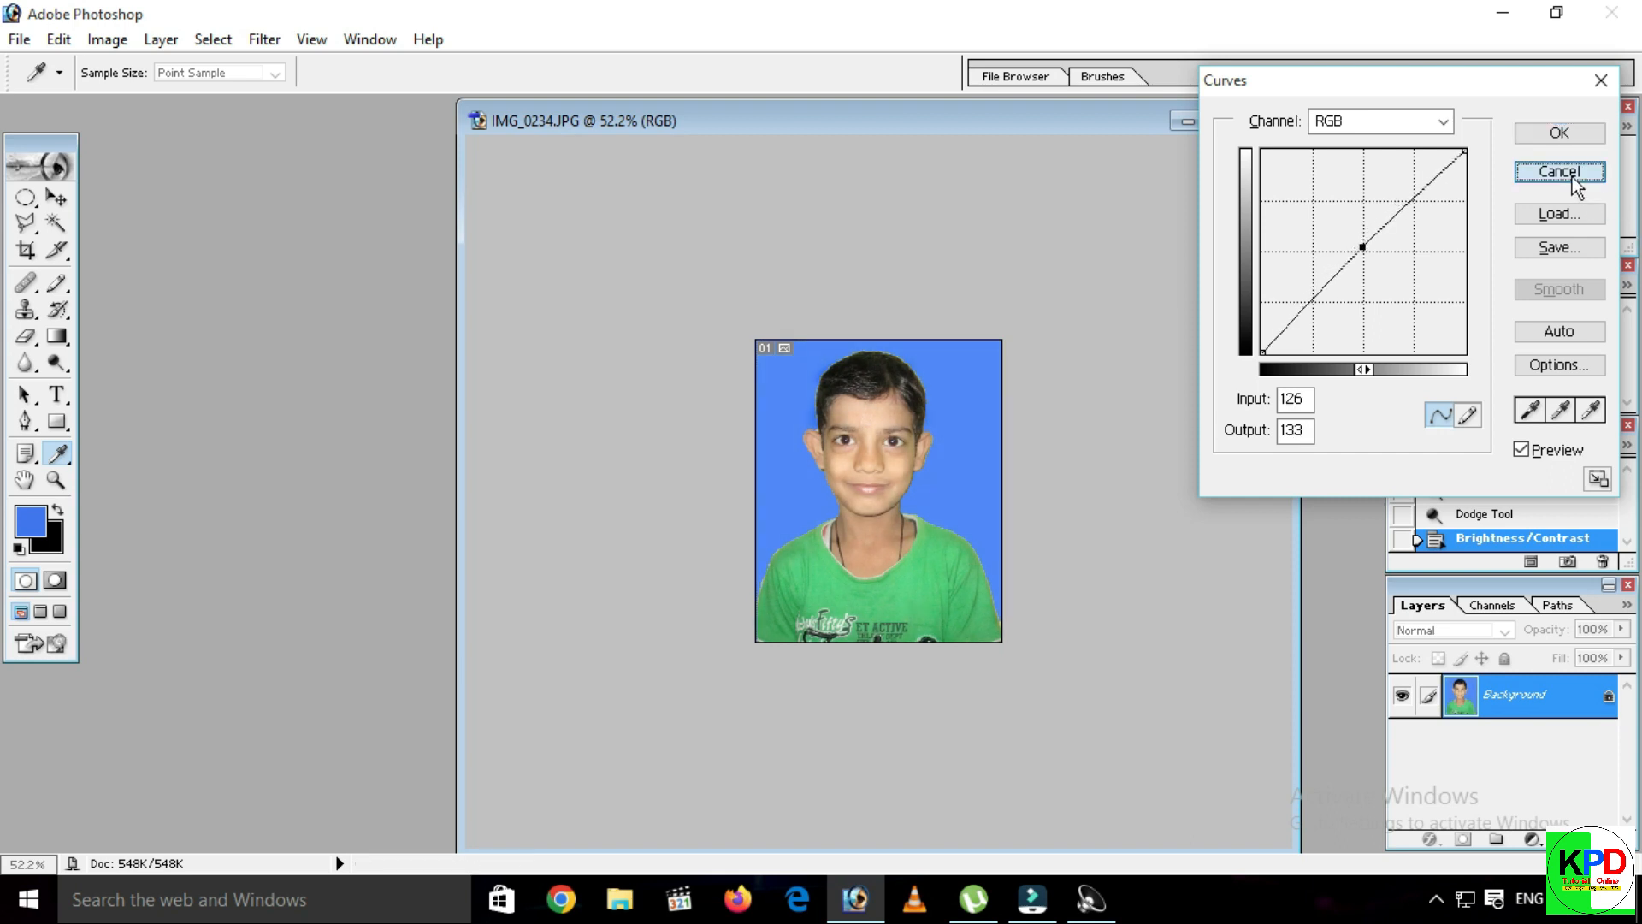
left_click_drag(879, 126, 887, 126)
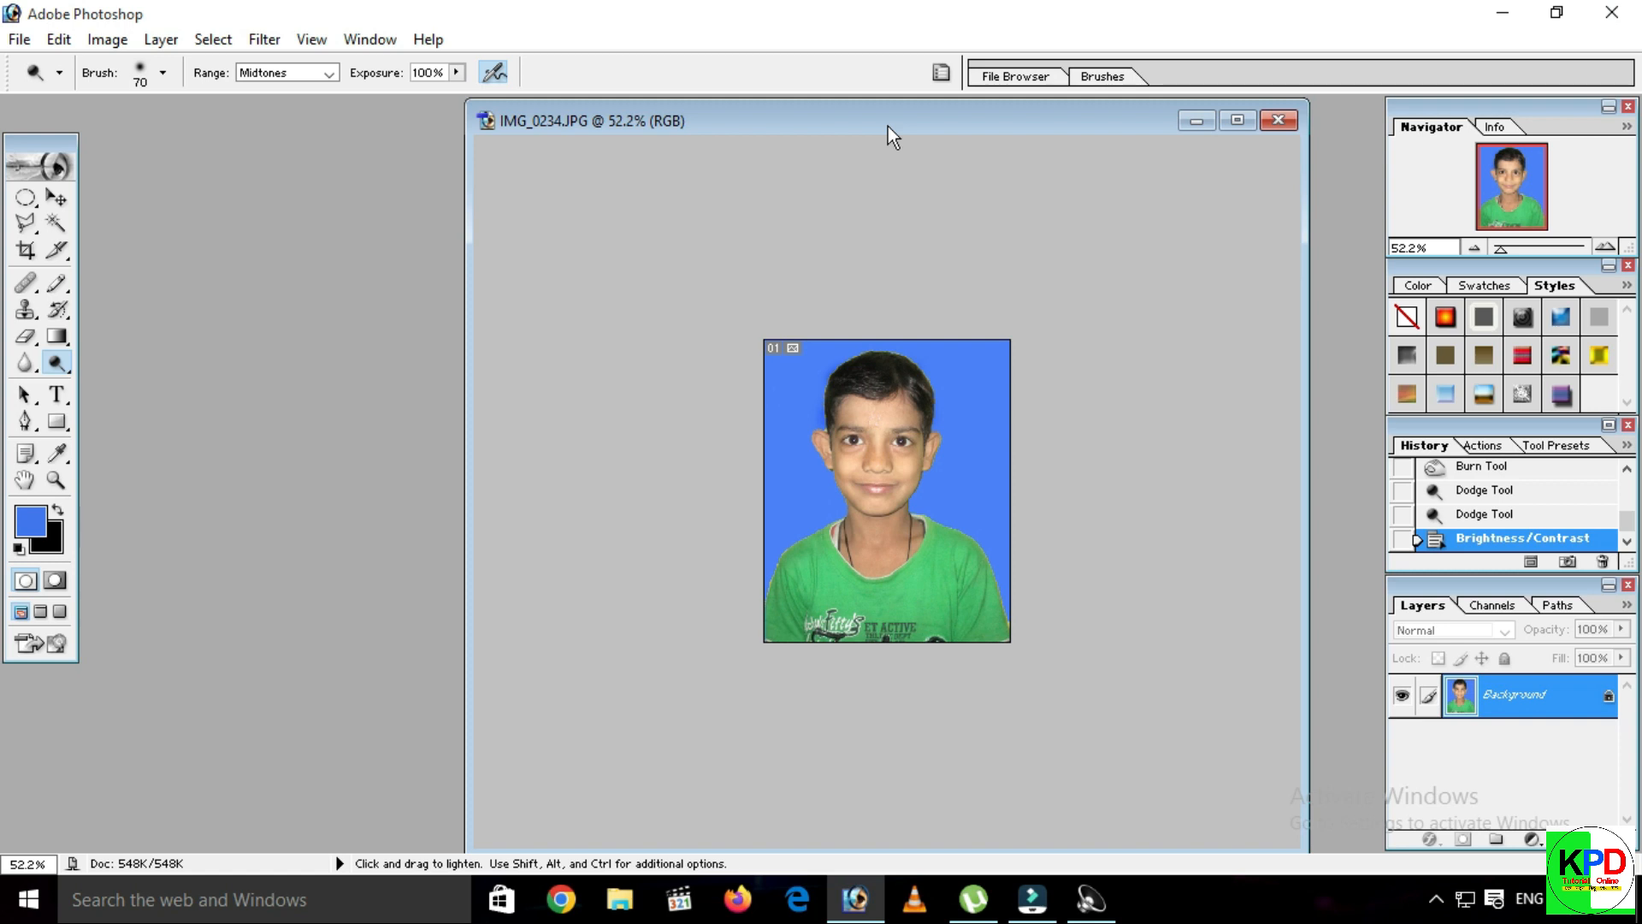
Stroke the edge of the whole canvas with a 5 px near-black (000205) centered border at 100% opacity, and deselect.
key("ctrl+a")
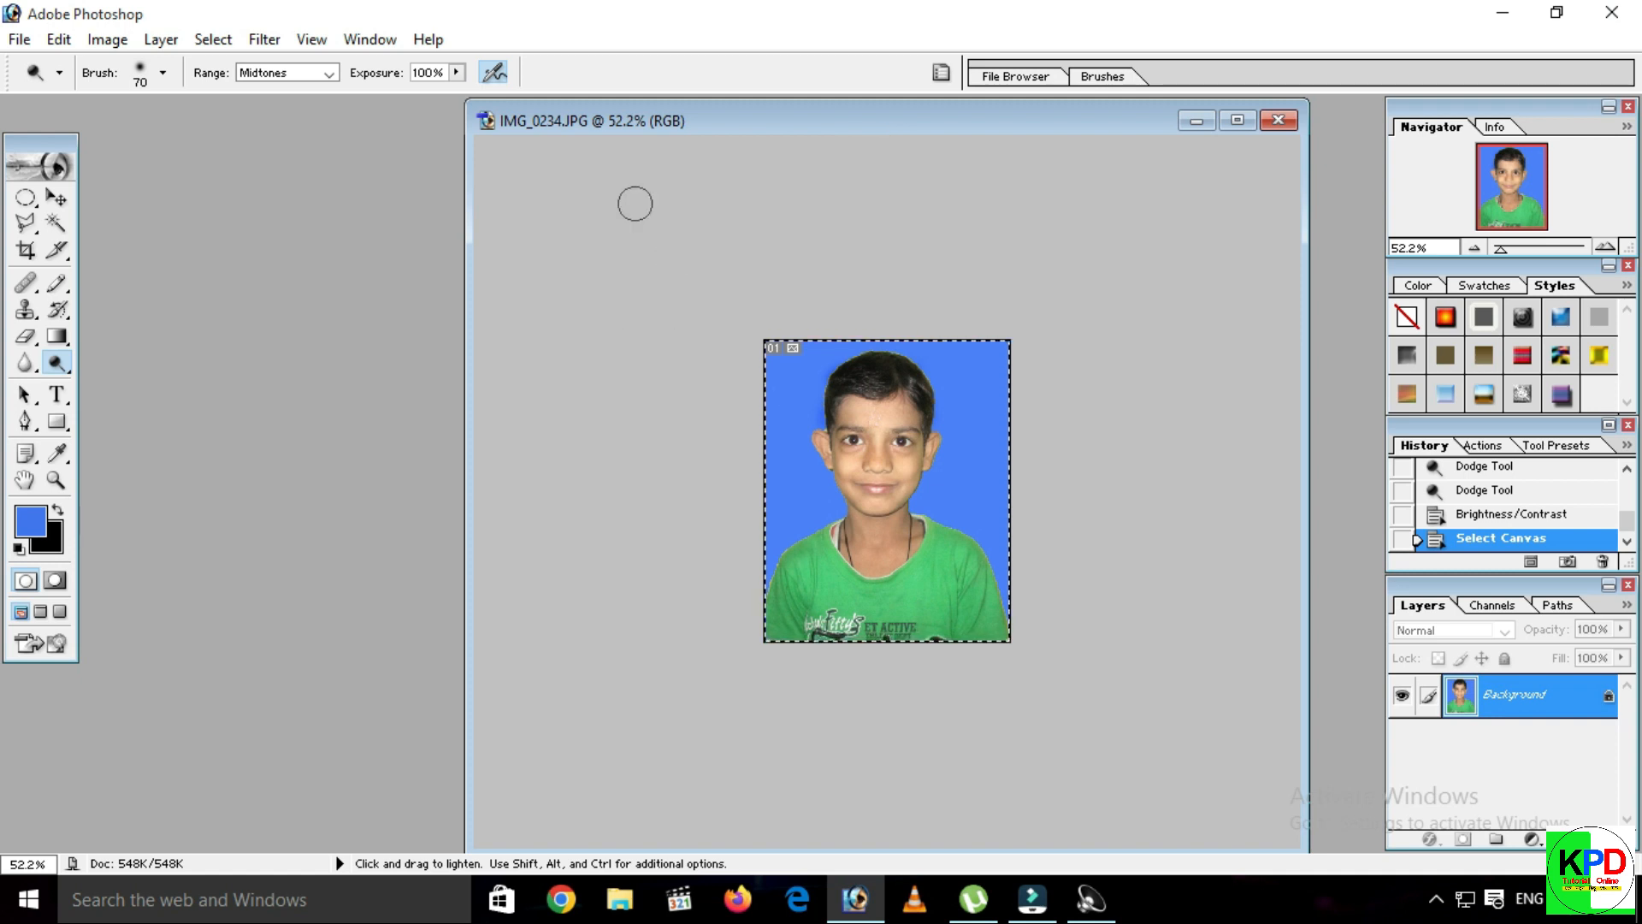
left_click(60, 40)
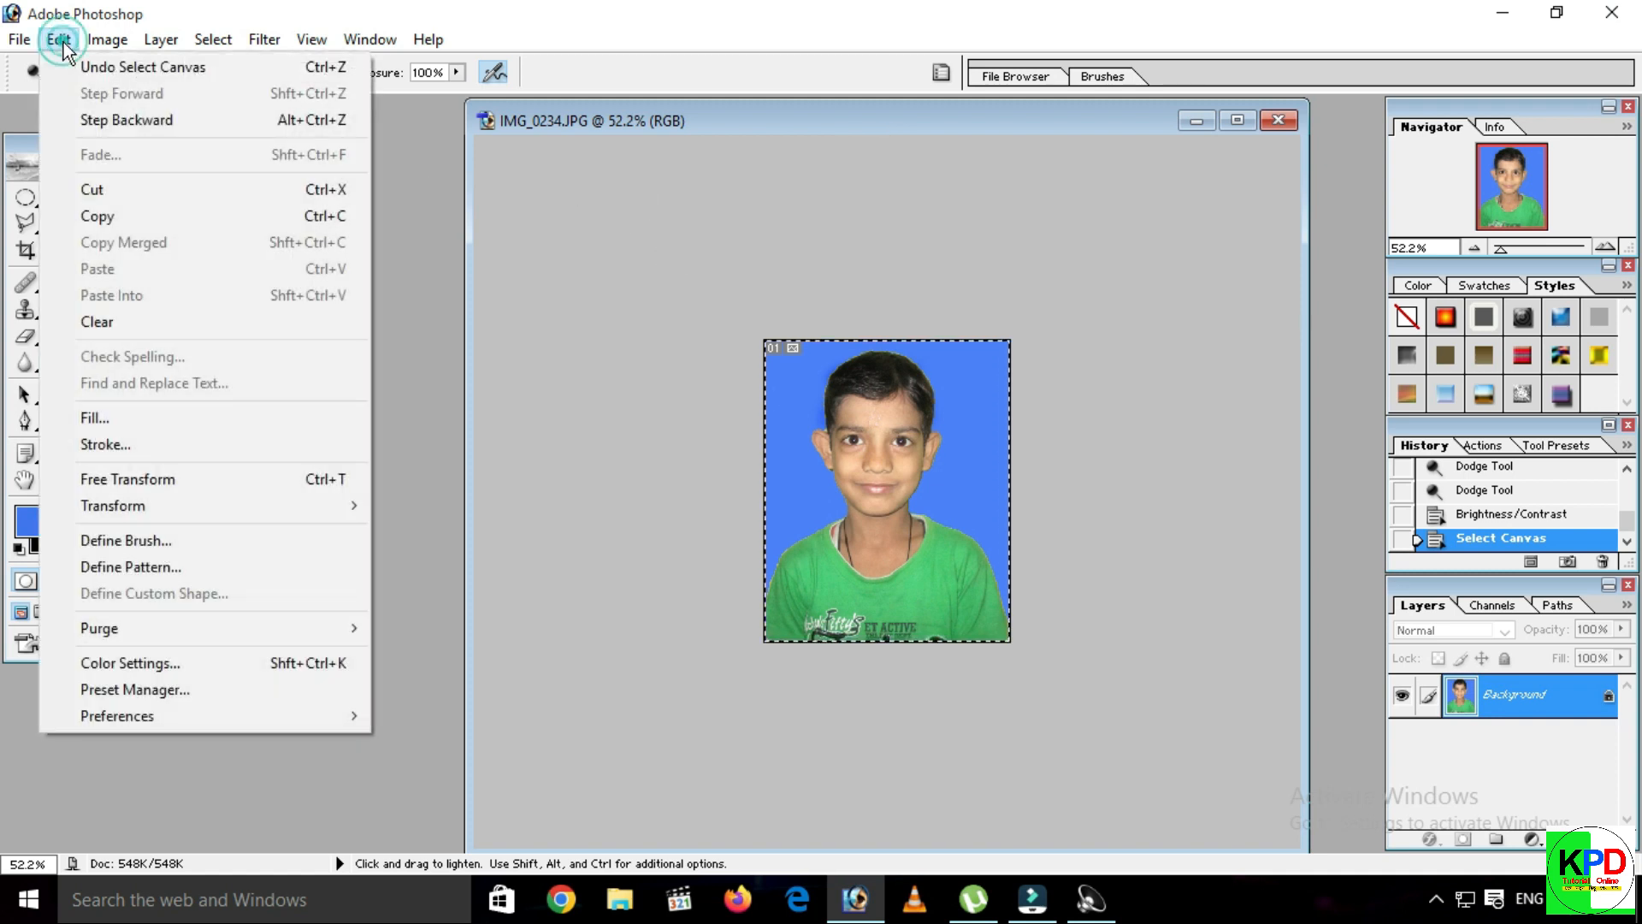
left_click(137, 445)
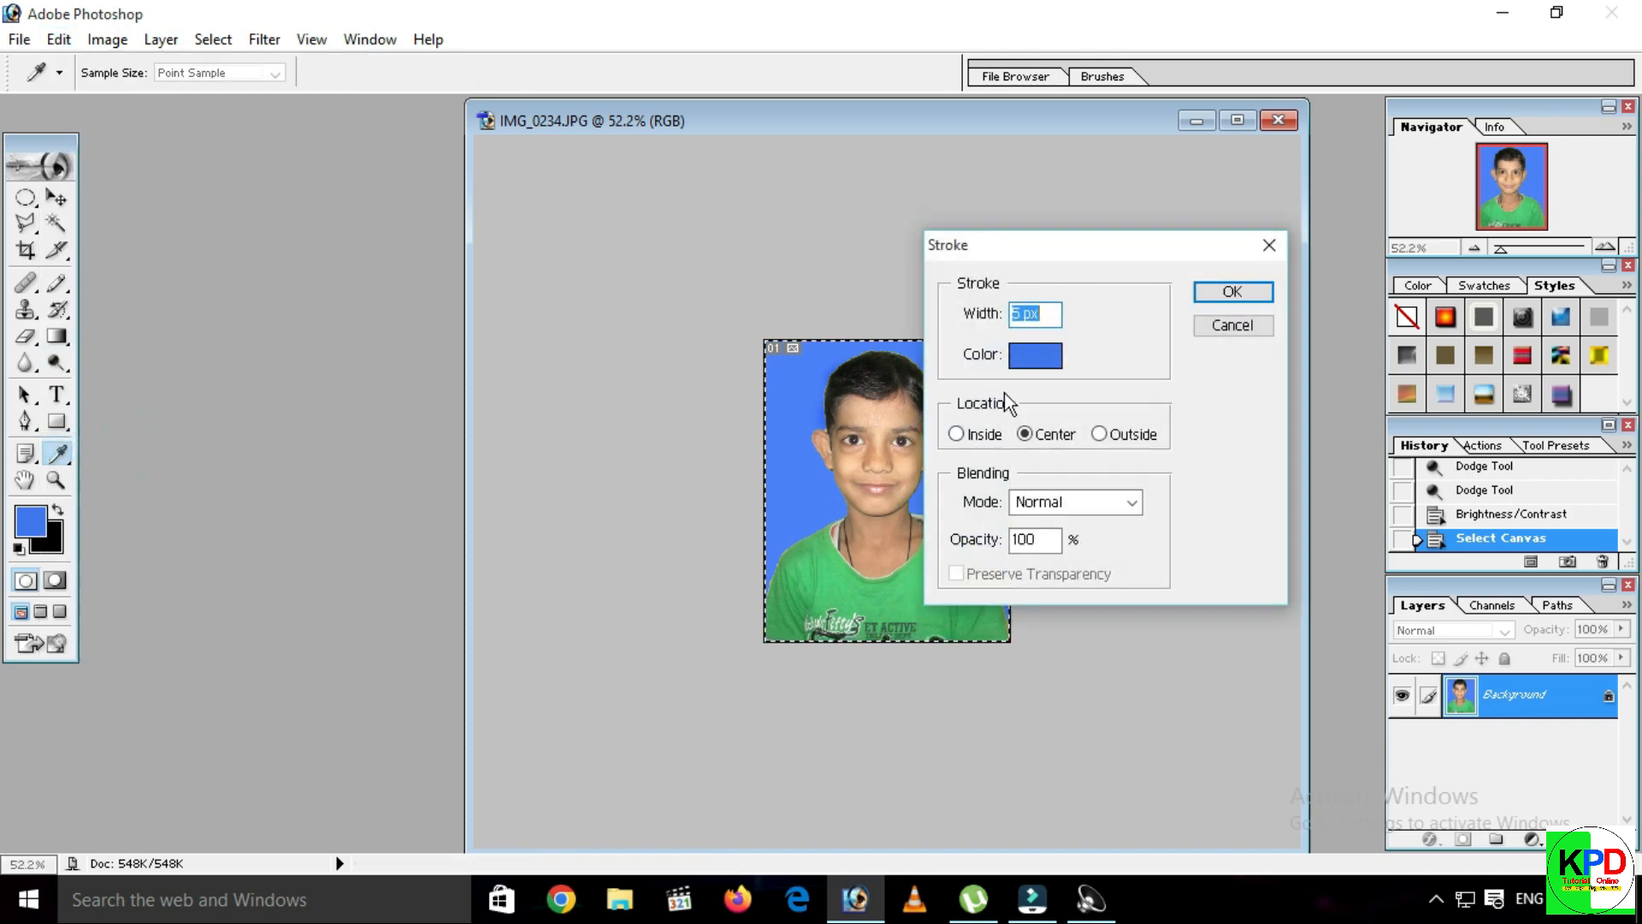
left_click(1034, 355)
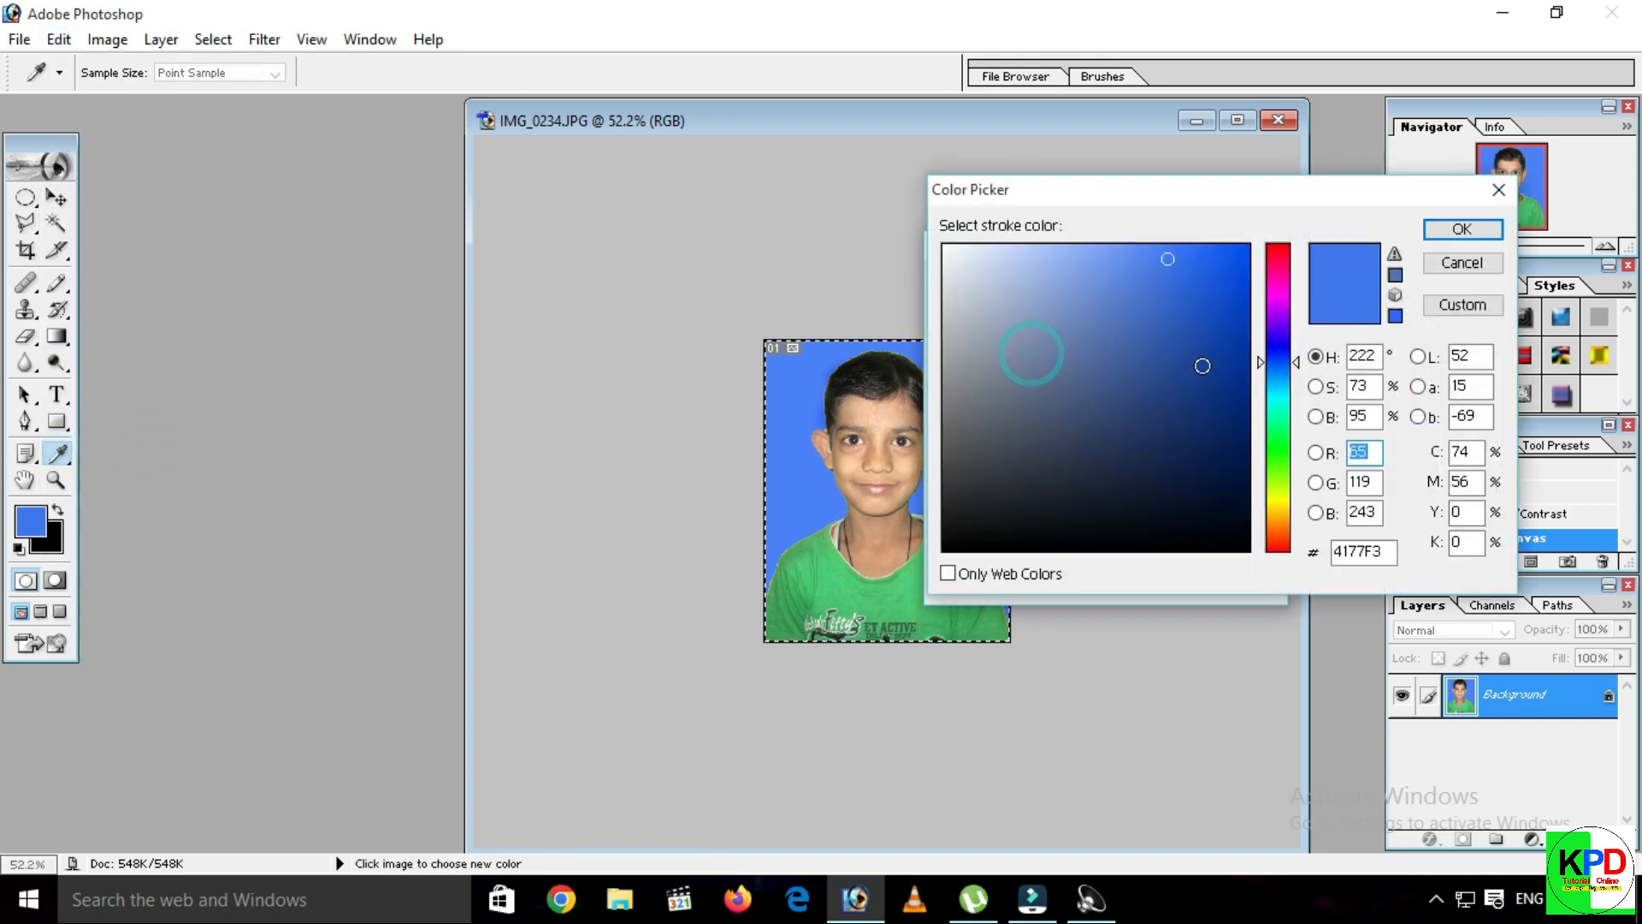
left_click(1238, 537)
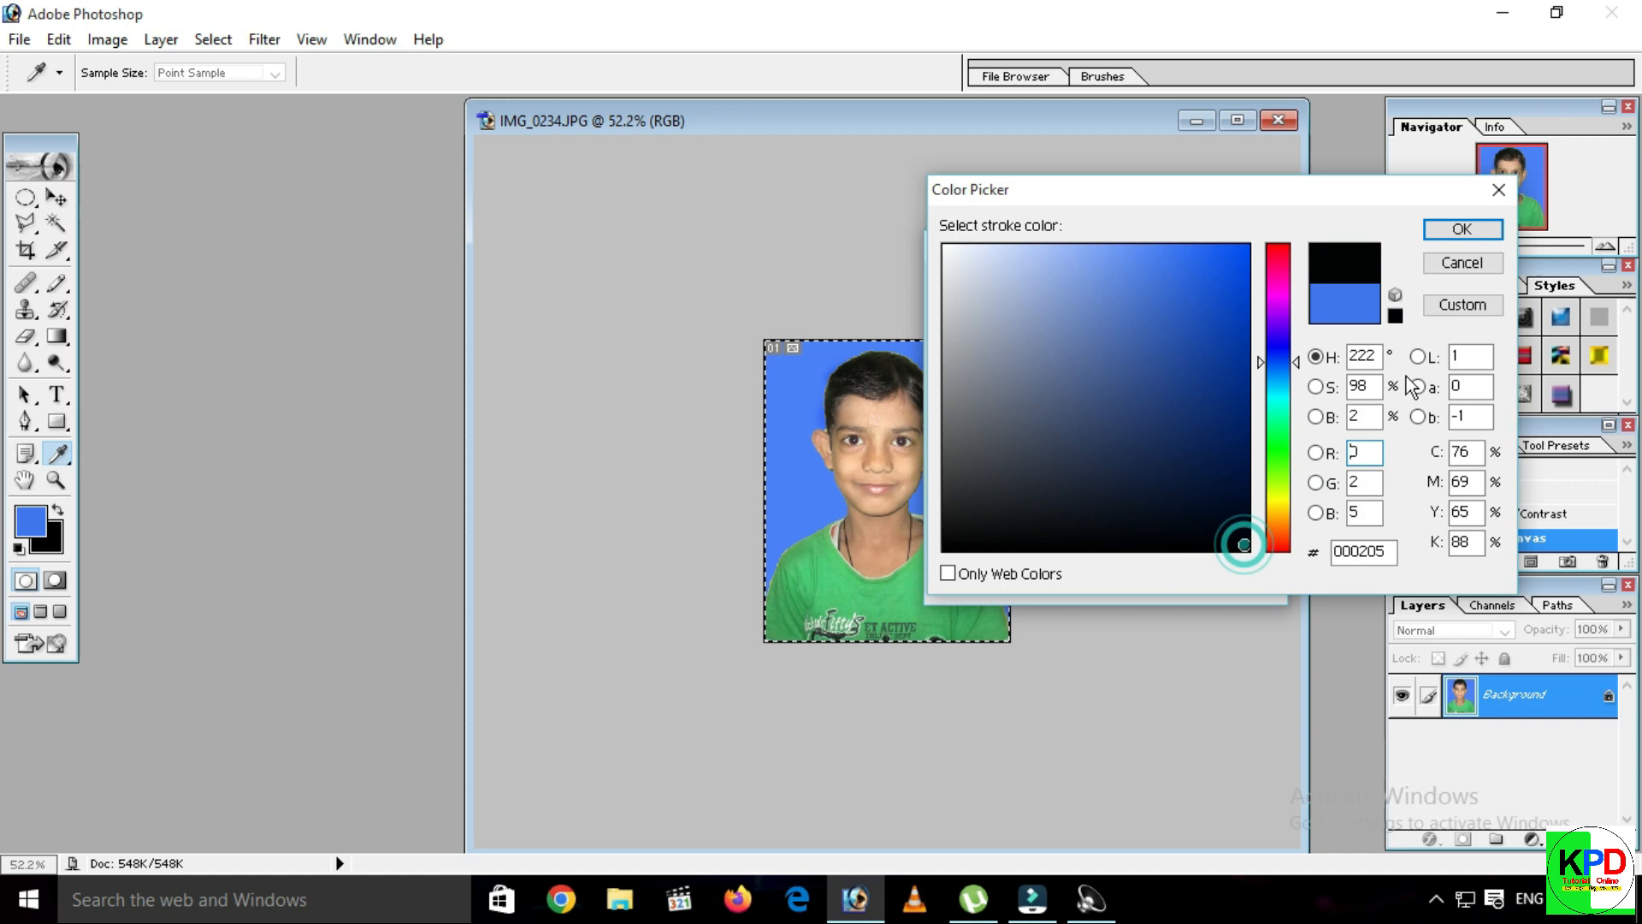
left_click(1461, 229)
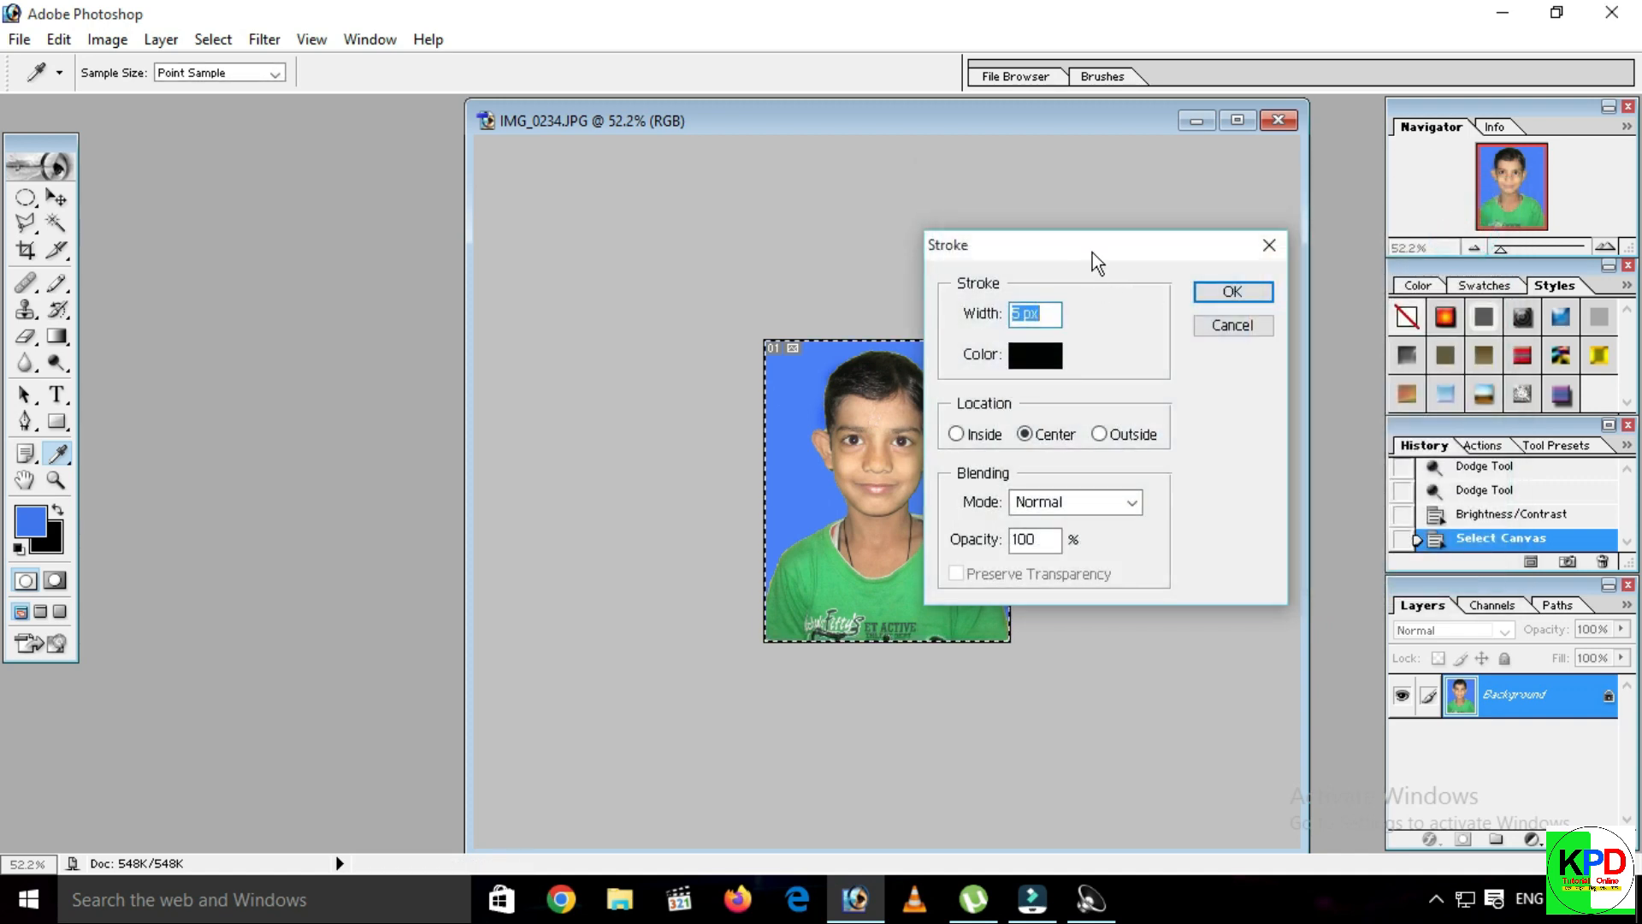
left_click_drag(1090, 248, 1147, 239)
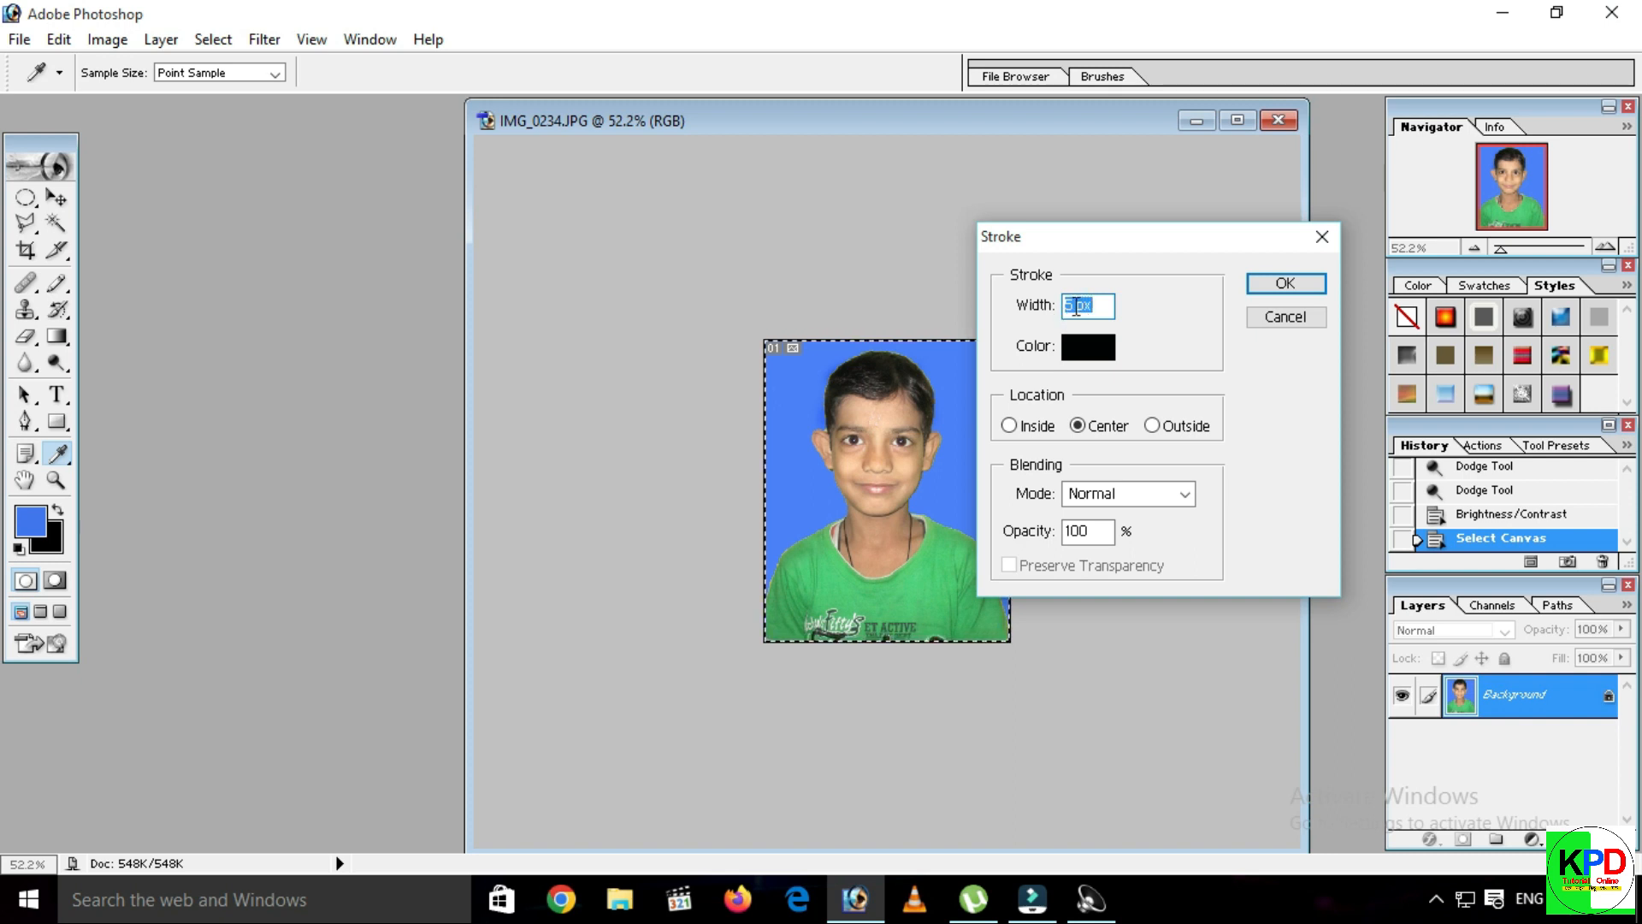
left_click(1284, 283)
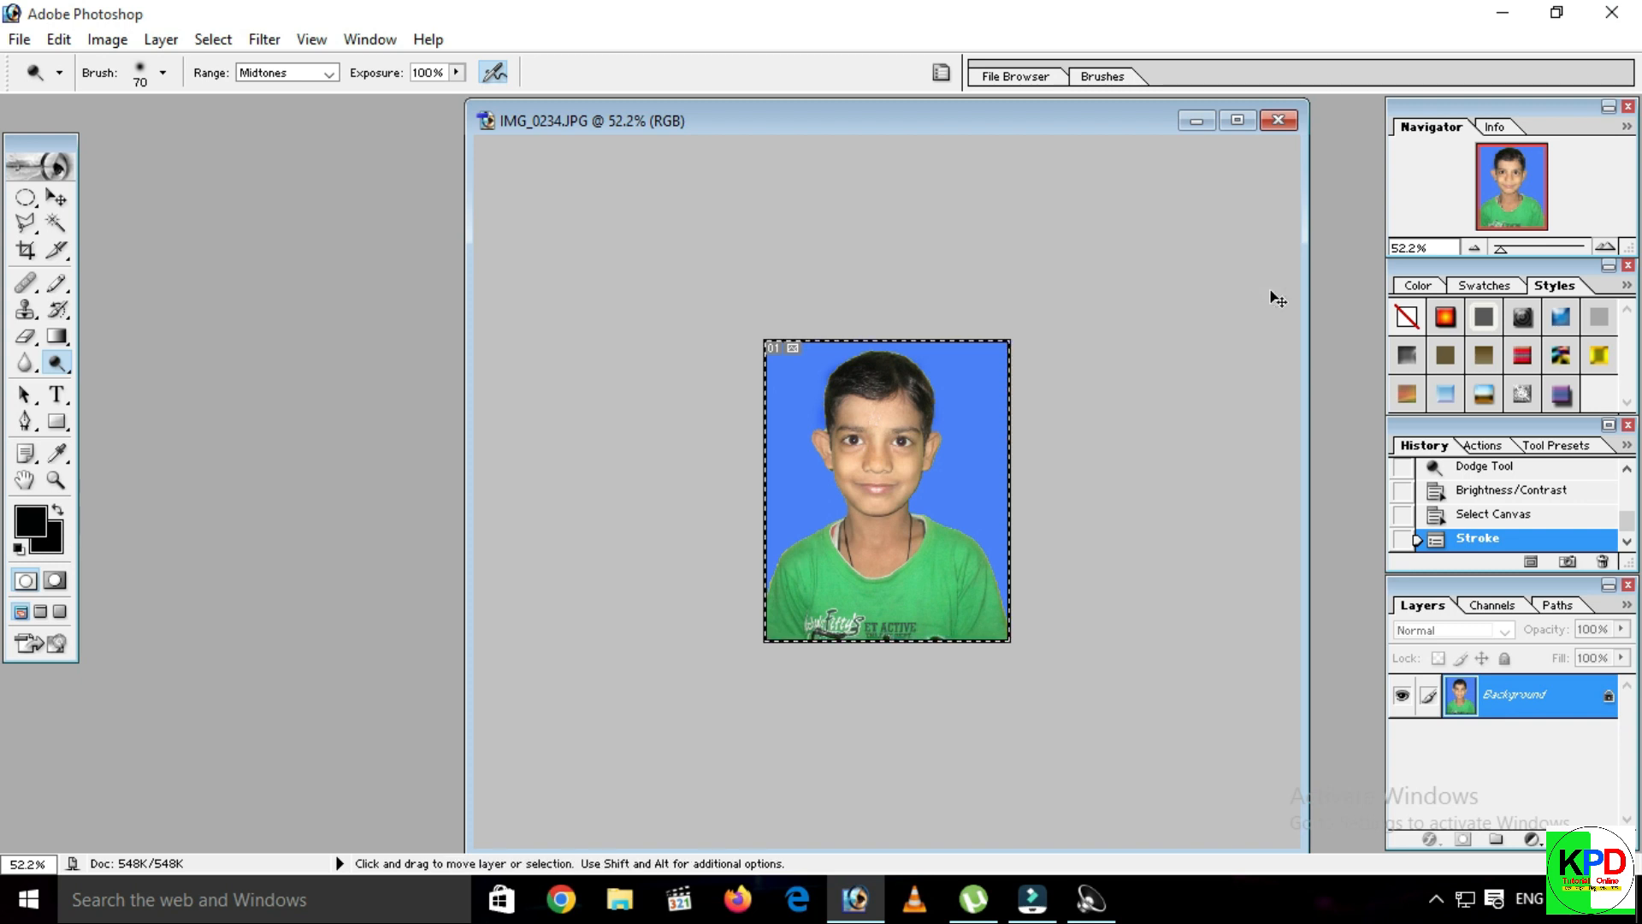
key("ctrl+d")
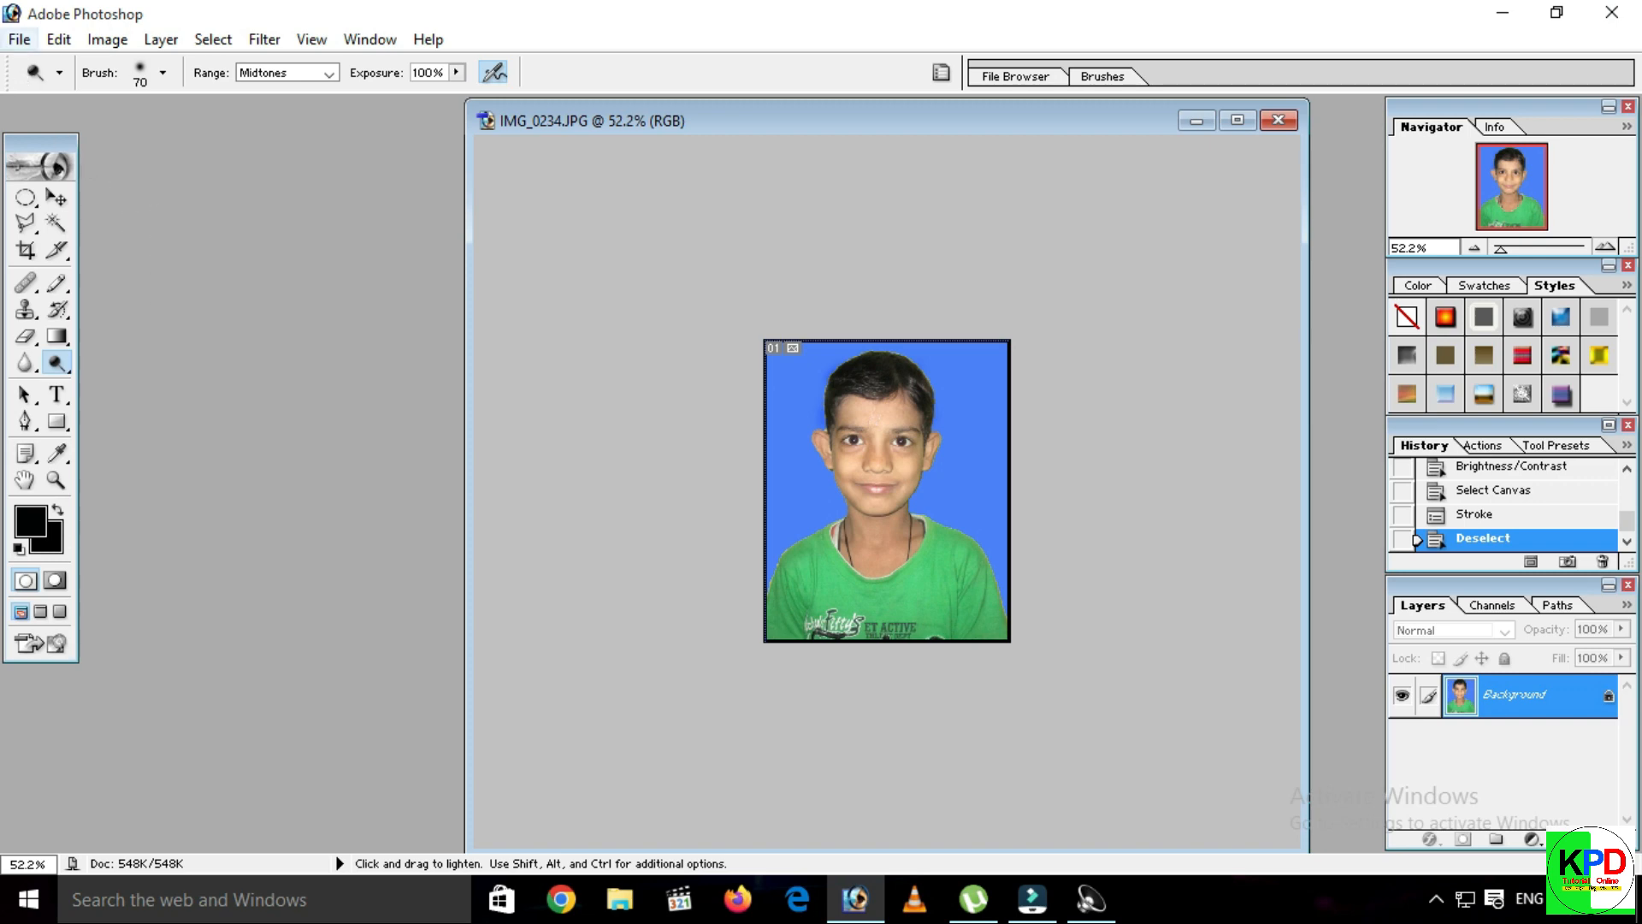
Create a new A4 document at 300 pixels/inch in RGB Color mode with white contents.
left_click(18, 40)
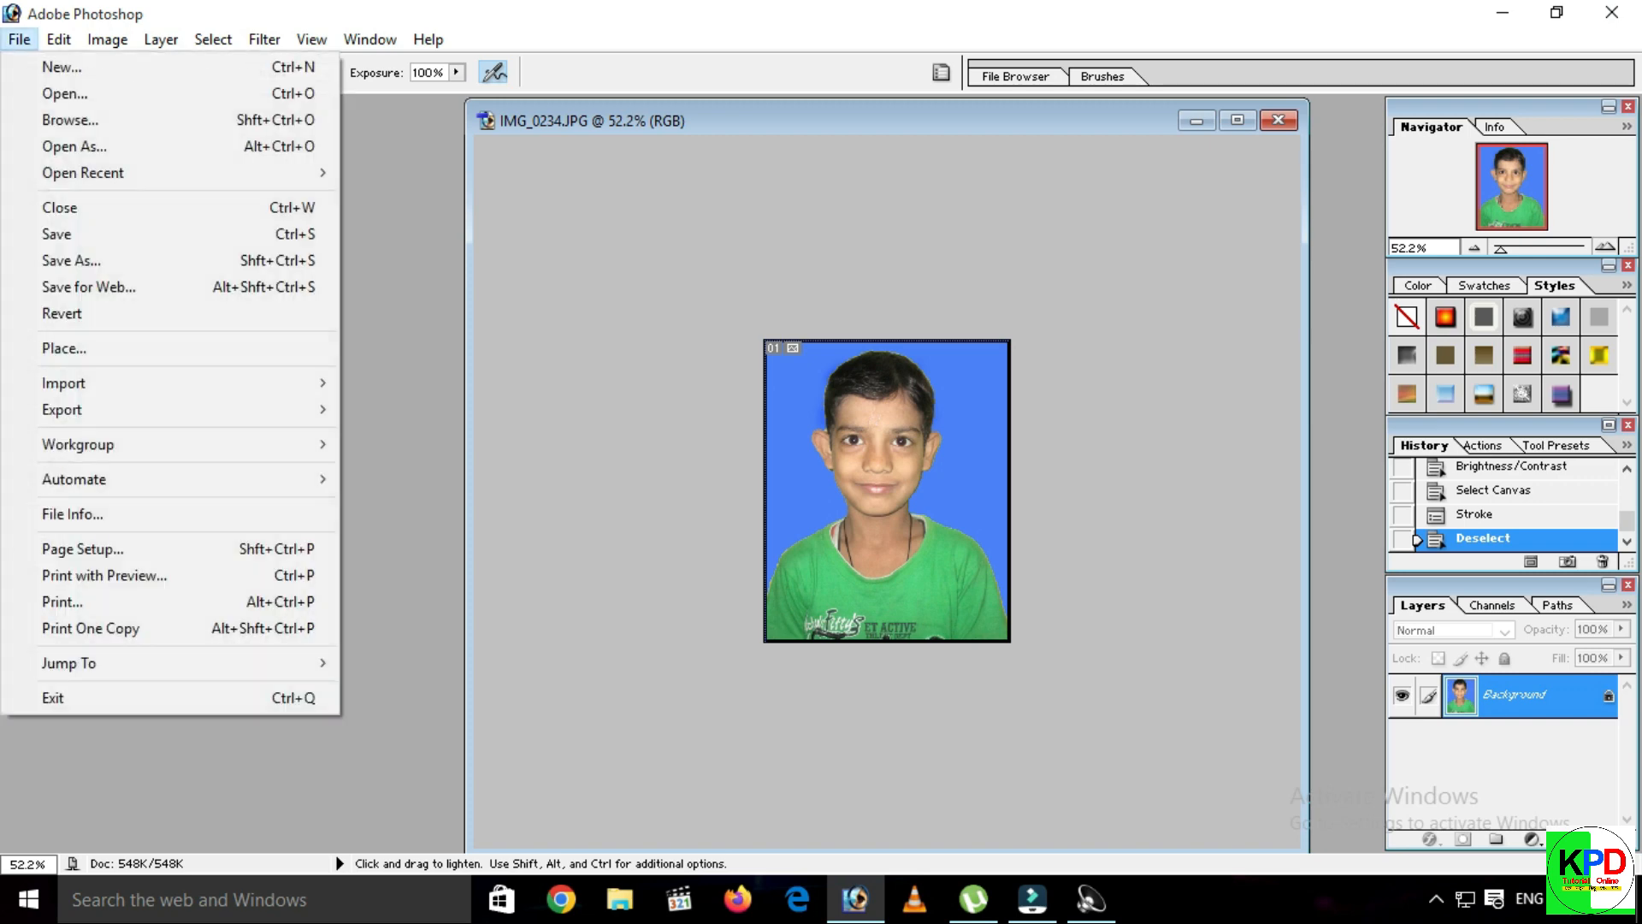
left_click(60, 63)
left_click(649, 274)
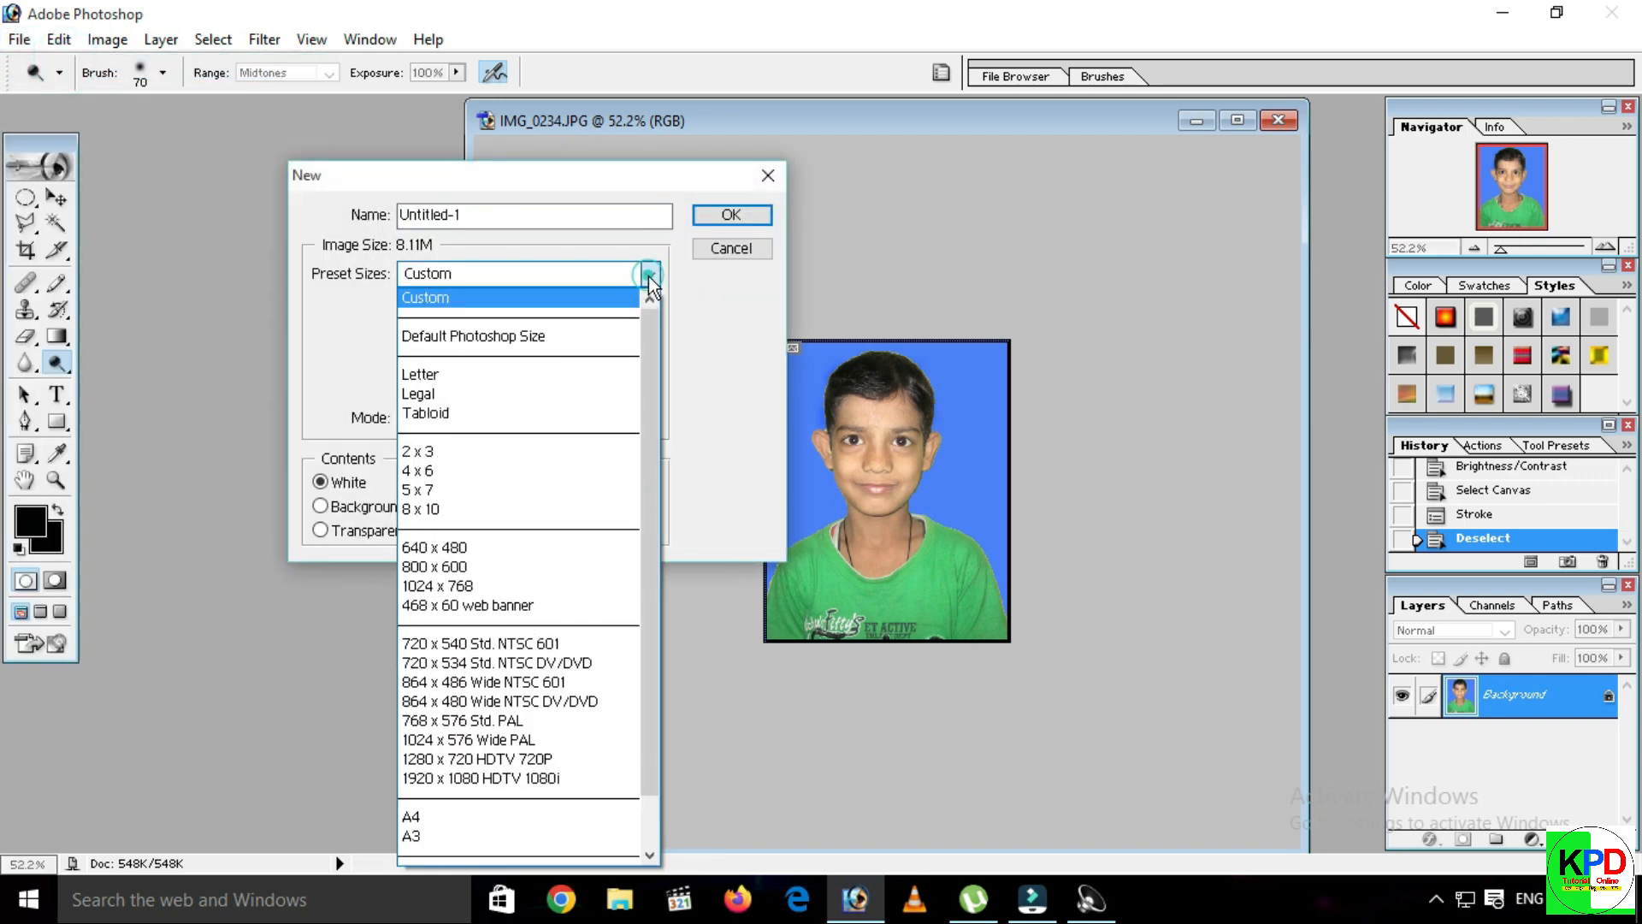
left_click(432, 817)
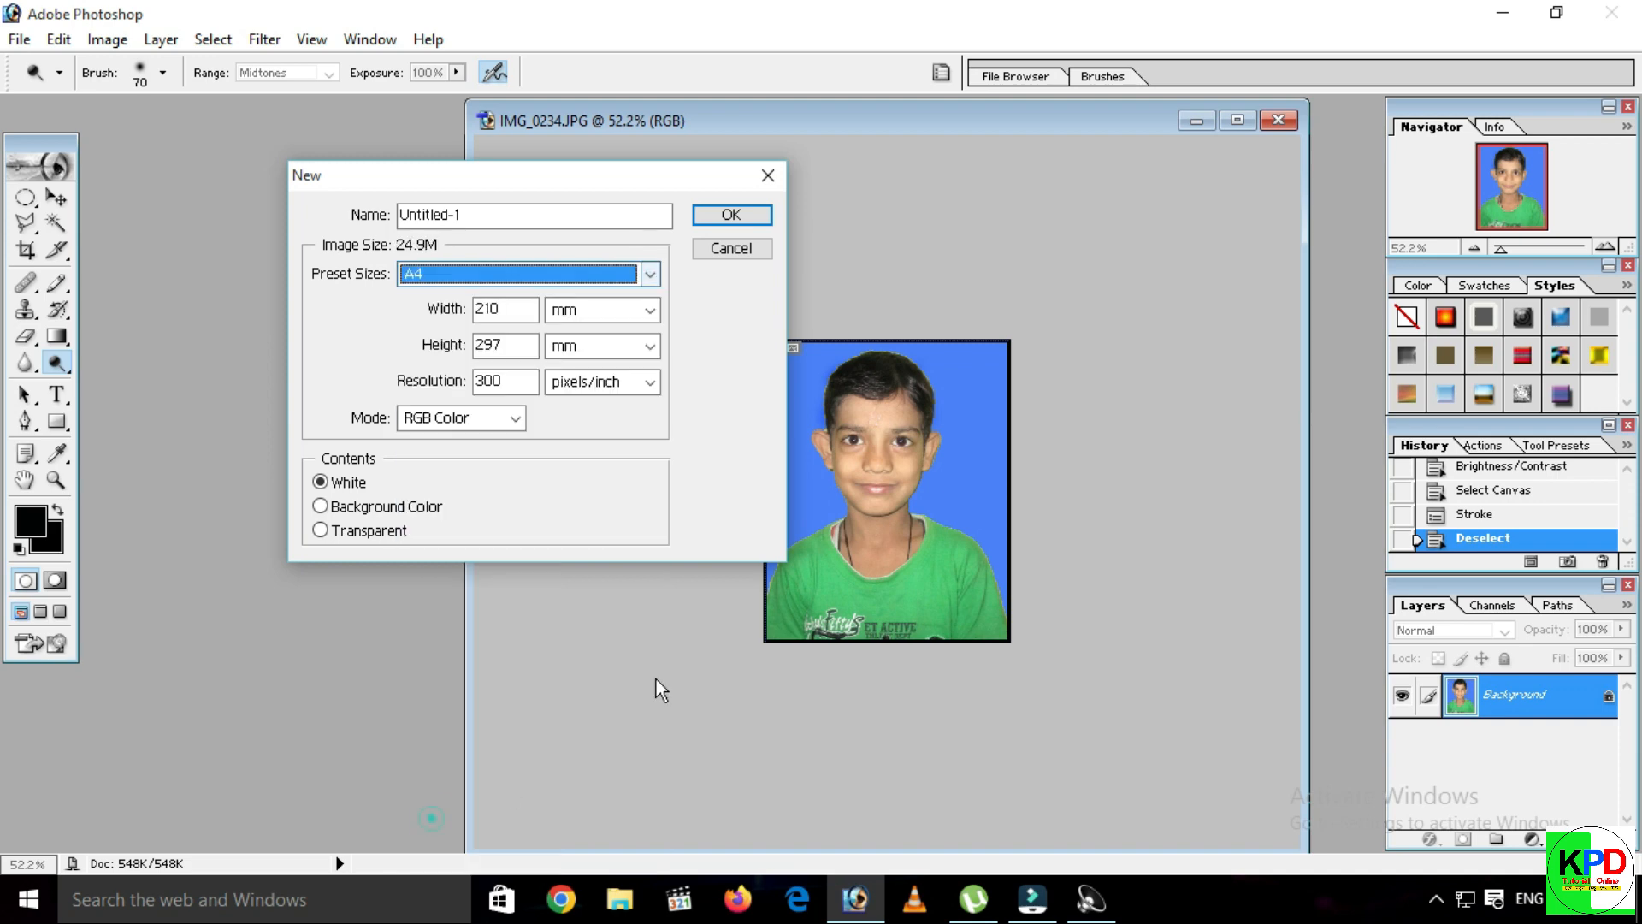
left_click(752, 214)
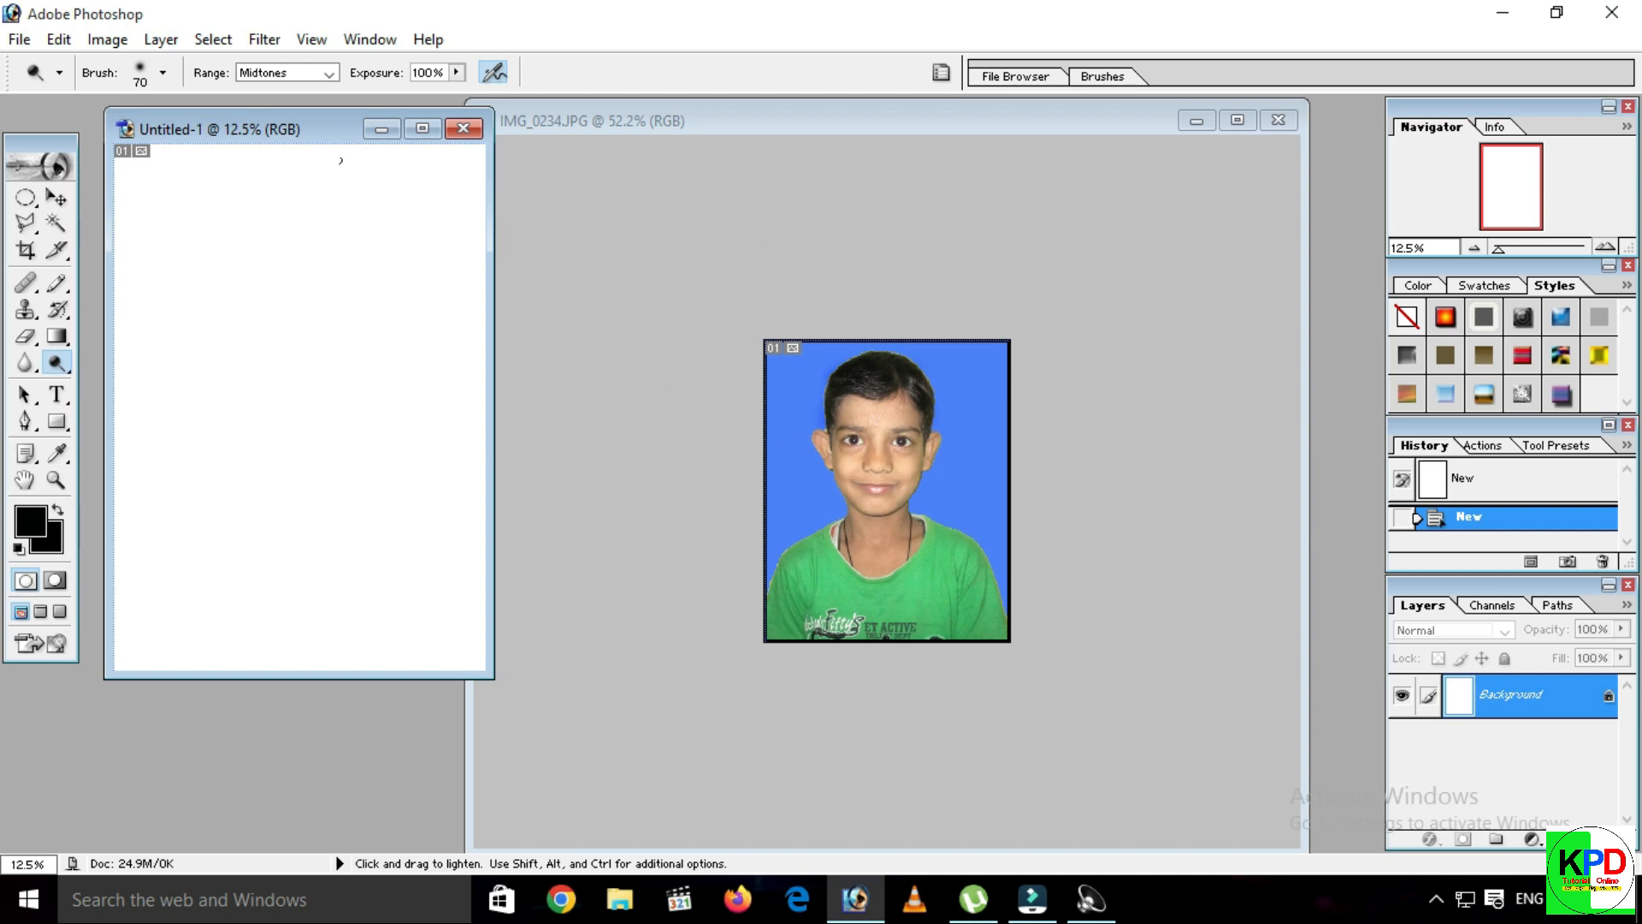
Copy the bordered portrait into the blank A4 document with the Move tool and place it in the page's upper-left corner.
left_click(54, 201)
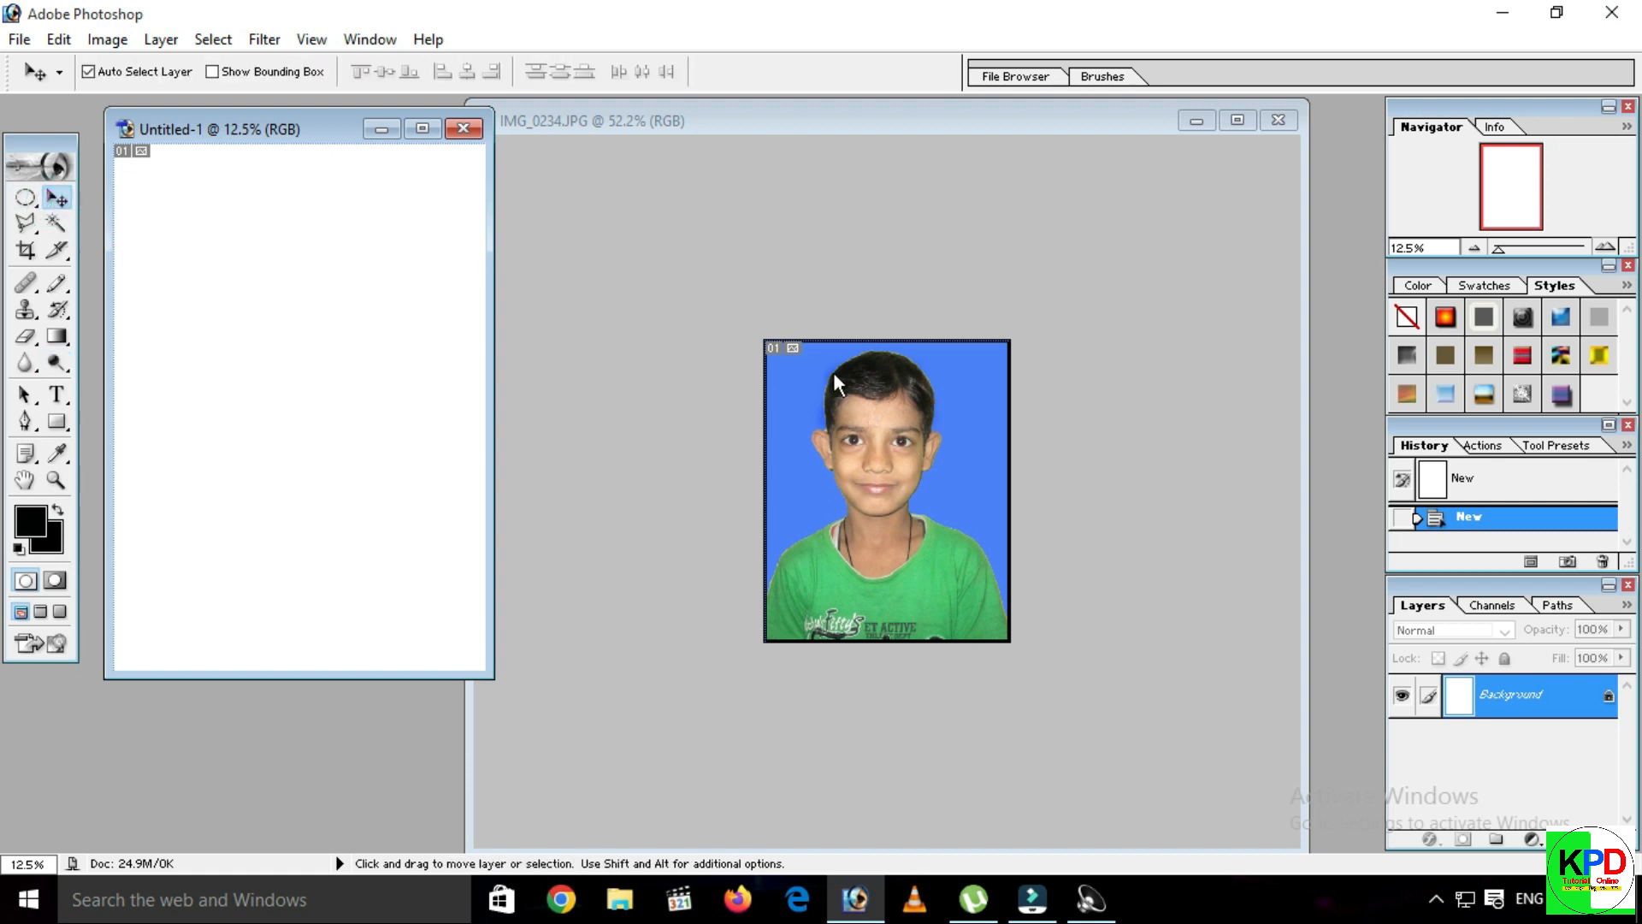
left_click(850, 405)
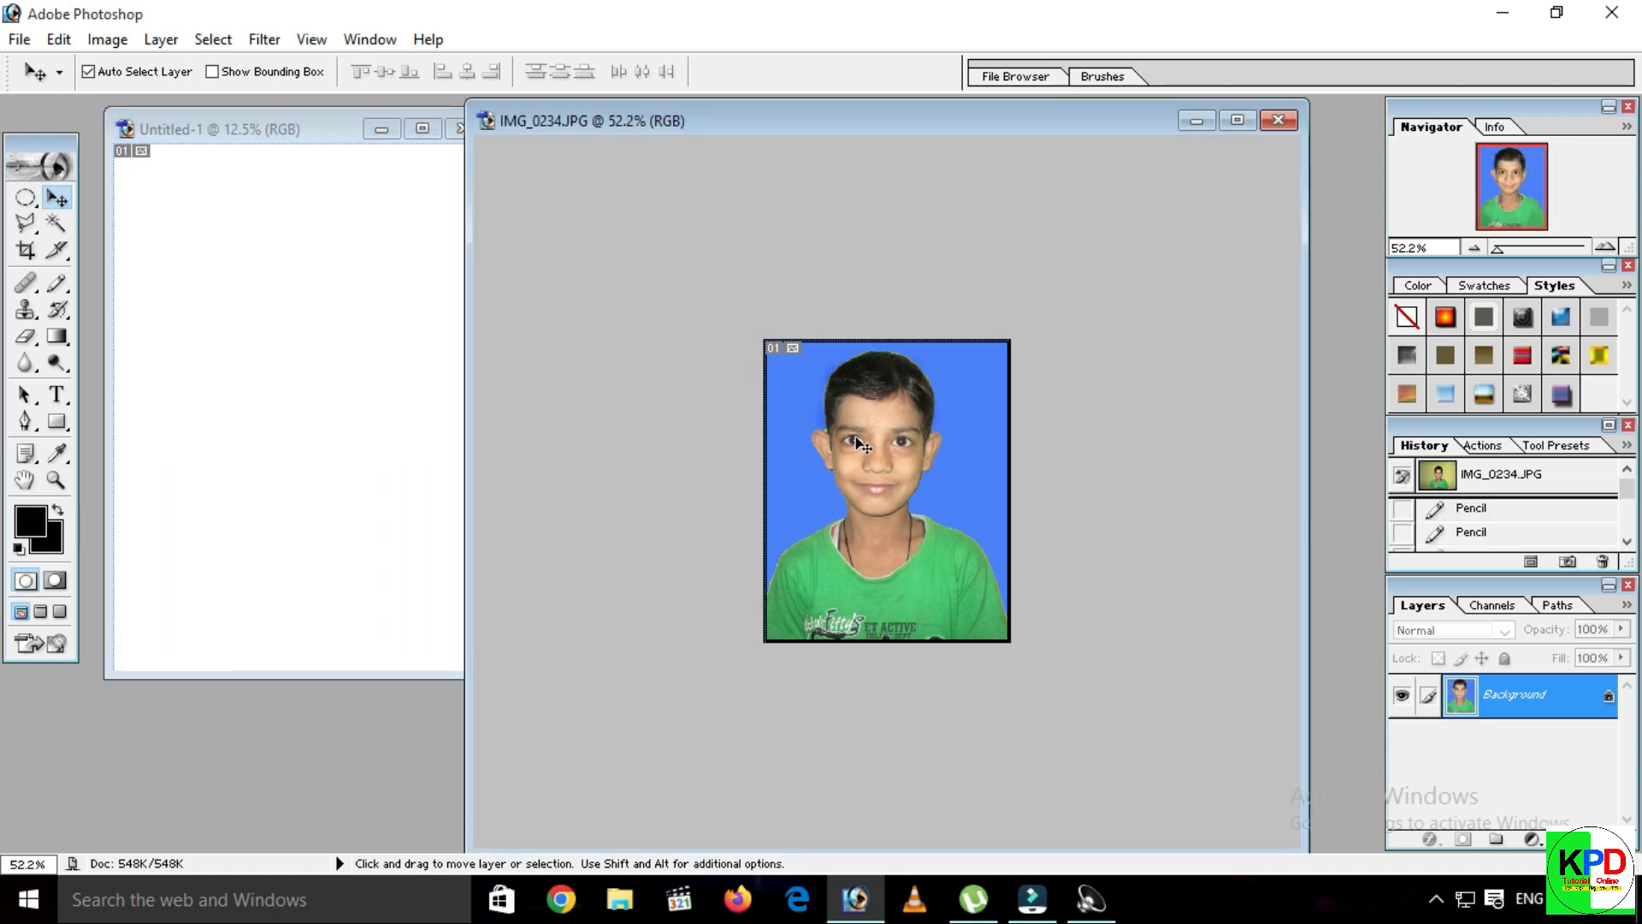
left_click_drag(857, 443, 330, 384)
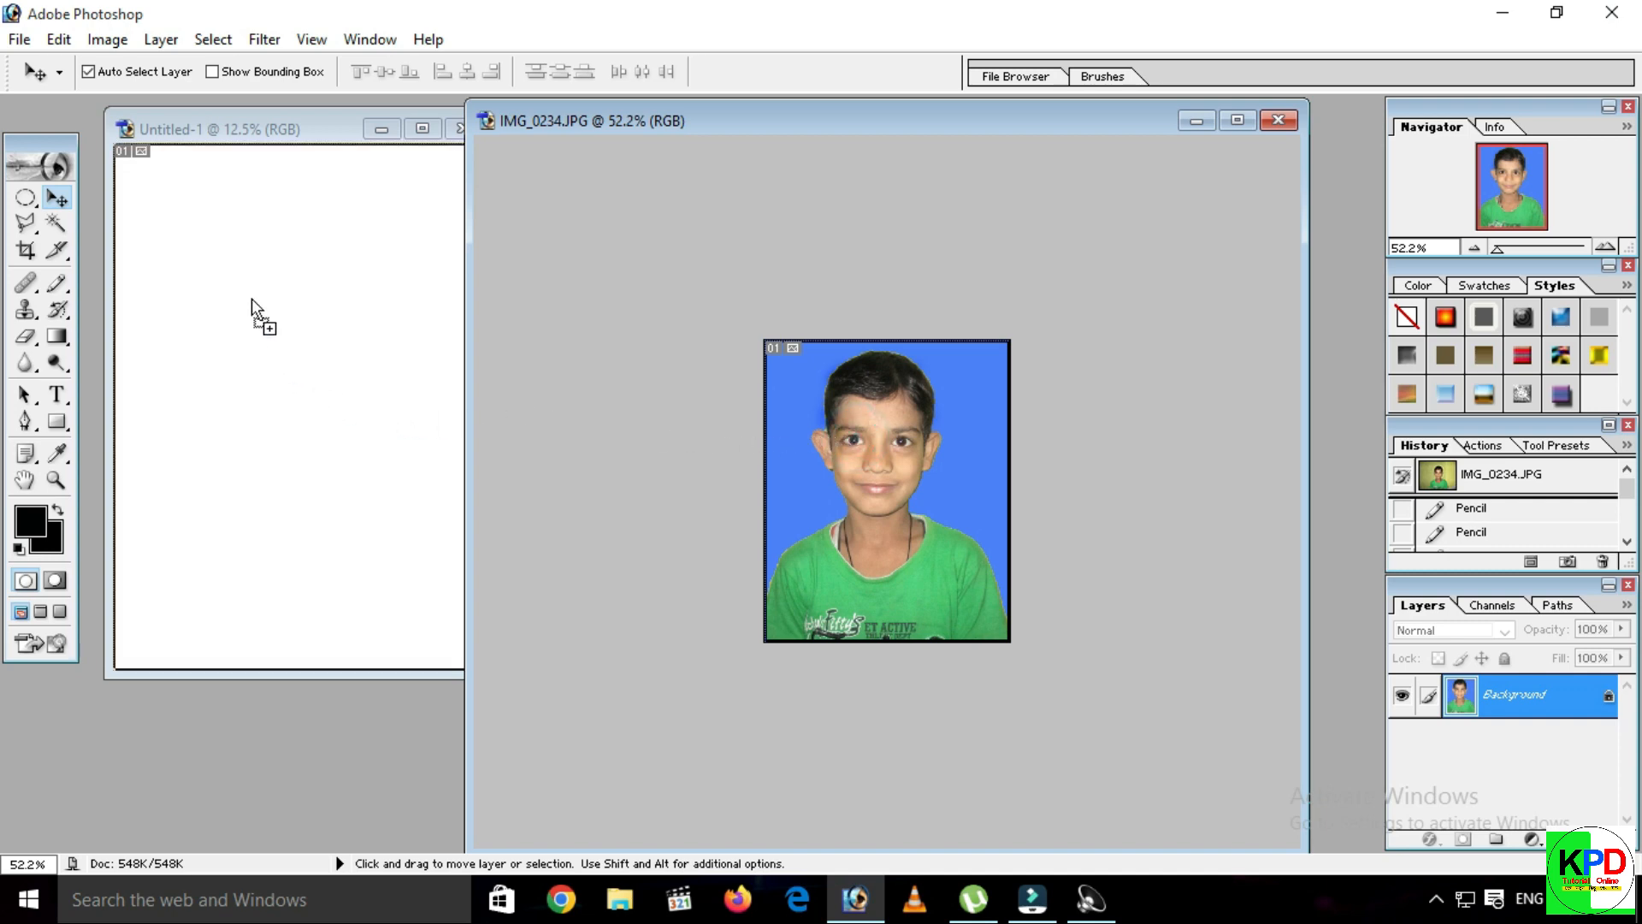
left_click_drag(213, 241, 157, 204)
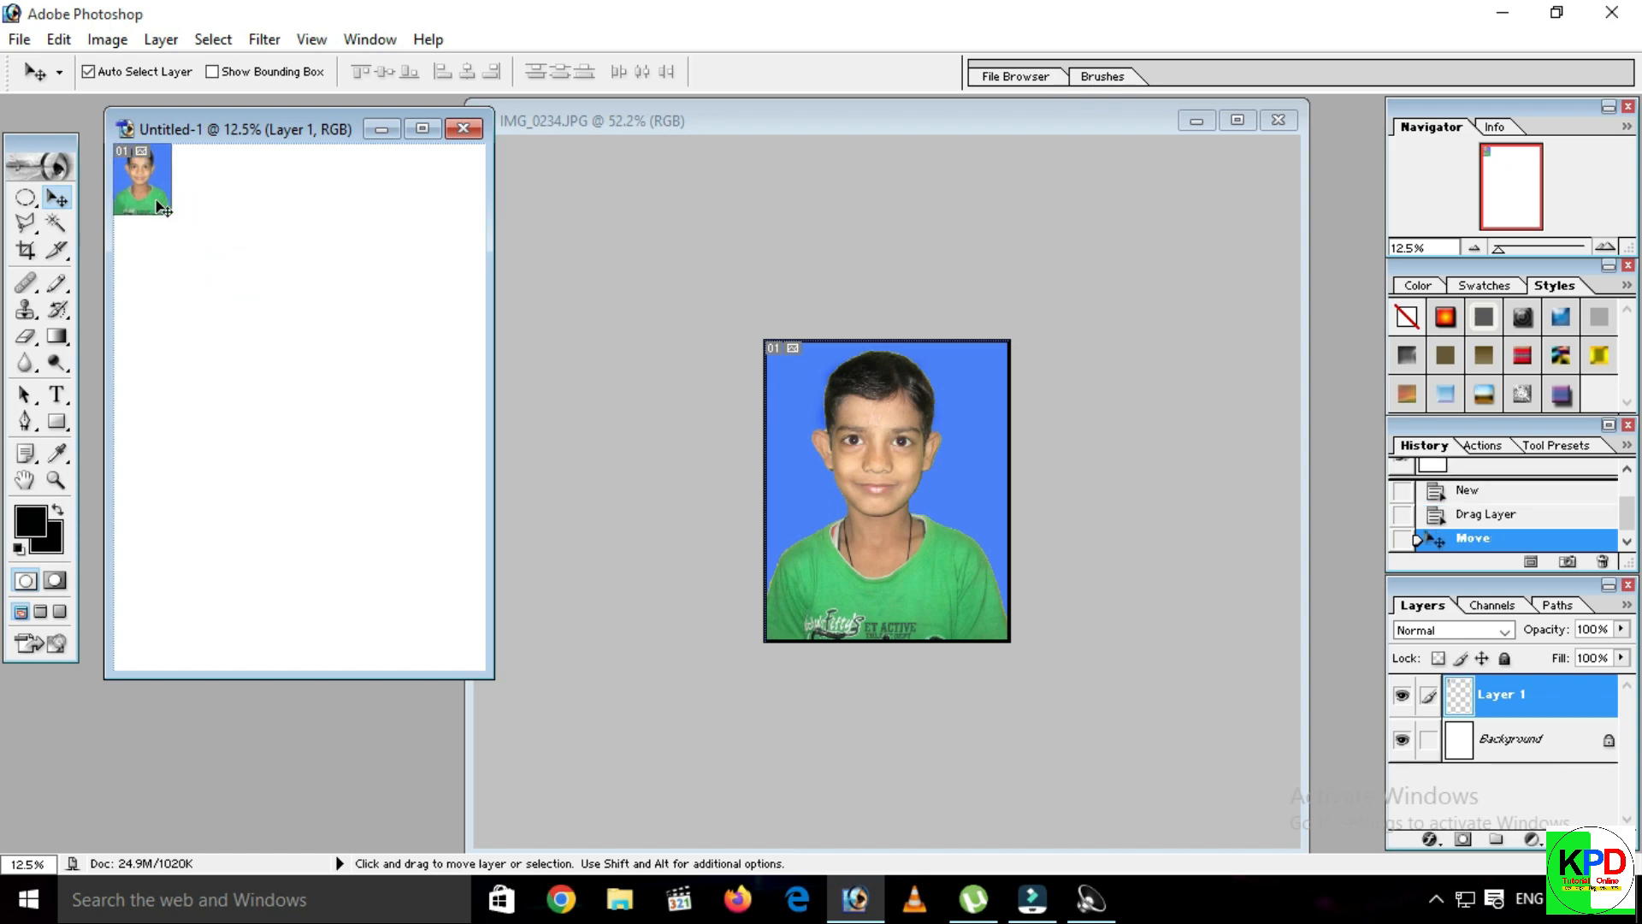